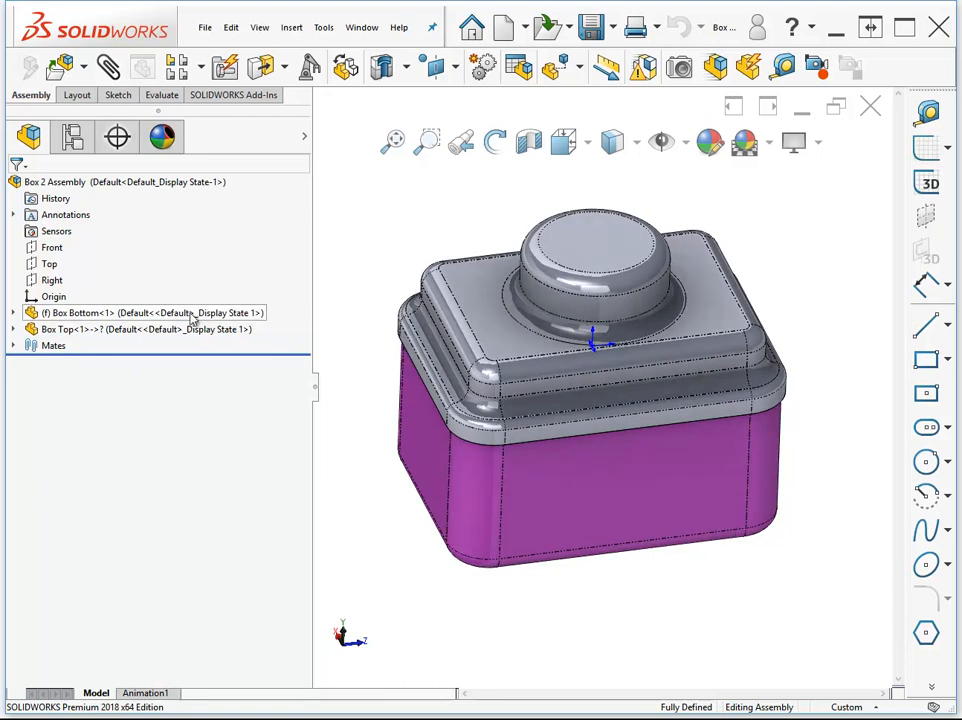
- Delete the Box Top component from the assembly together with its dependent in-place mate
{"action": "left_click", "coordinate": [124, 331]}
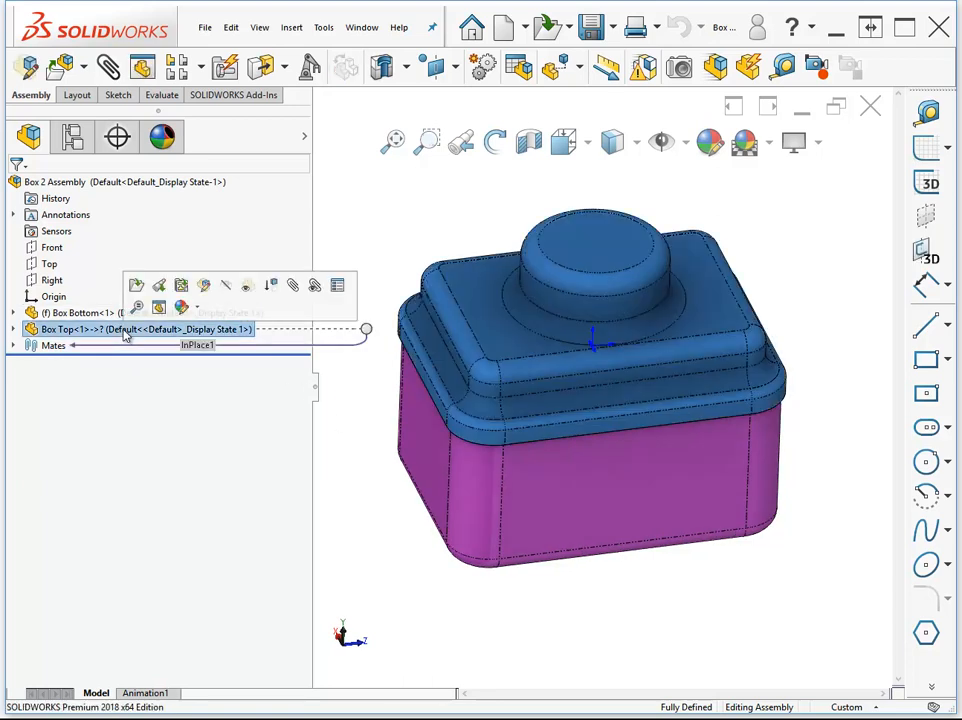
{"action": "key", "text": "Delete"}
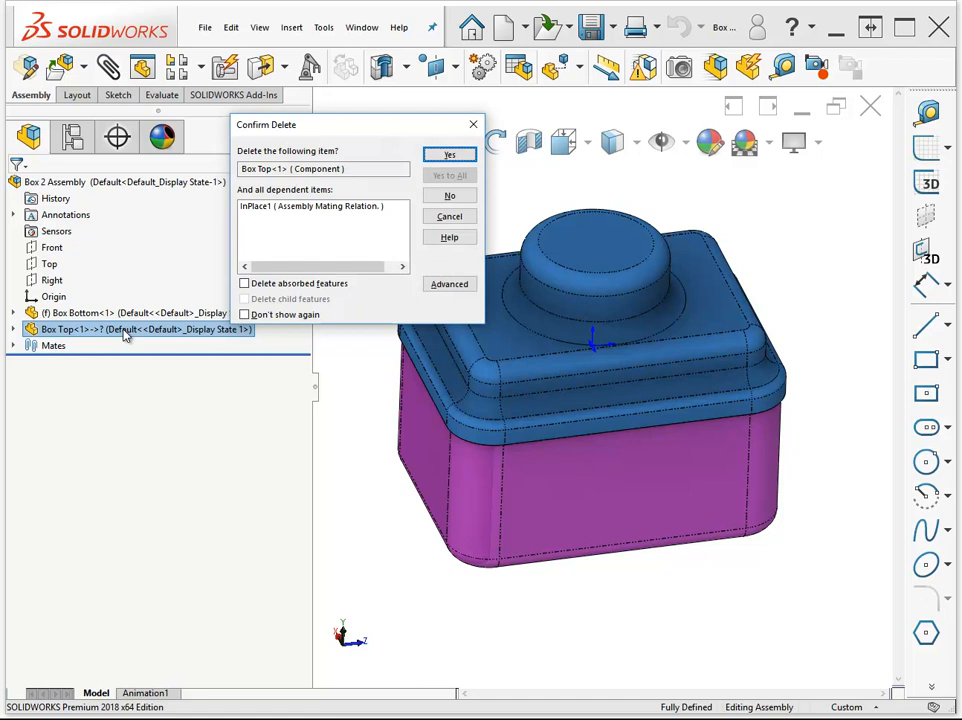
{"action": "key", "text": "Return"}
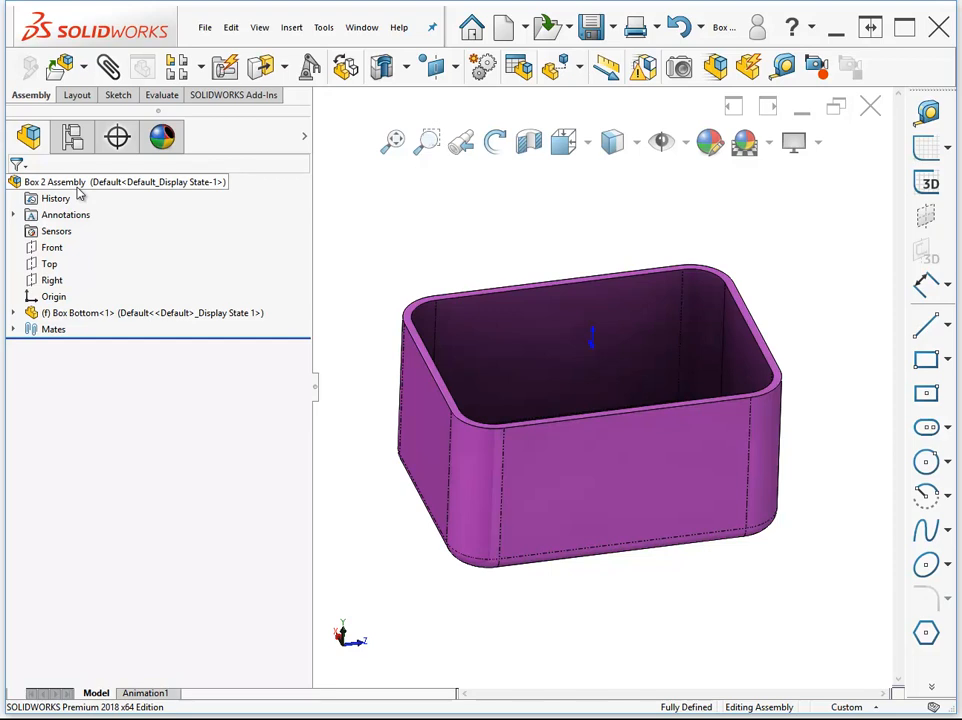
- Insert a new part into the assembly and position it on the assembly's Top plane
{"action": "middle_click_drag", "start_coordinate": [807, 213], "coordinate": [807, 318]}
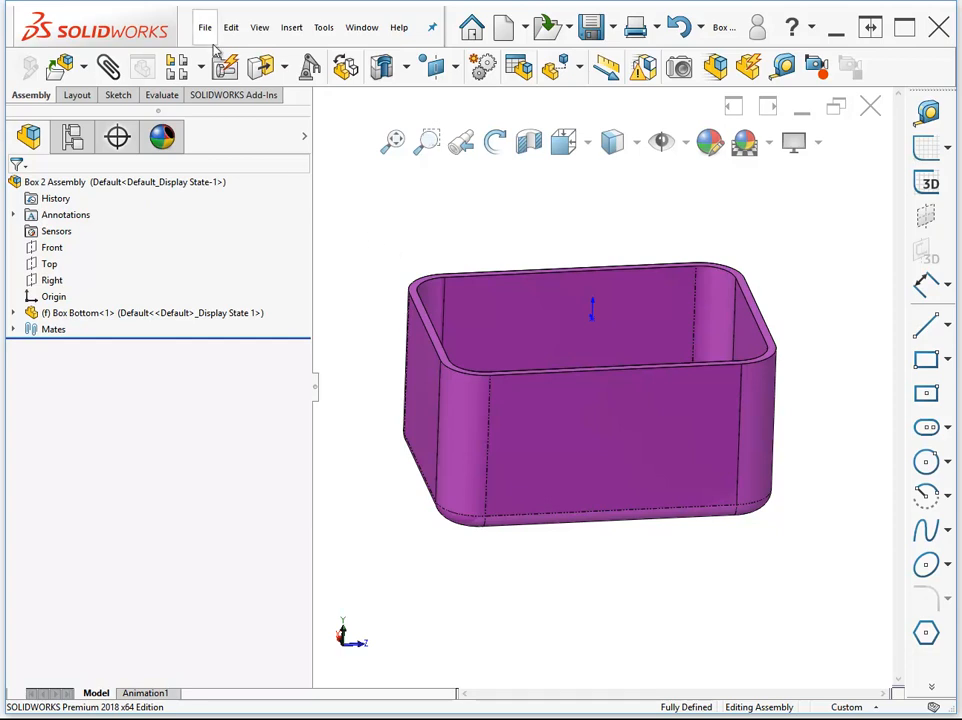
{"action": "left_click", "coordinate": [291, 34]}
{"action": "mouse_move", "coordinate": [337, 60]}
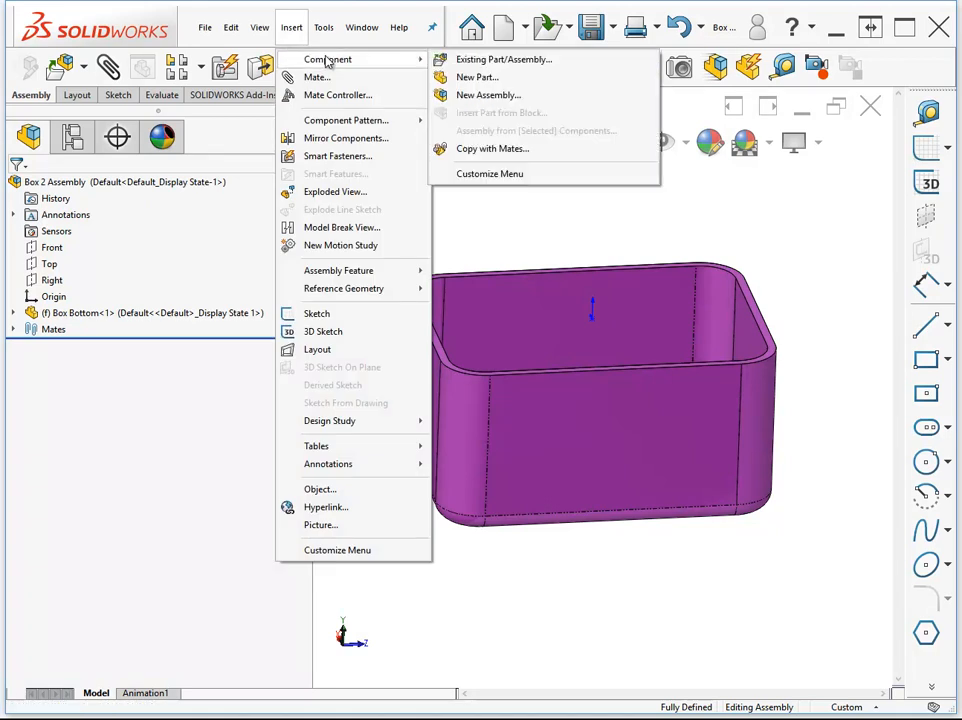
{"action": "left_click", "coordinate": [476, 77]}
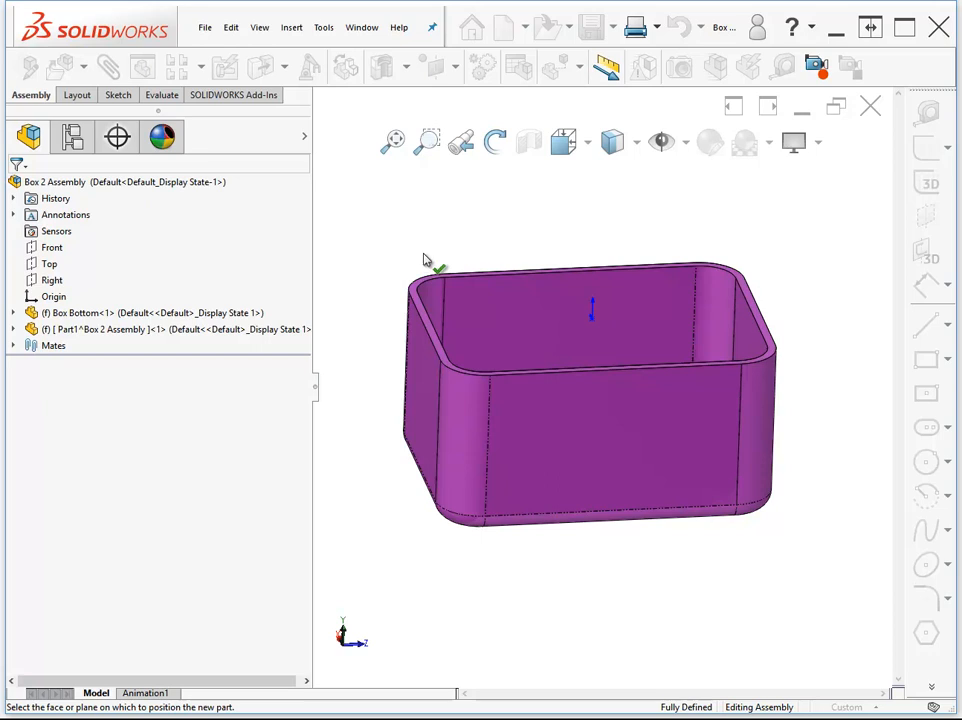
{"action": "middle_click_drag", "start_coordinate": [638, 301], "coordinate": [414, 322]}
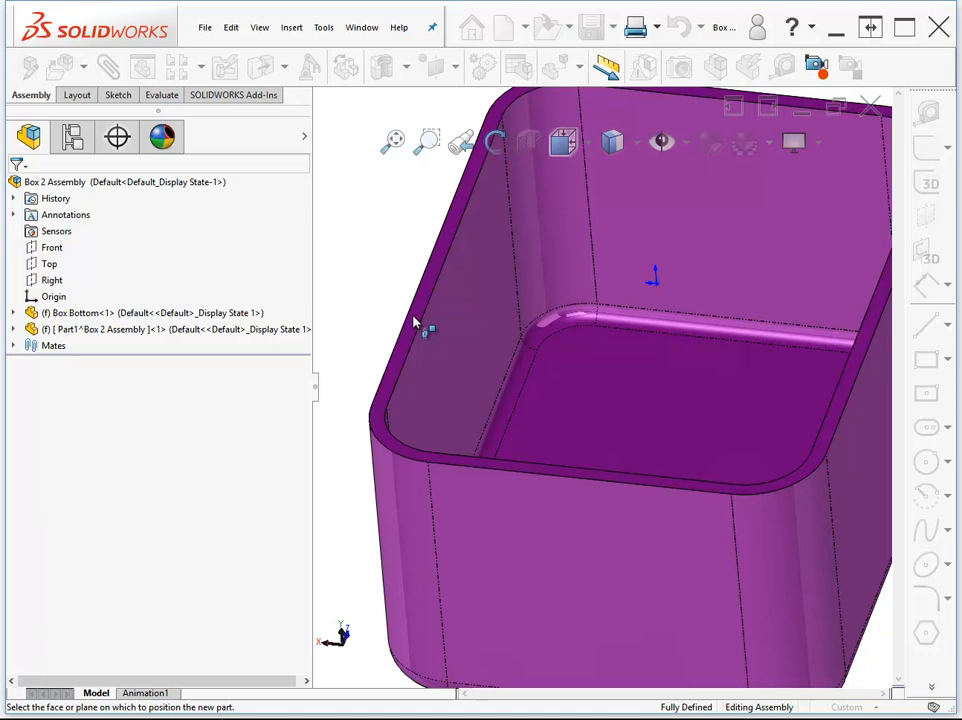
{"action": "scroll", "coordinate": [413, 320], "scroll_direction": "up", "scroll_amount": 5}
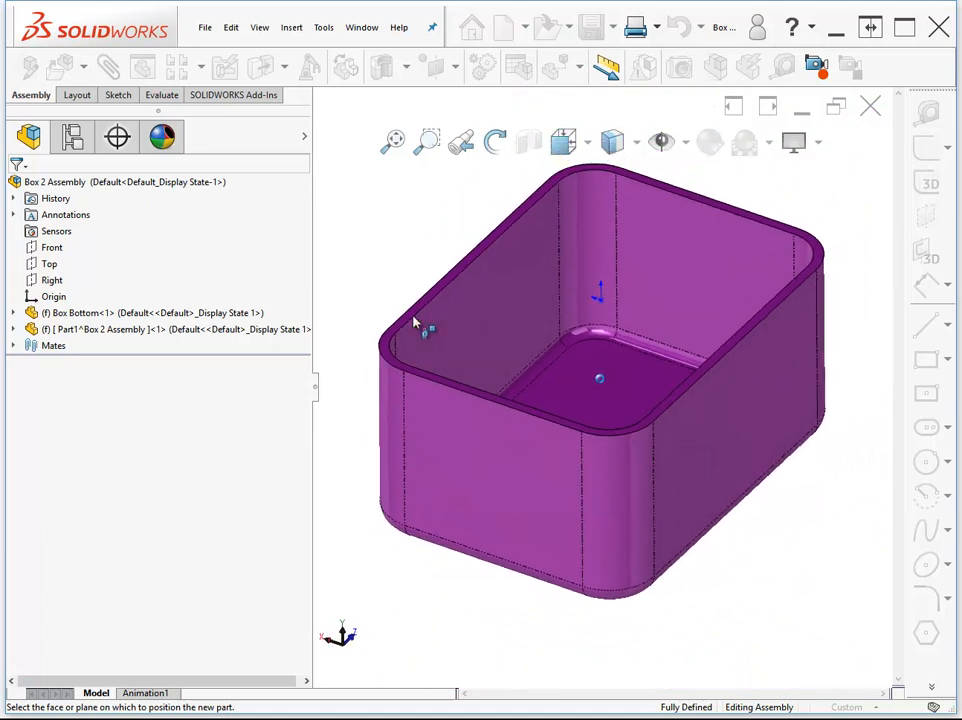
{"action": "mouse_move", "coordinate": [414, 317]}
{"action": "middle_mouse_down"}
{"action": "mouse_move", "coordinate": [423, 315]}
{"action": "mouse_move", "coordinate": [409, 300]}
{"action": "middle_mouse_up"}
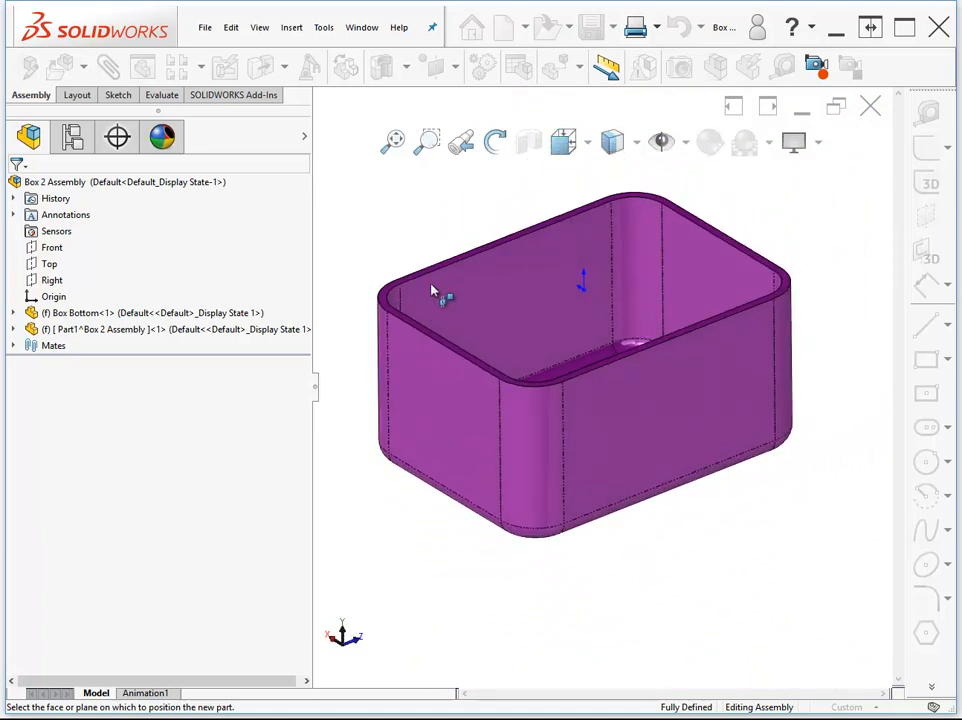
{"action": "left_click", "coordinate": [48, 265]}
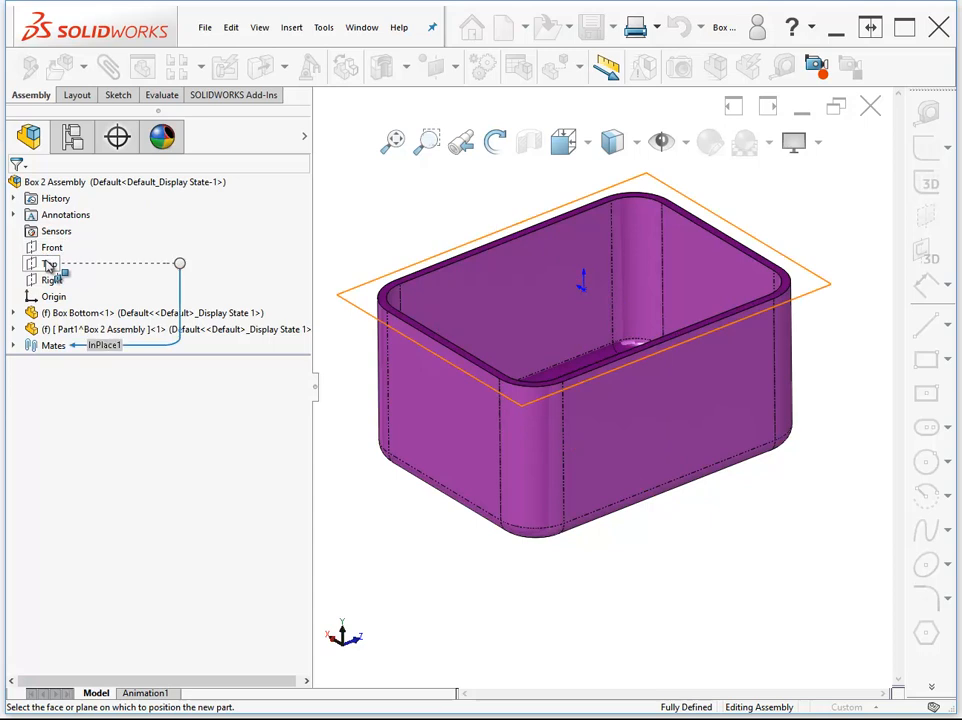
{"action": "middle_click_drag", "start_coordinate": [384, 490], "coordinate": [381, 468]}
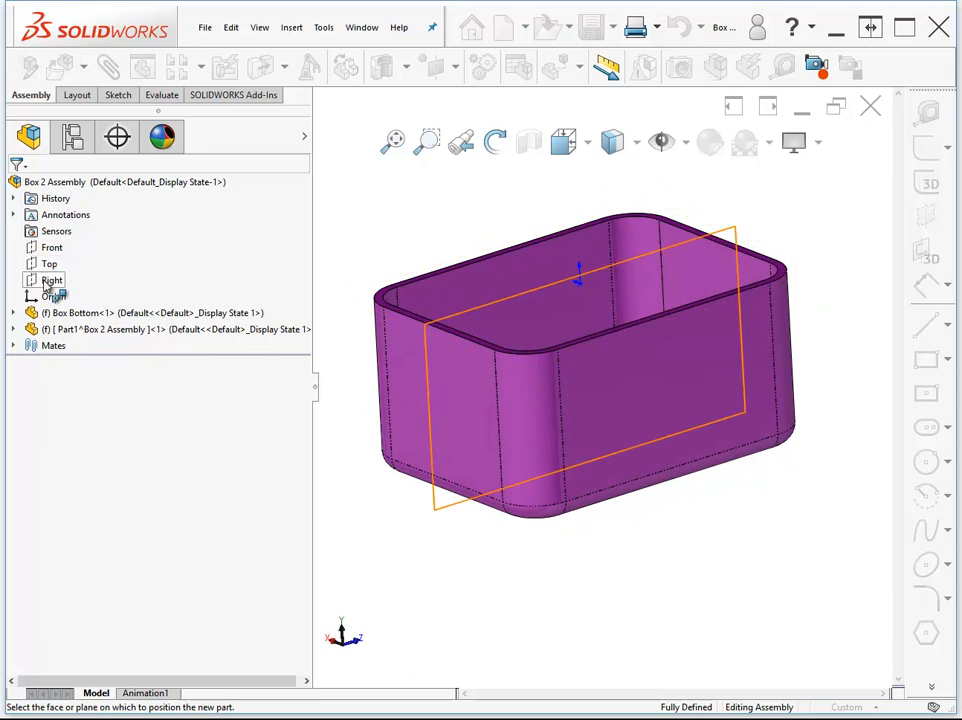
{"action": "middle_click_drag", "start_coordinate": [346, 524], "coordinate": [366, 532]}
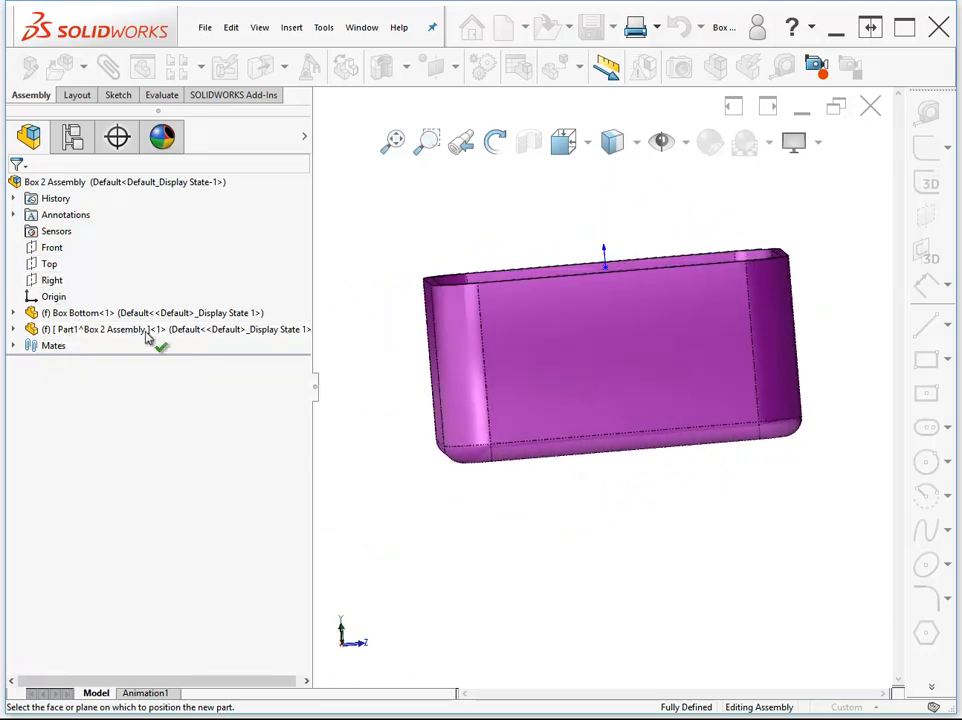
{"action": "left_click", "coordinate": [47, 266]}
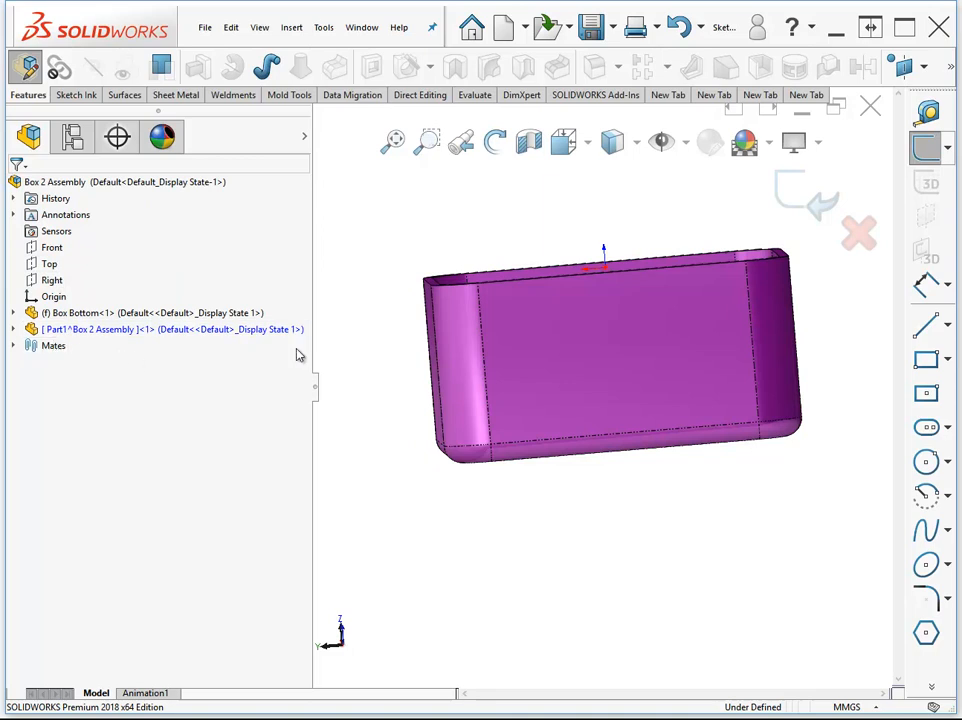
- Convert the top rim face of Box Bottom into sketch entities in the new part's sketch
{"action": "middle_click_drag", "start_coordinate": [790, 264], "coordinate": [818, 295]}
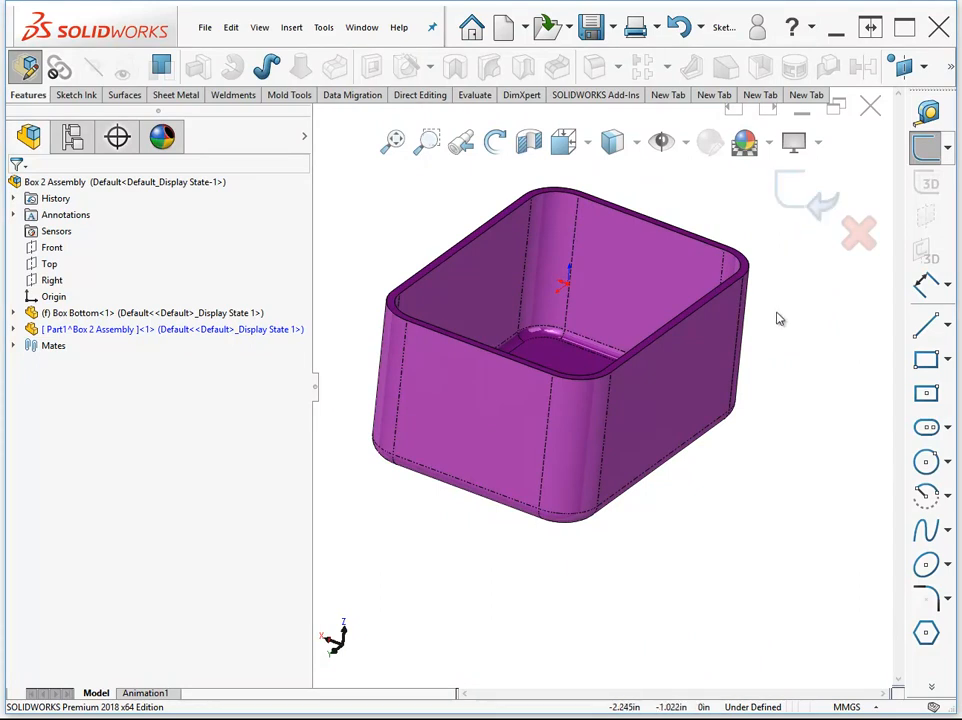
{"action": "middle_click_drag", "start_coordinate": [767, 324], "coordinate": [805, 345]}
{"action": "scroll", "coordinate": [805, 345], "scroll_direction": "down", "scroll_amount": 2}
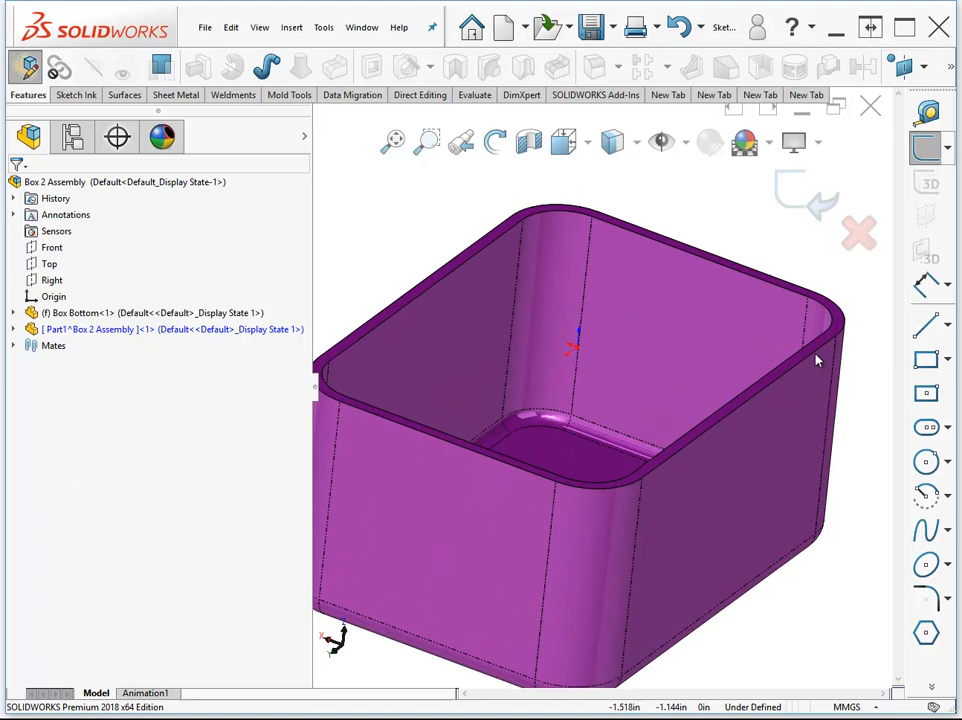
{"action": "left_click", "coordinate": [762, 387]}
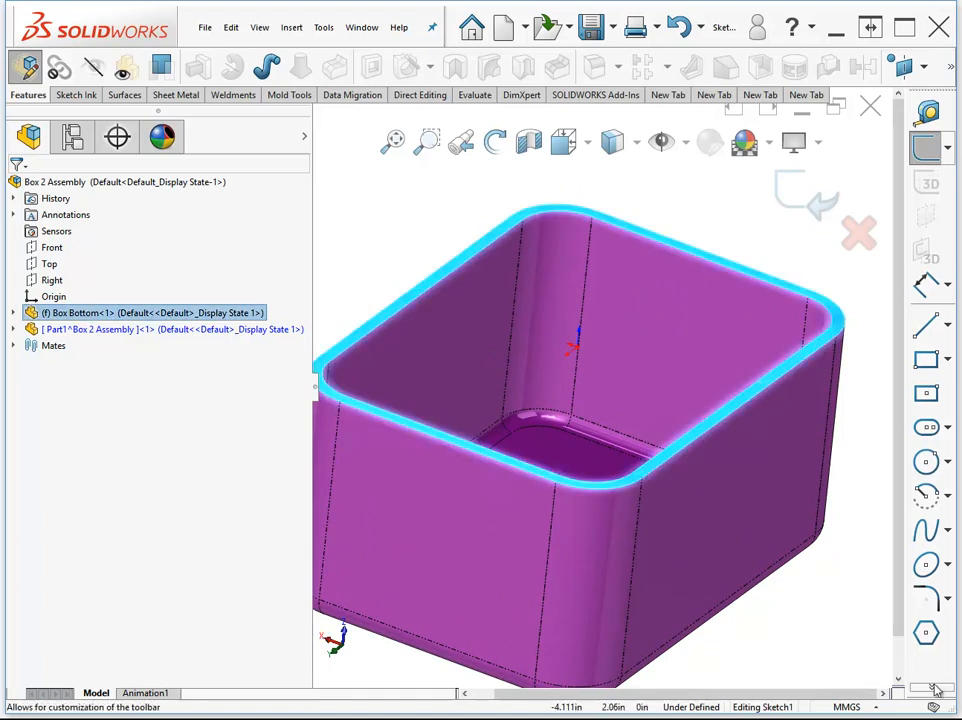
{"action": "key", "text": "s"}
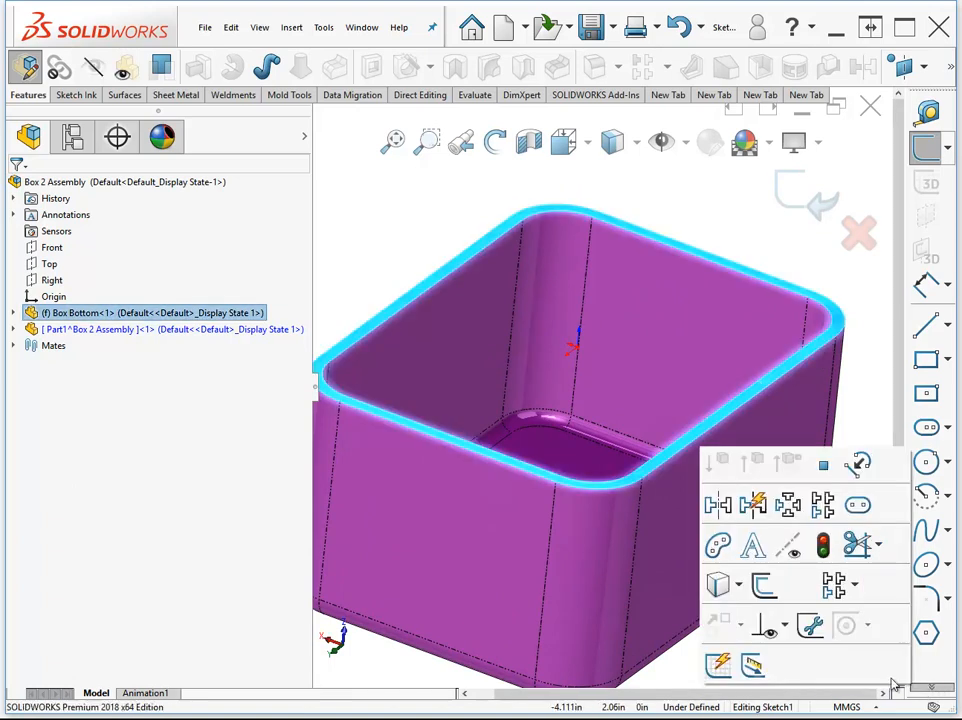
{"action": "left_click", "coordinate": [739, 588]}
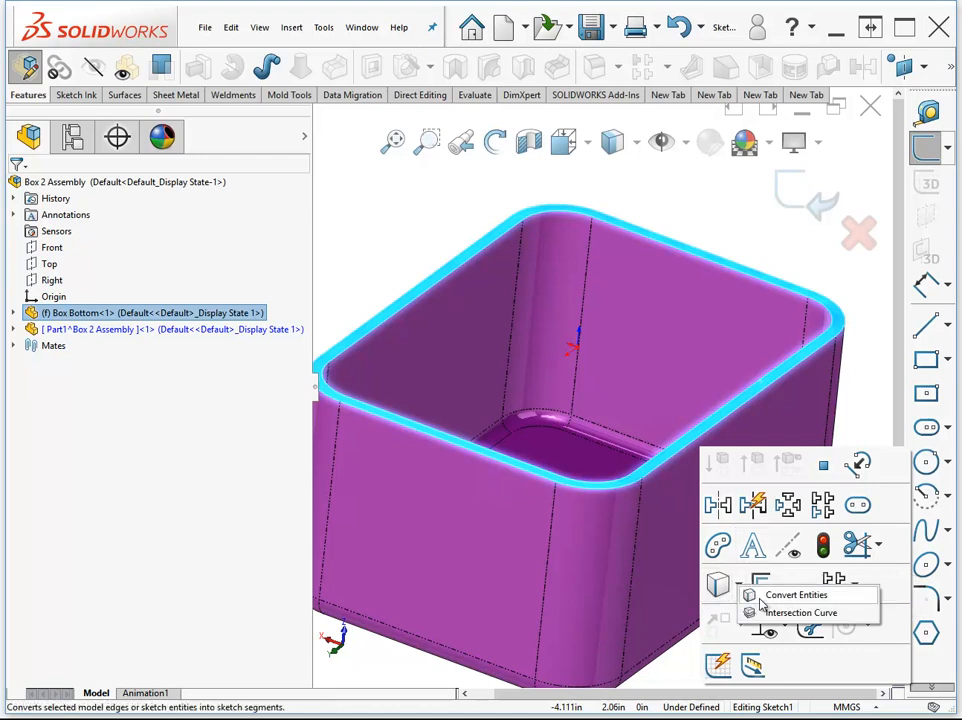
{"action": "left_click", "coordinate": [770, 594]}
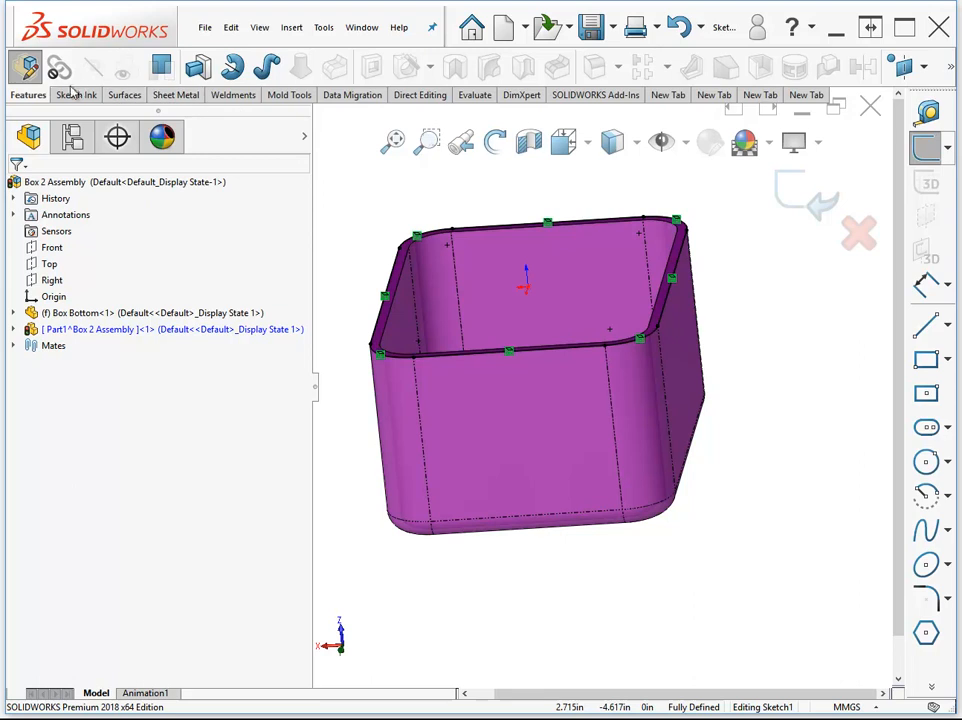
- Extrude the rim sketch as a one-direction thin feature, 2 mm thick and 6 mm deep, reversed to run down the box's outer walls
{"action": "left_click", "coordinate": [197, 67]}
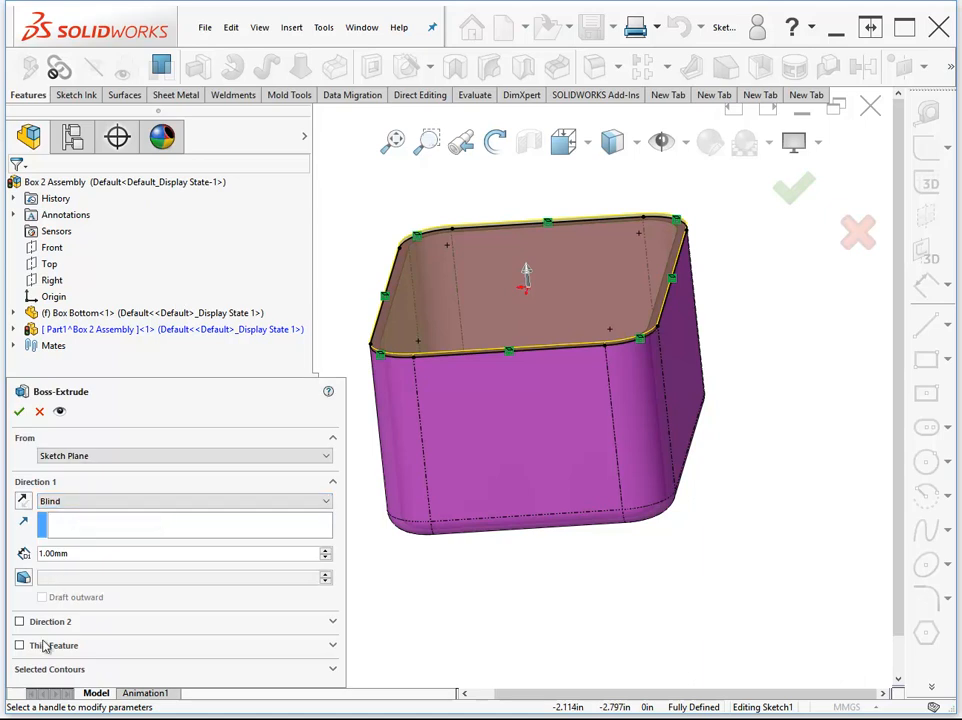
{"action": "left_click", "coordinate": [44, 647]}
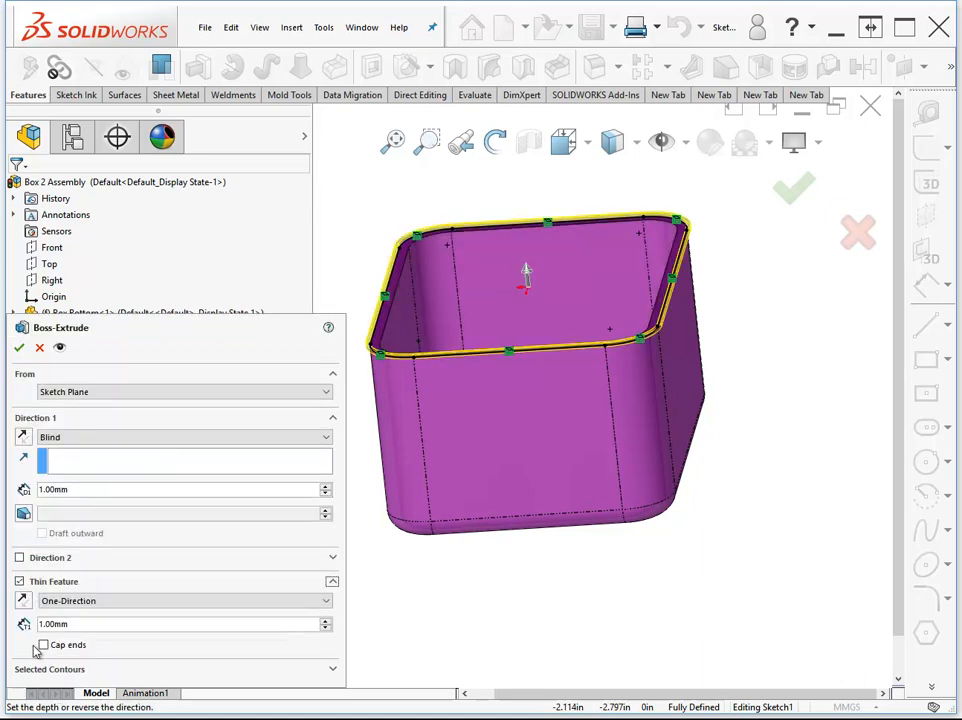
{"action": "left_click", "coordinate": [326, 621]}
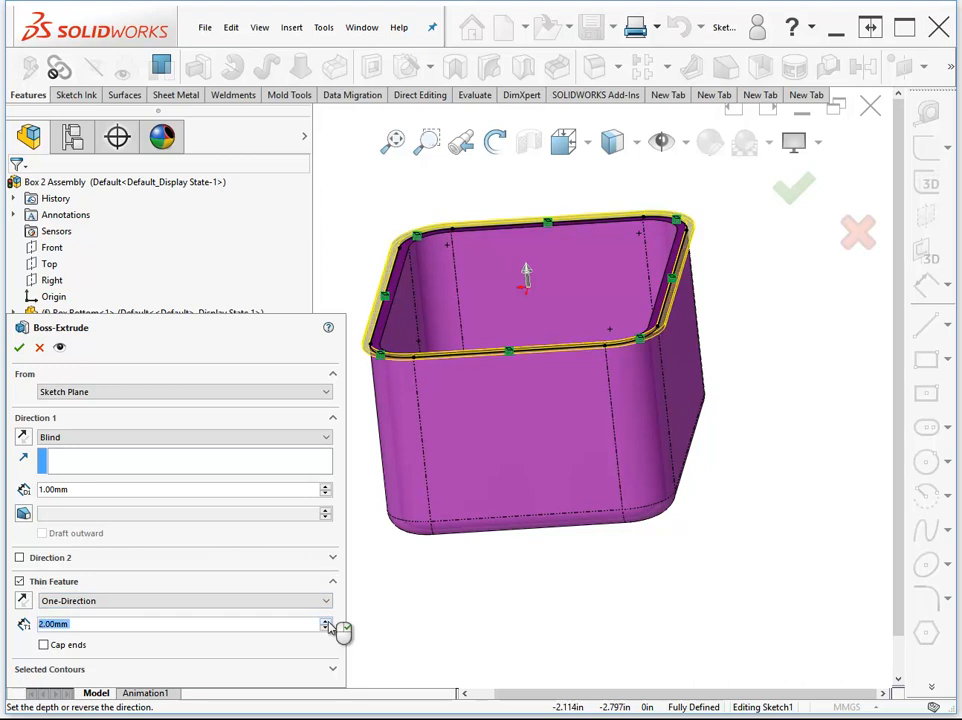
{"action": "left_click", "coordinate": [326, 489]}
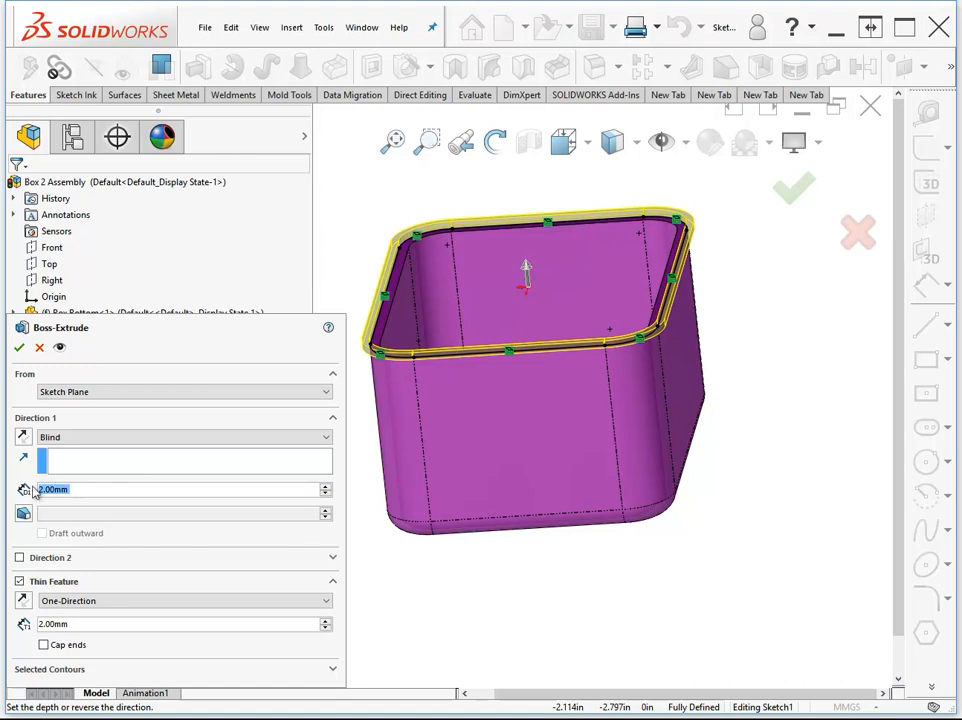
{"action": "left_click", "coordinate": [24, 438]}
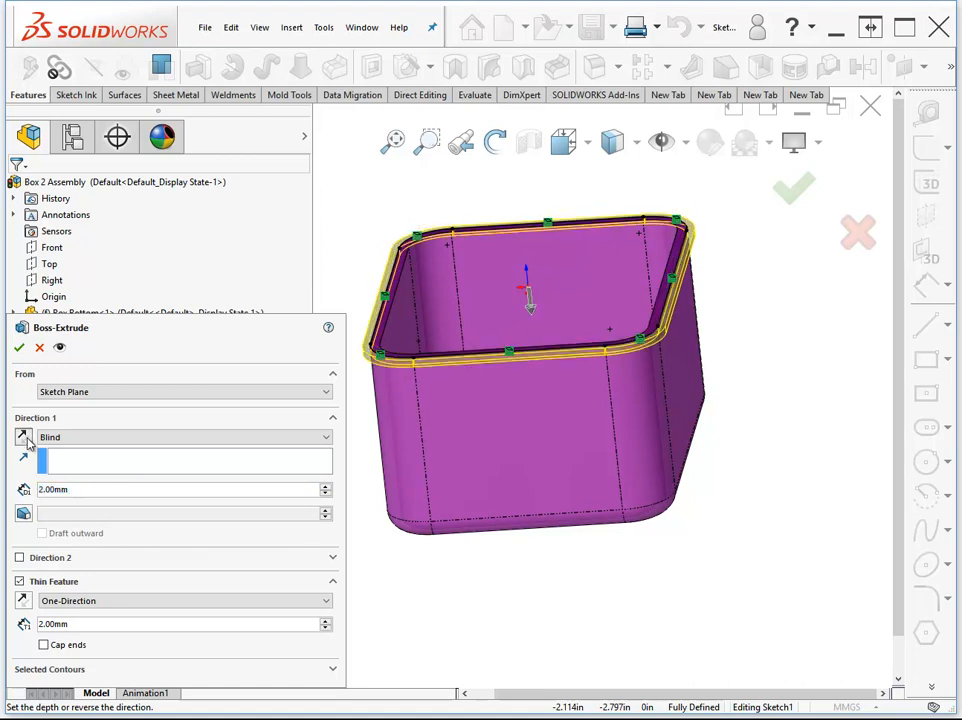
{"action": "left_click", "coordinate": [326, 489]}
{"action": "left_click", "coordinate": [326, 489]}
{"action": "left_click", "coordinate": [326, 489]}
{"action": "left_click", "coordinate": [326, 489]}
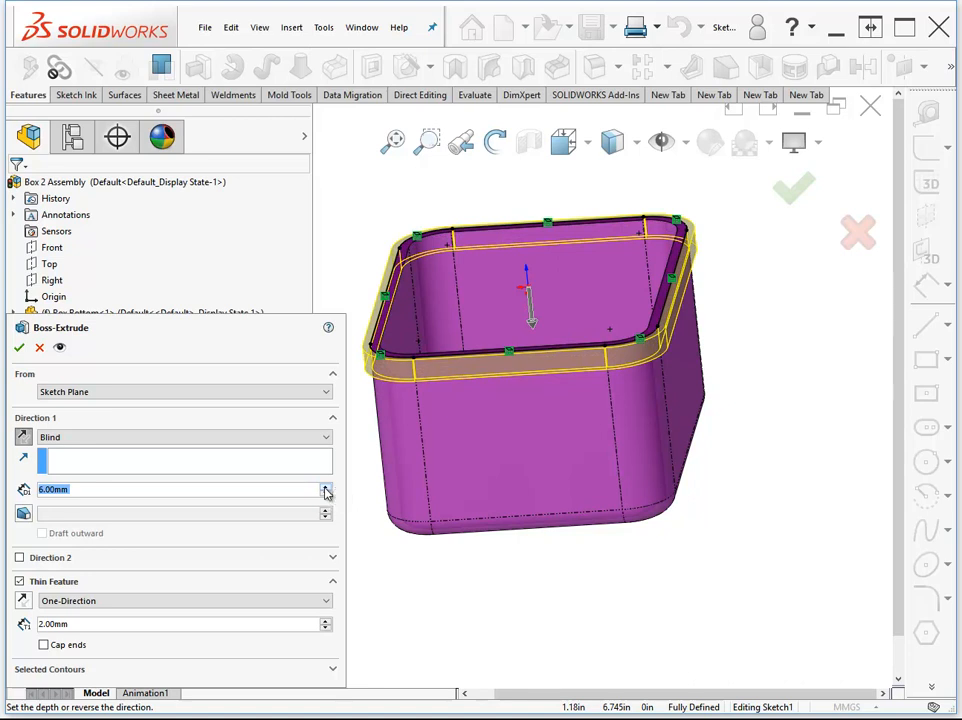
{"action": "left_click", "coordinate": [18, 348]}
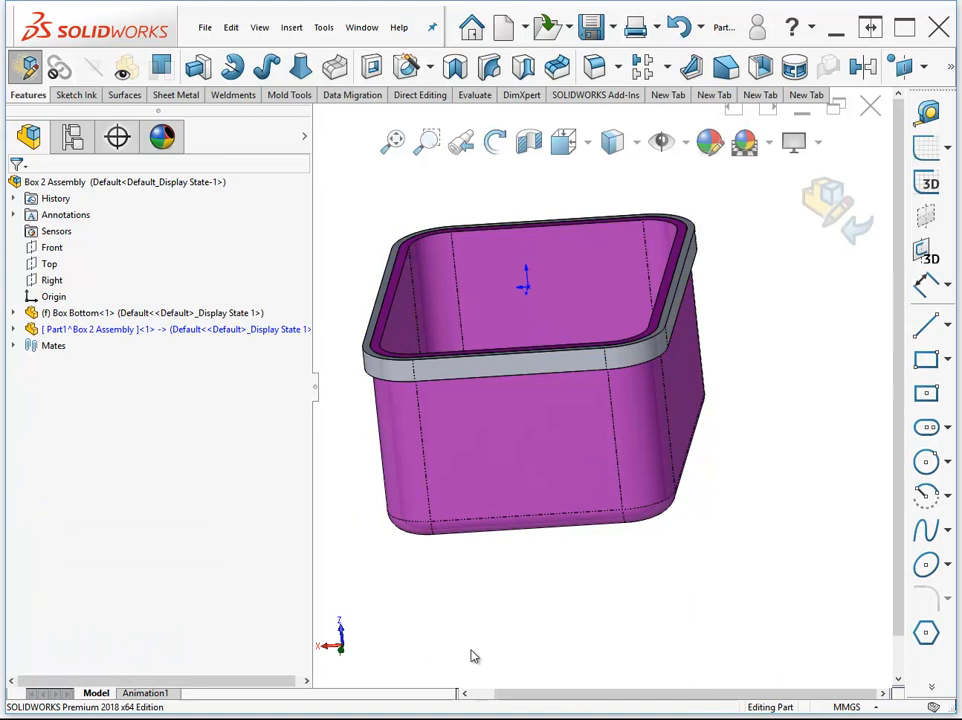
- Examine the external references of the sketch under the new part's thin extrusion, including the assembly path and referenced entities
{"action": "left_click", "coordinate": [13, 329]}
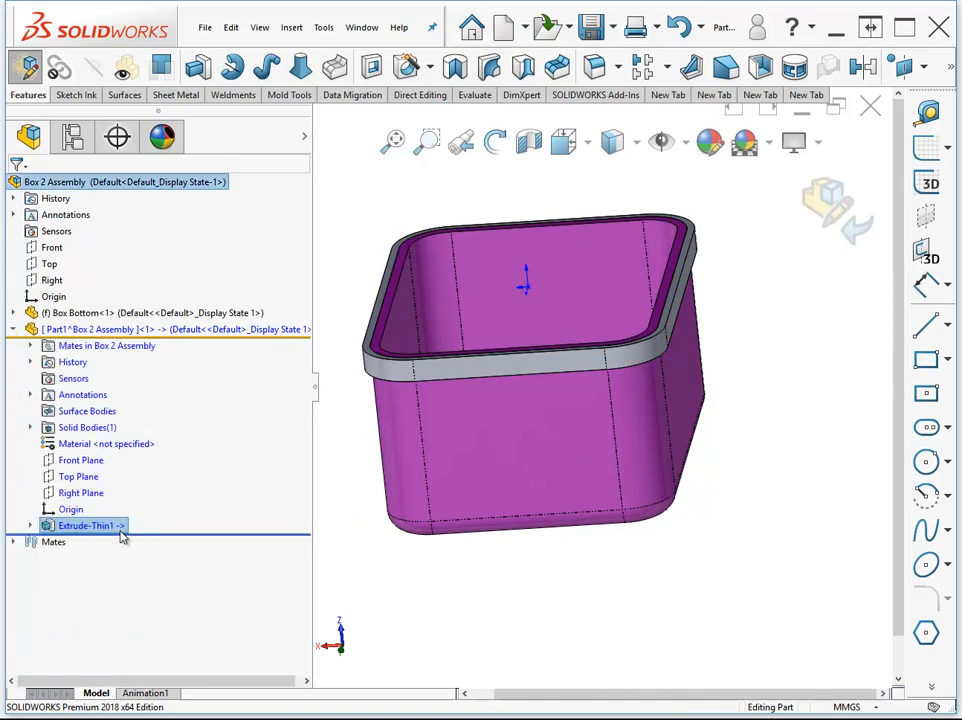
{"action": "left_click", "coordinate": [30, 525]}
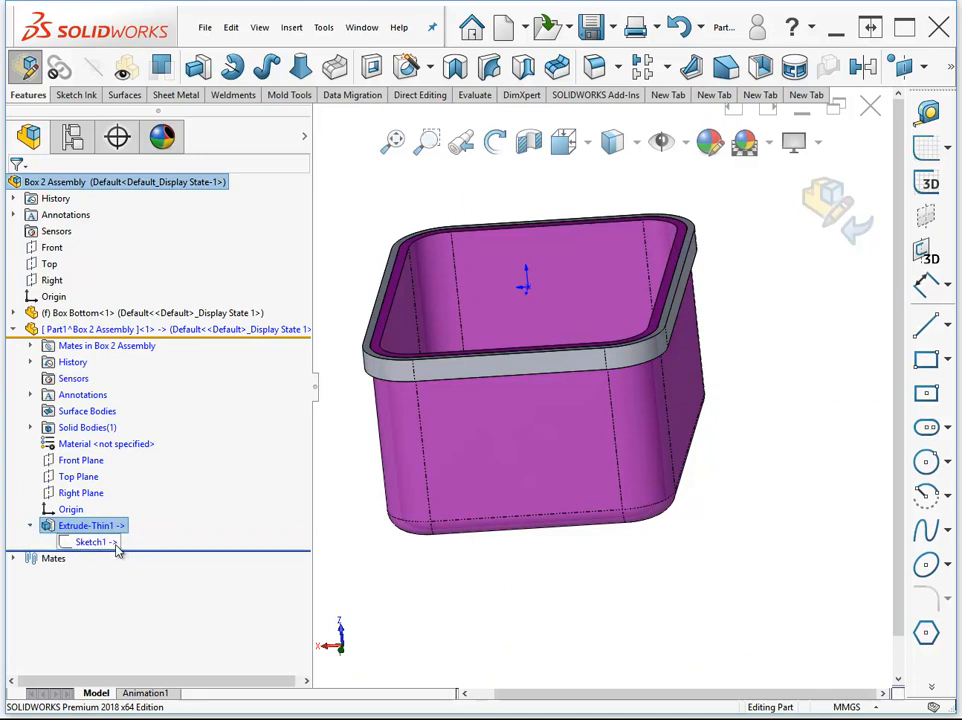
{"action": "mouse_move", "coordinate": [118, 550]}
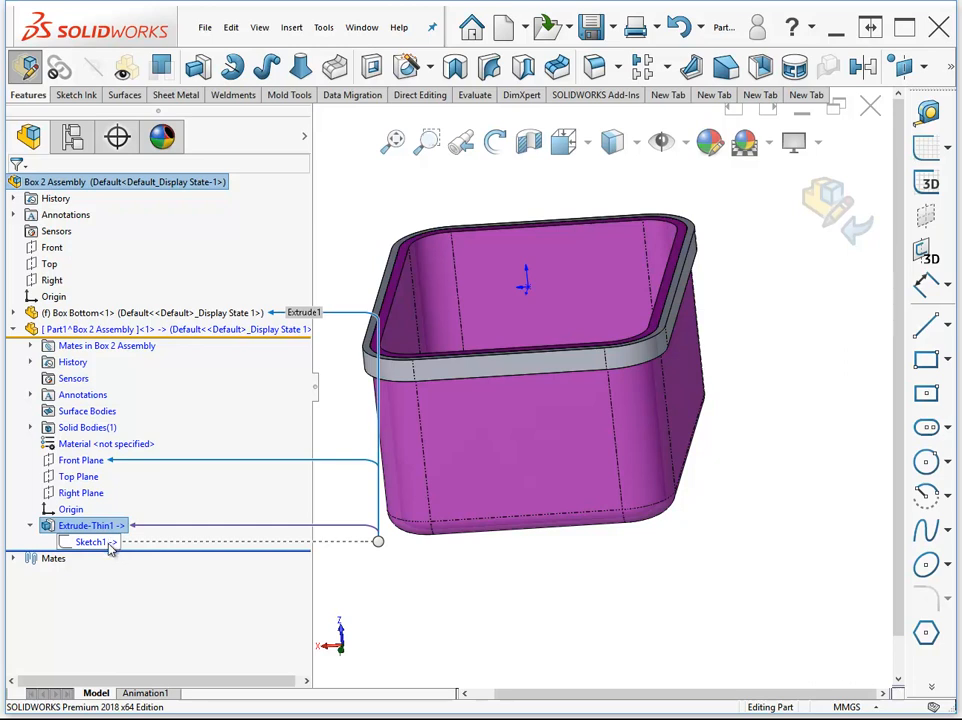
{"action": "right_click", "coordinate": [111, 549]}
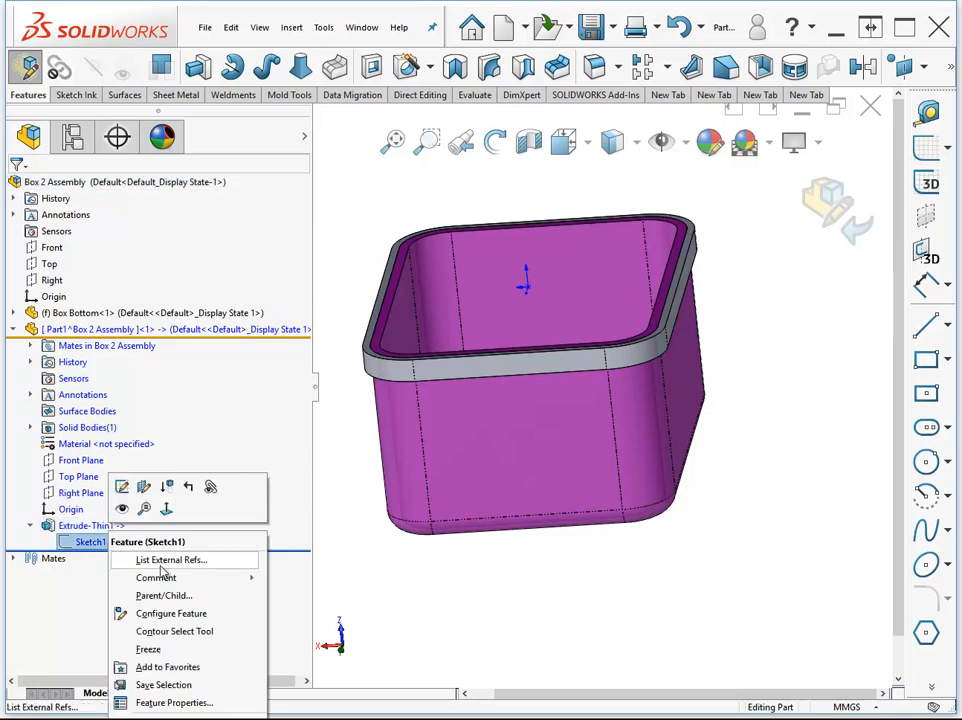
{"action": "left_click", "coordinate": [167, 560]}
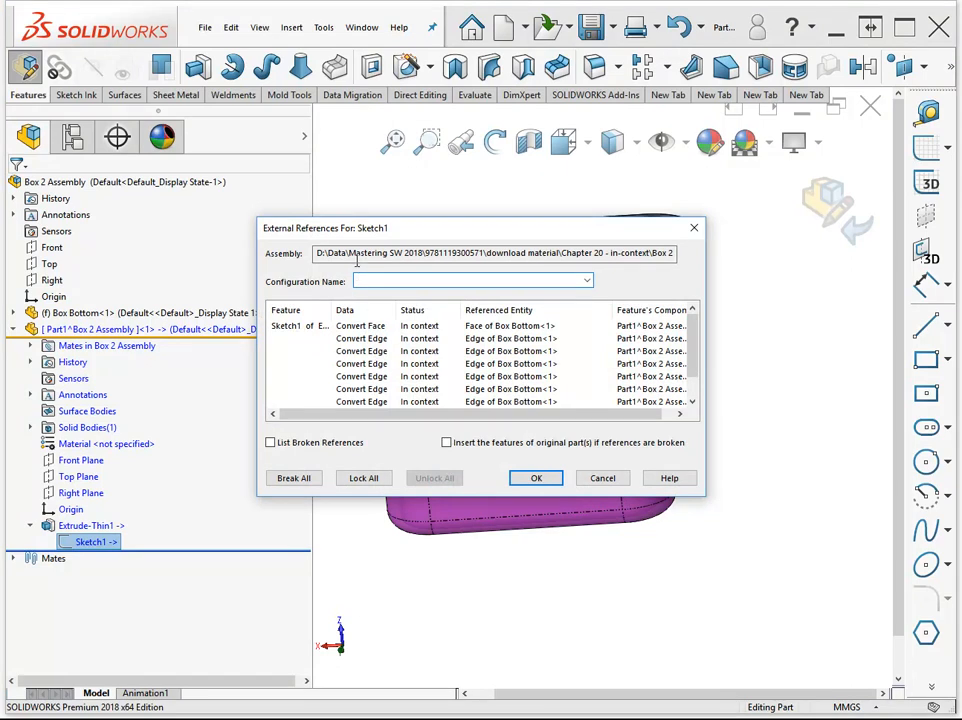
{"action": "left_click_drag", "start_coordinate": [349, 254], "coordinate": [687, 258]}
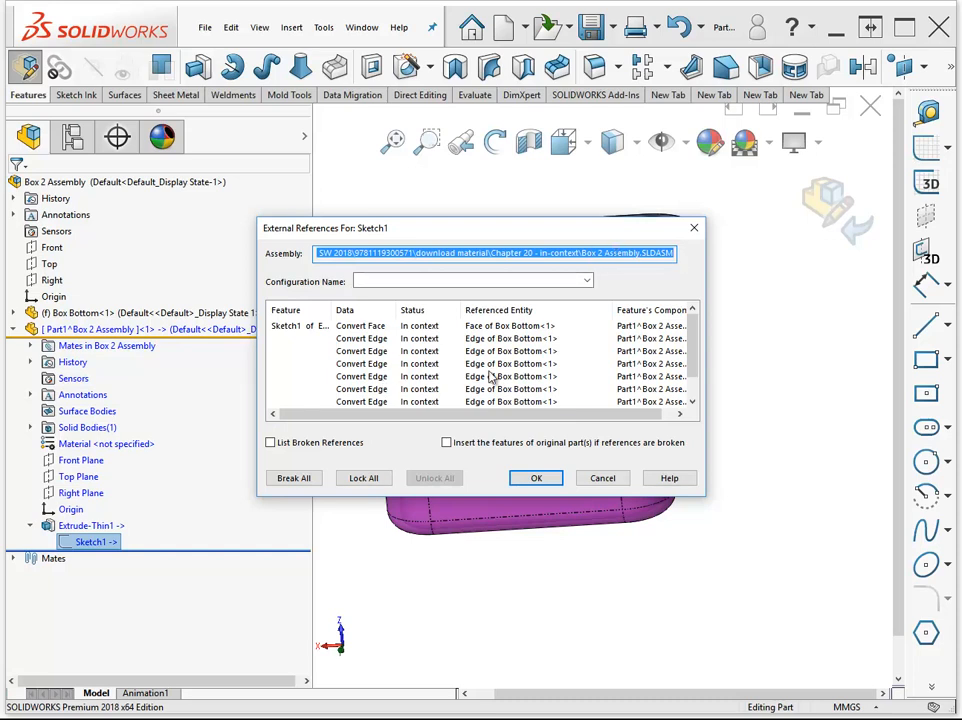
{"action": "scroll", "coordinate": [692, 345], "scroll_direction": "down", "scroll_amount": 1}
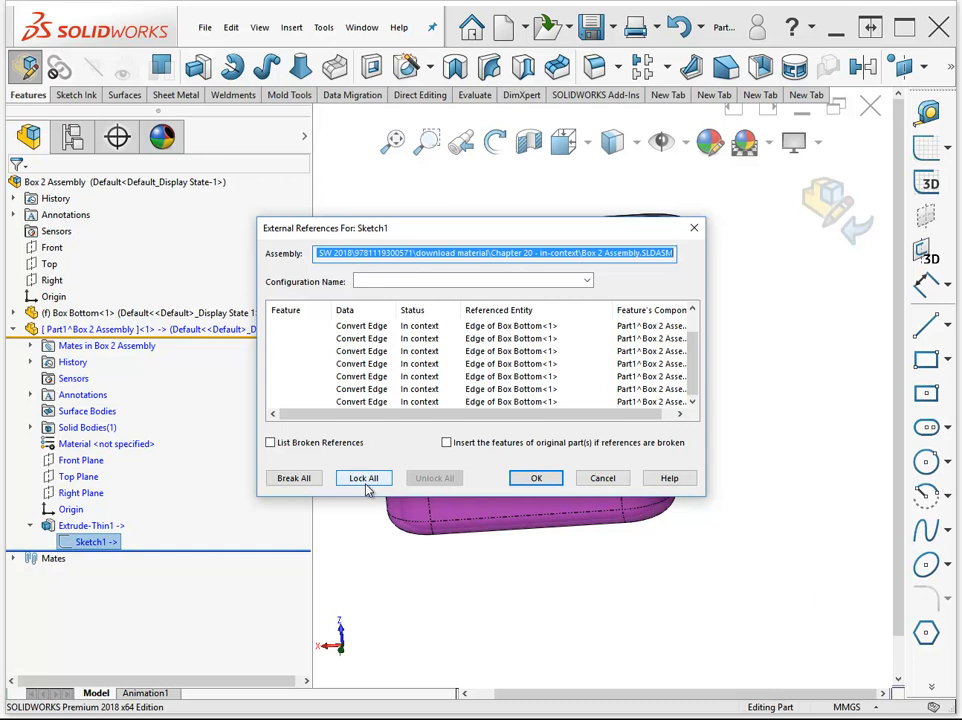
{"action": "key", "text": "Escape"}
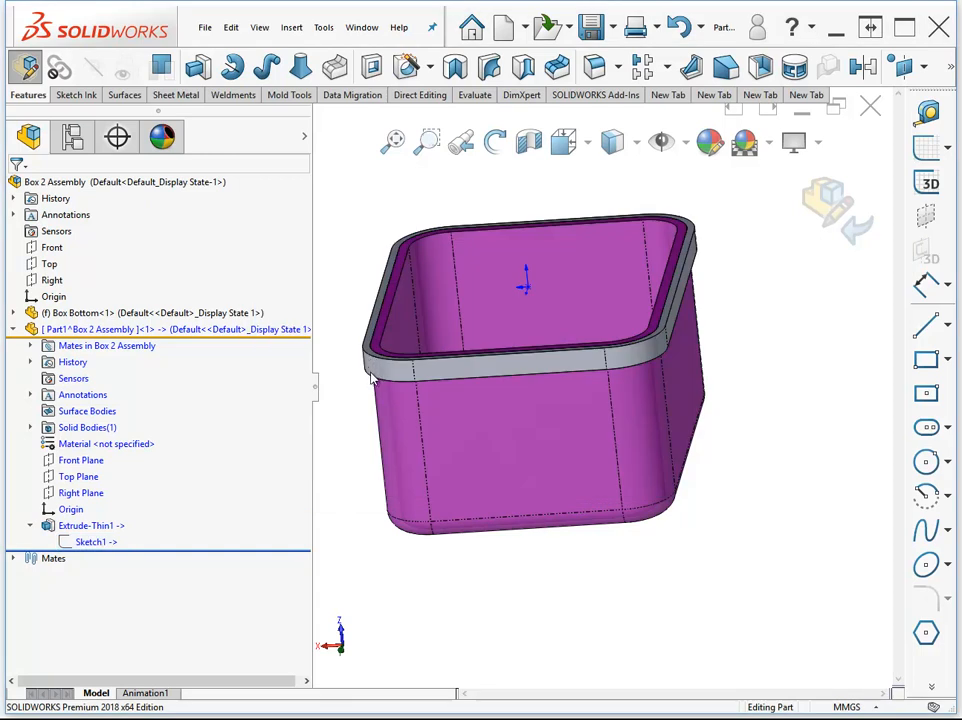
- Extrude the existing rim sketch upward as a solid blind boss about 10.97 mm deep with merging enabled
{"action": "left_click", "coordinate": [92, 543]}
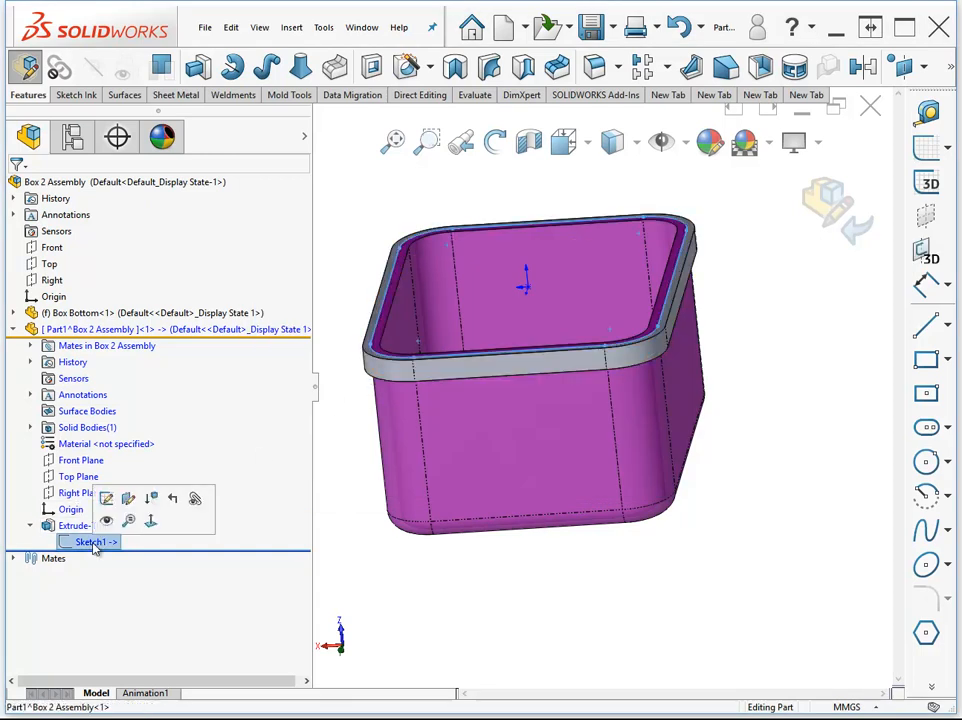
{"action": "left_click", "coordinate": [198, 68]}
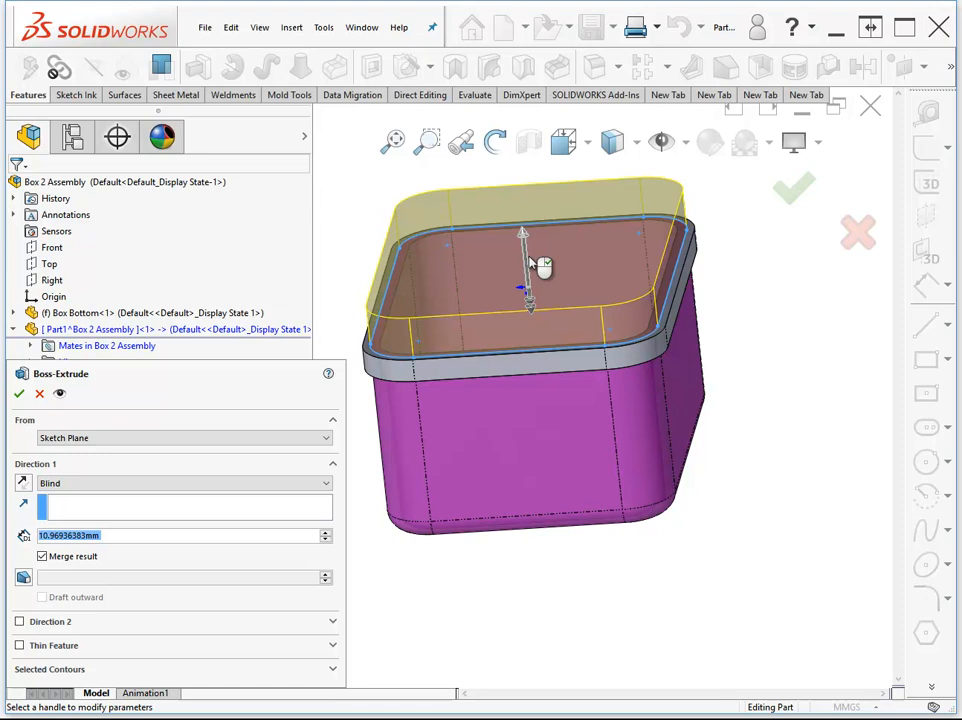
{"action": "right_click", "coordinate": [530, 257]}
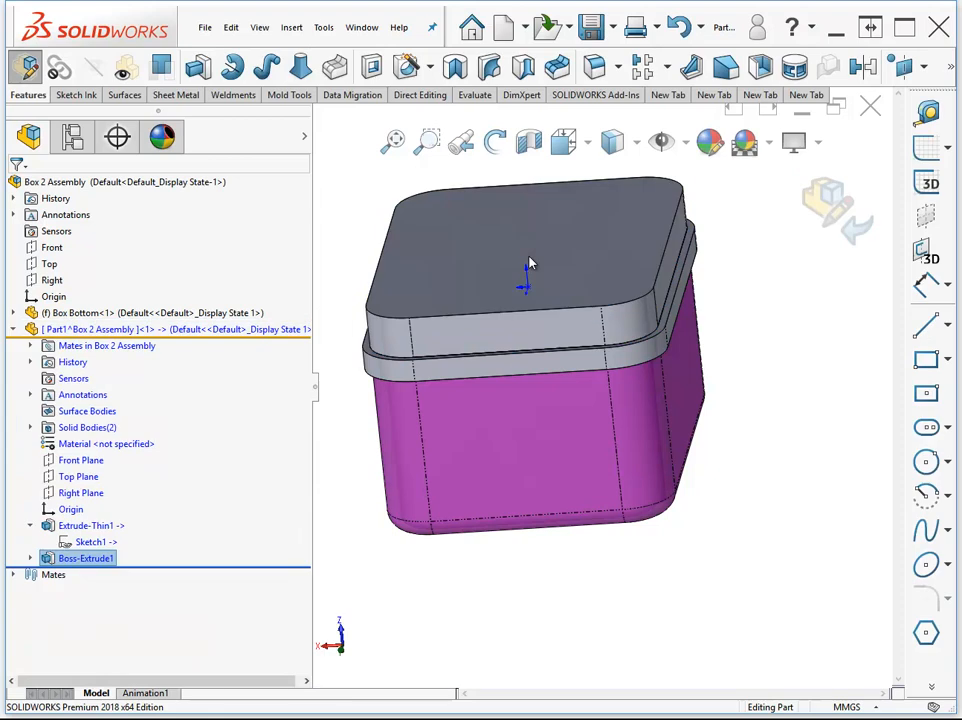
- Examine the new part's solid bodies and inspect the corner where rim and lid block meet in a temporary section view
{"action": "left_click", "coordinate": [44, 429]}
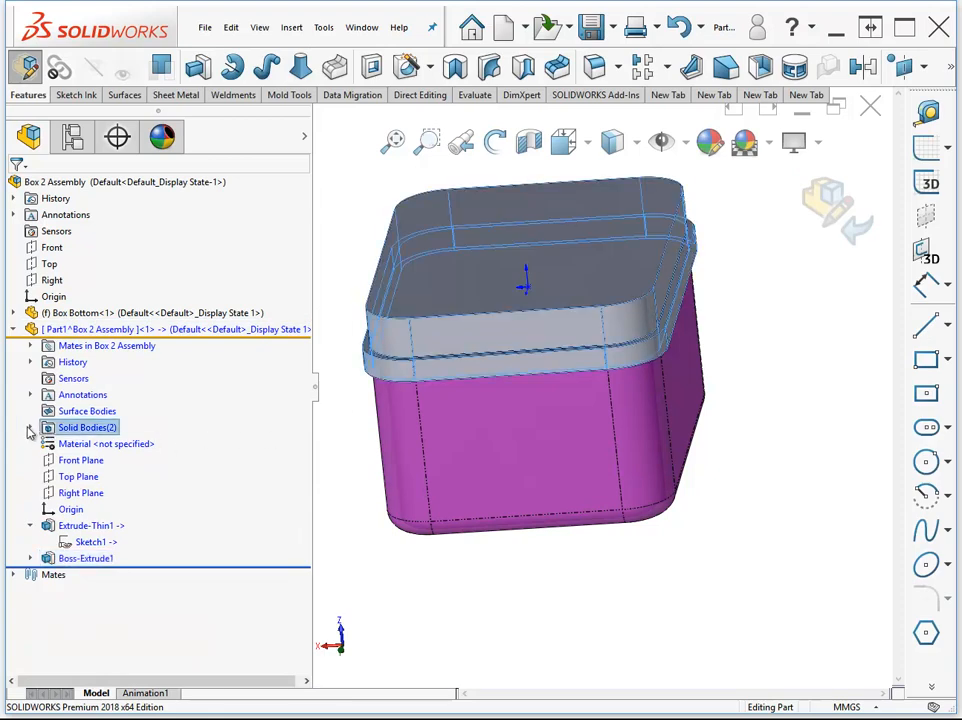
{"action": "left_click", "coordinate": [31, 427]}
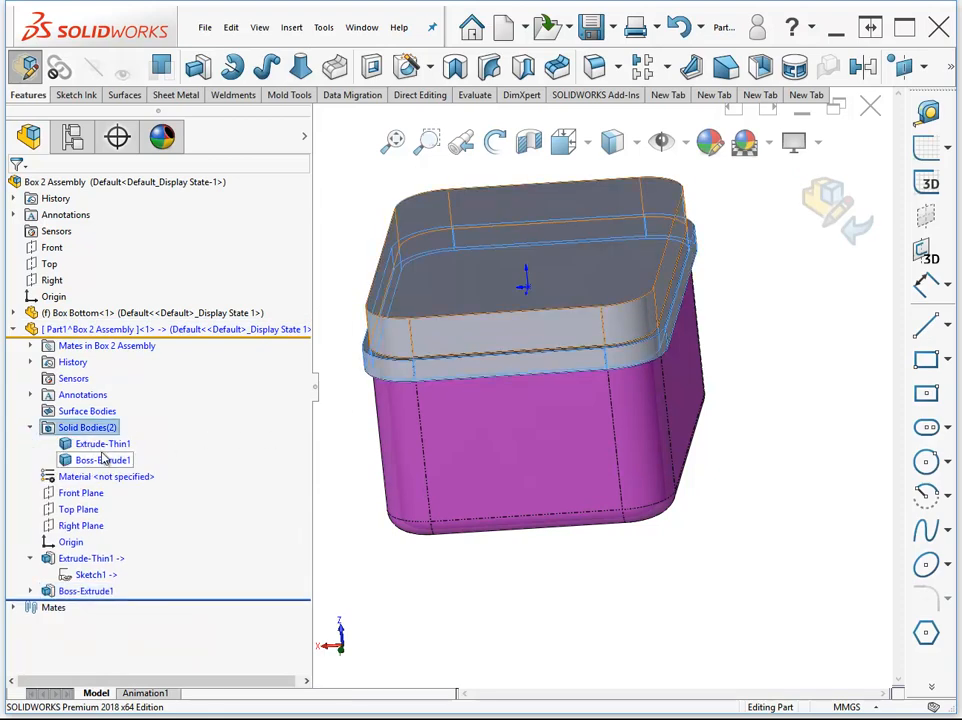
{"action": "left_click", "coordinate": [103, 447]}
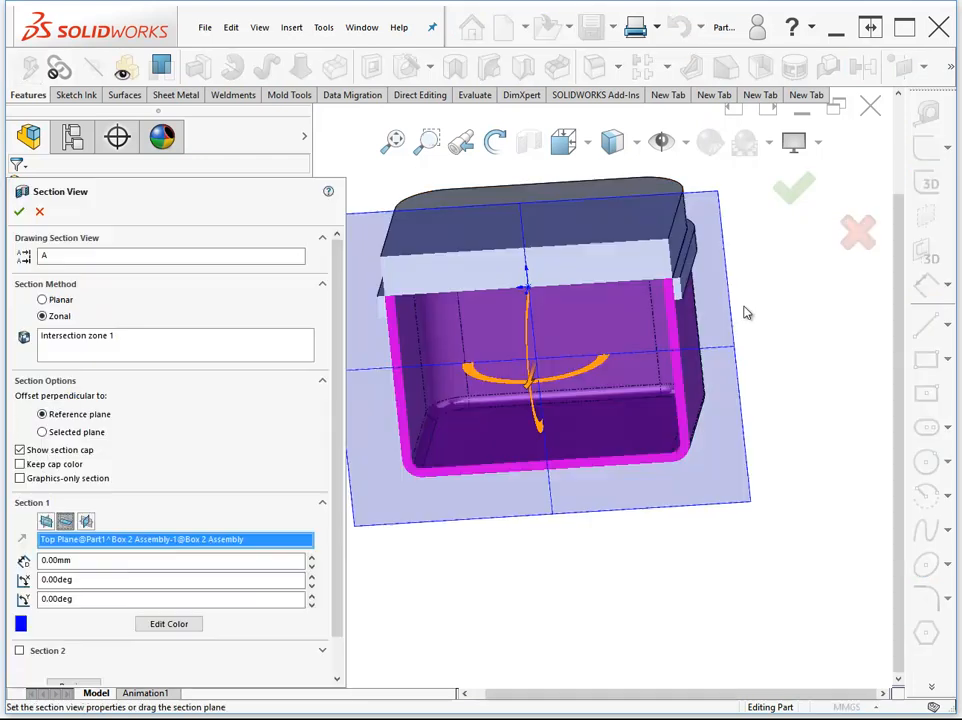
{"action": "scroll", "coordinate": [760, 311], "scroll_direction": "down", "scroll_amount": 10}
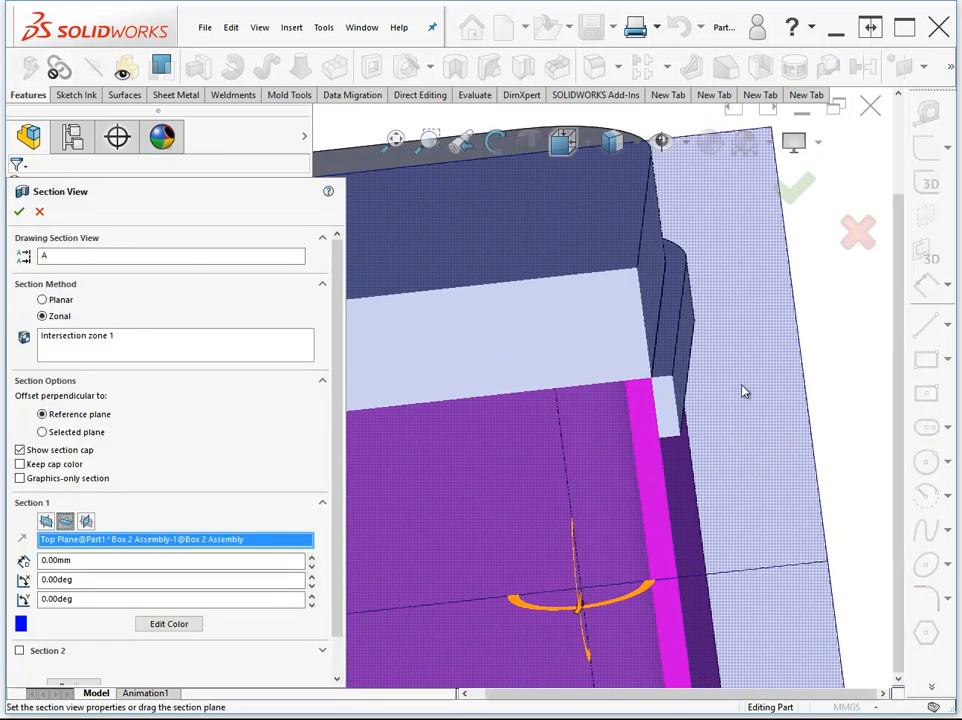
{"action": "scroll", "coordinate": [686, 380], "scroll_direction": "down", "scroll_amount": 4}
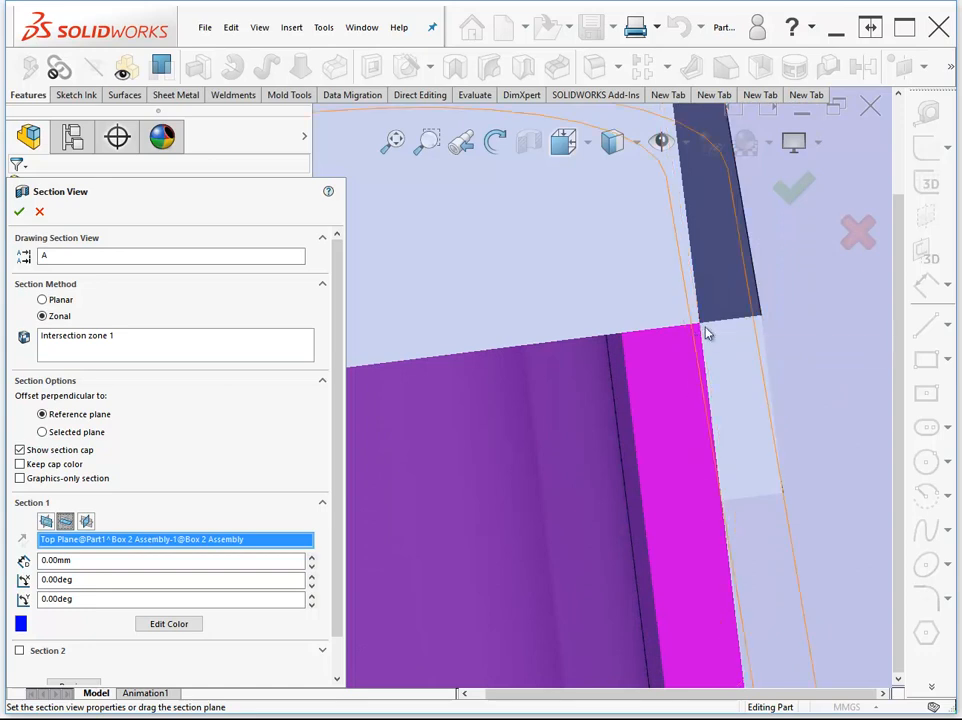
{"action": "middle_click_drag", "start_coordinate": [709, 331], "coordinate": [775, 329]}
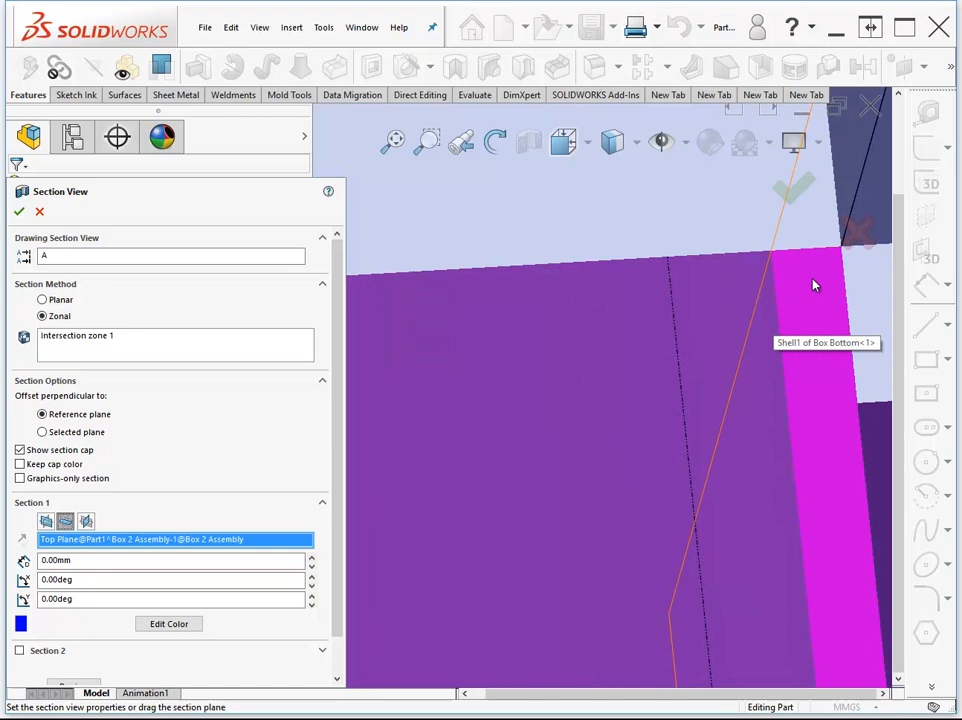
{"action": "scroll", "coordinate": [814, 286], "scroll_direction": "up", "scroll_amount": 5}
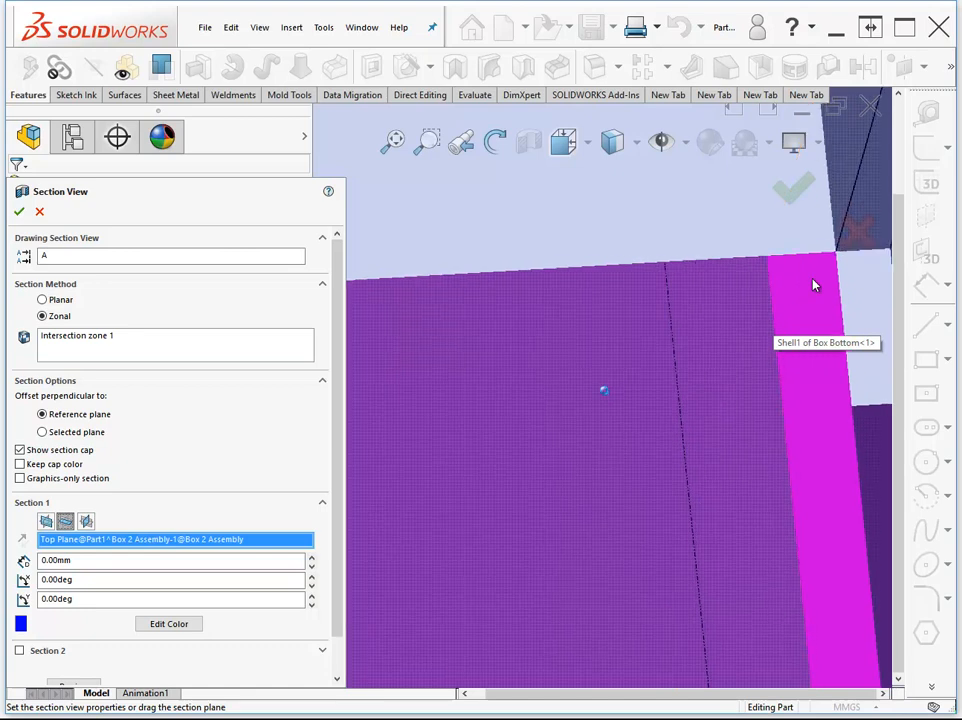
{"action": "scroll", "coordinate": [700, 318], "scroll_direction": "up", "scroll_amount": 1}
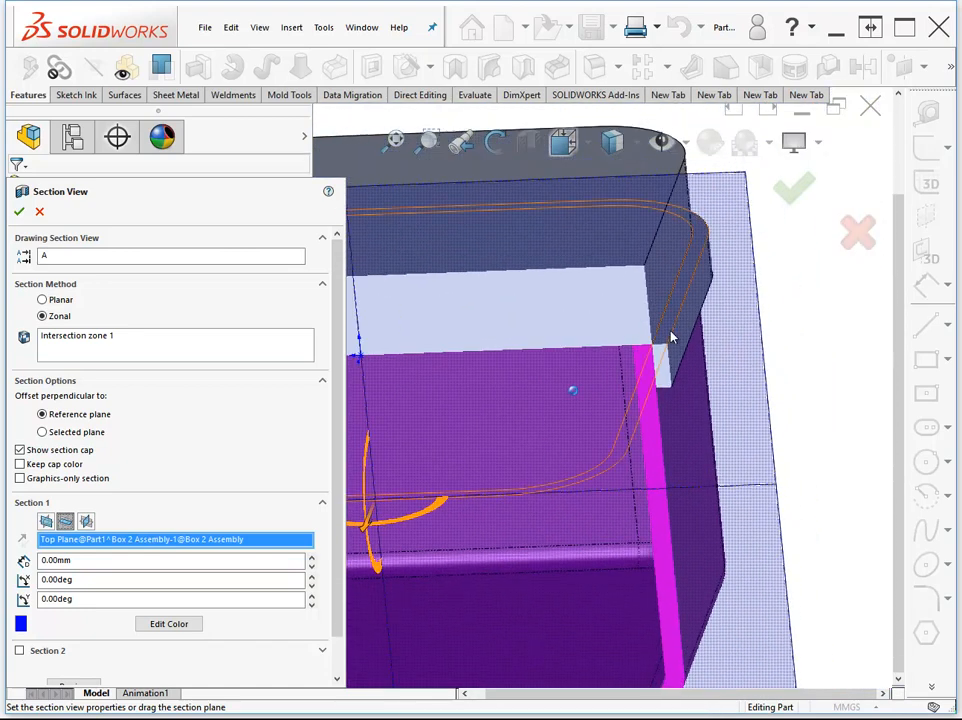
{"action": "scroll", "coordinate": [800, 378], "scroll_direction": "up", "scroll_amount": 2}
{"action": "scroll", "coordinate": [808, 390], "scroll_direction": "up", "scroll_amount": 2}
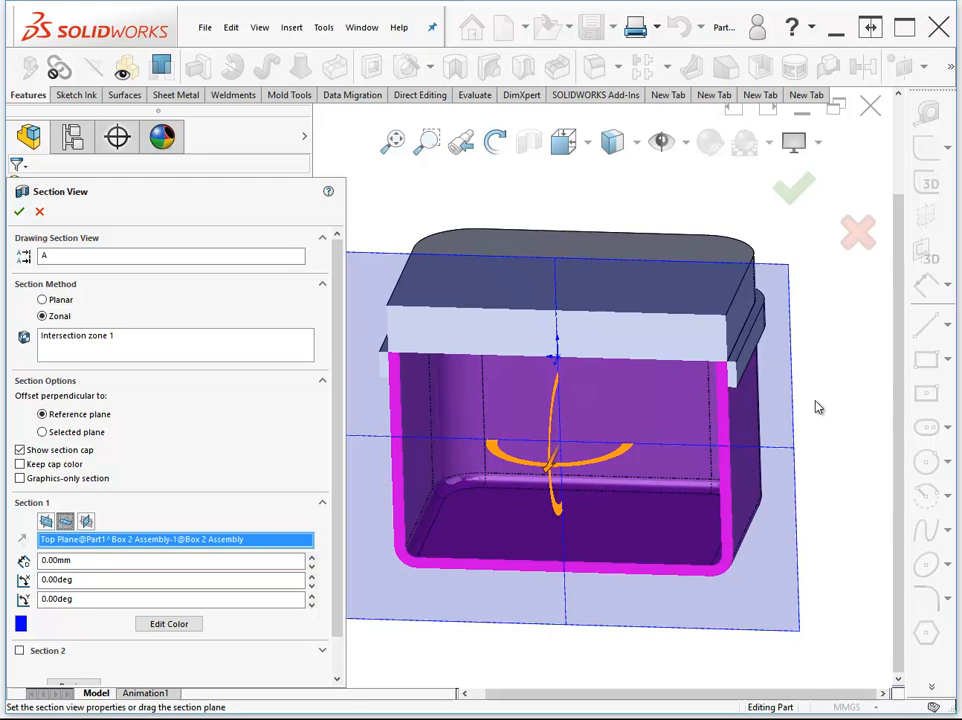
{"action": "left_click", "coordinate": [857, 232]}
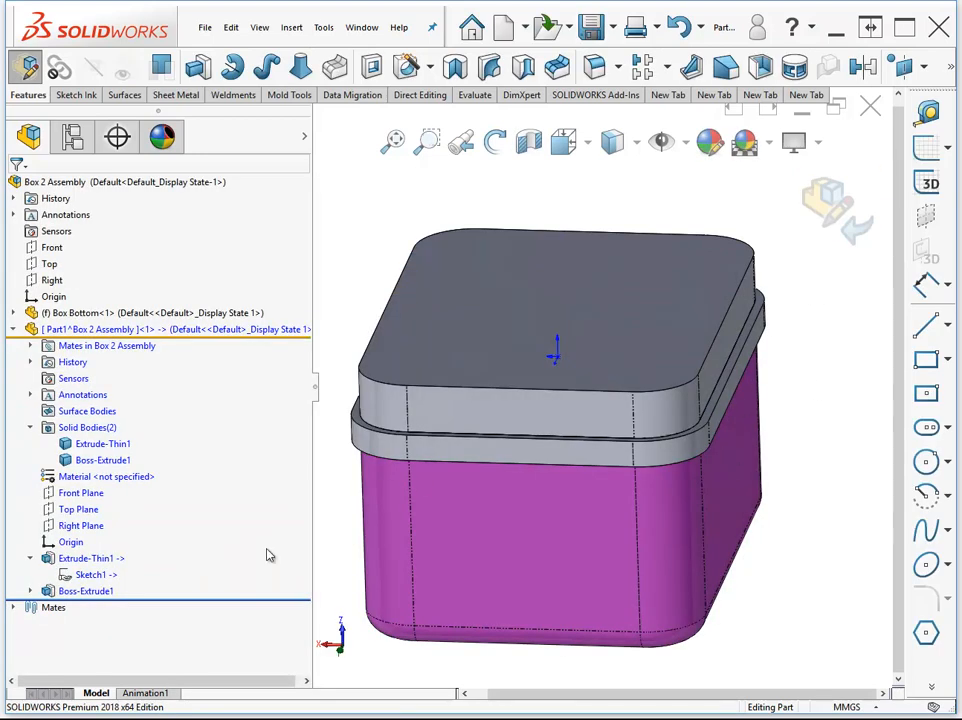
- Add a second blind direction of 2 mm to the thin rim extrusion
{"action": "left_click", "coordinate": [85, 558]}
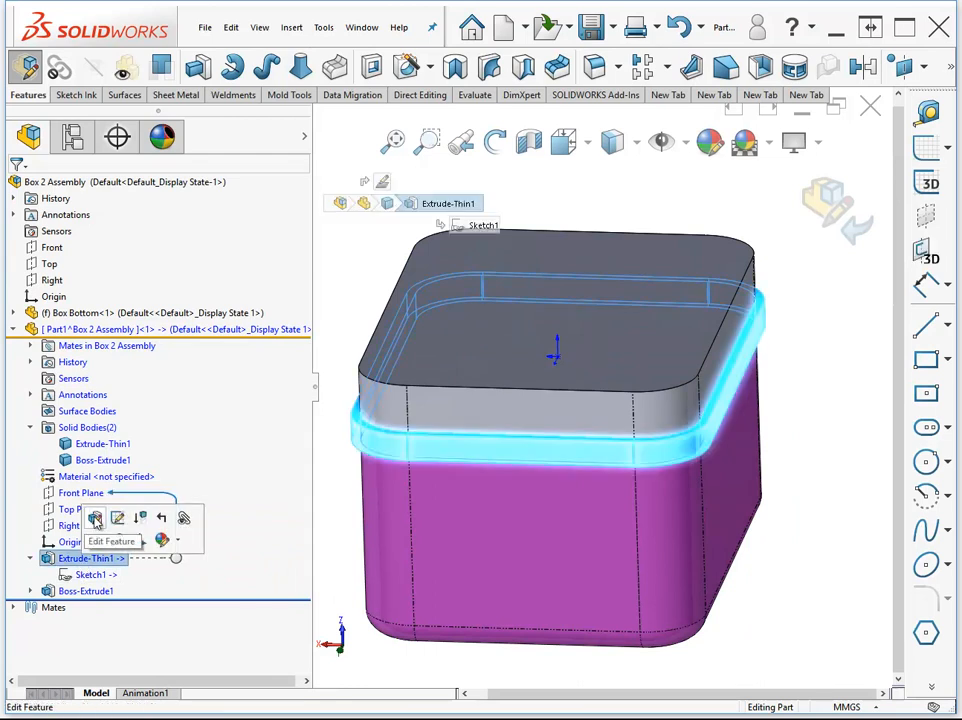
{"action": "left_click", "coordinate": [94, 518]}
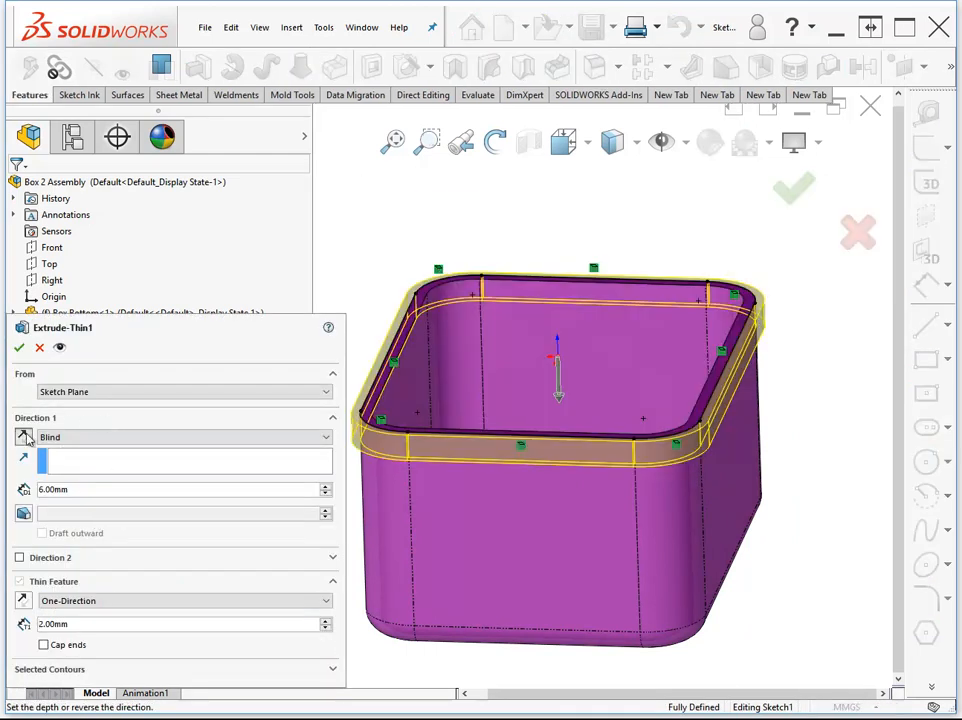
{"action": "left_click", "coordinate": [19, 557]}
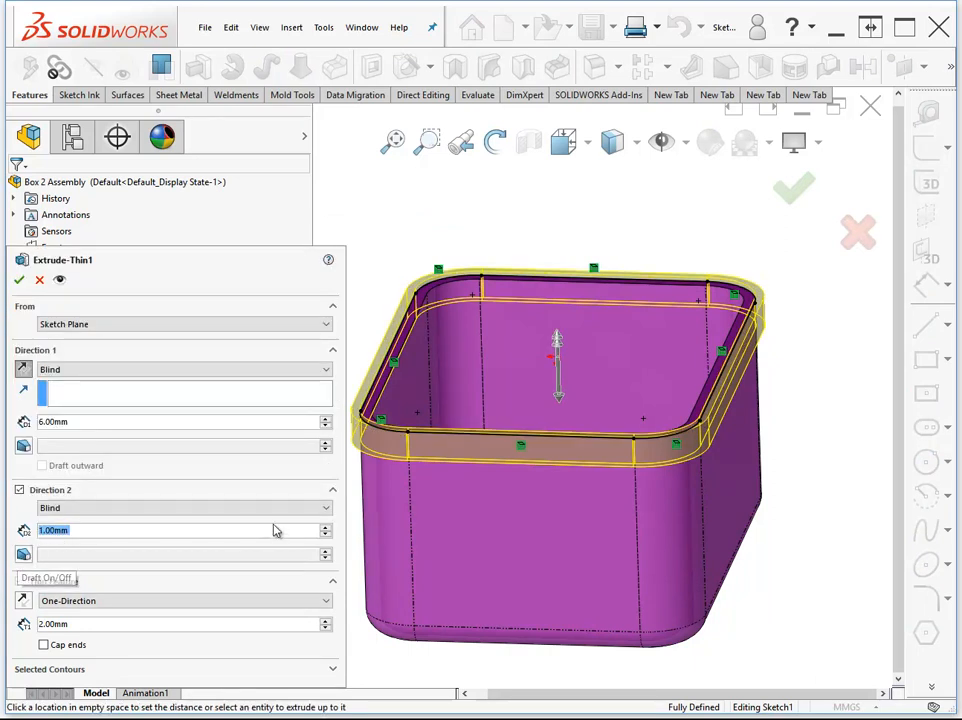
{"action": "left_click", "coordinate": [326, 528]}
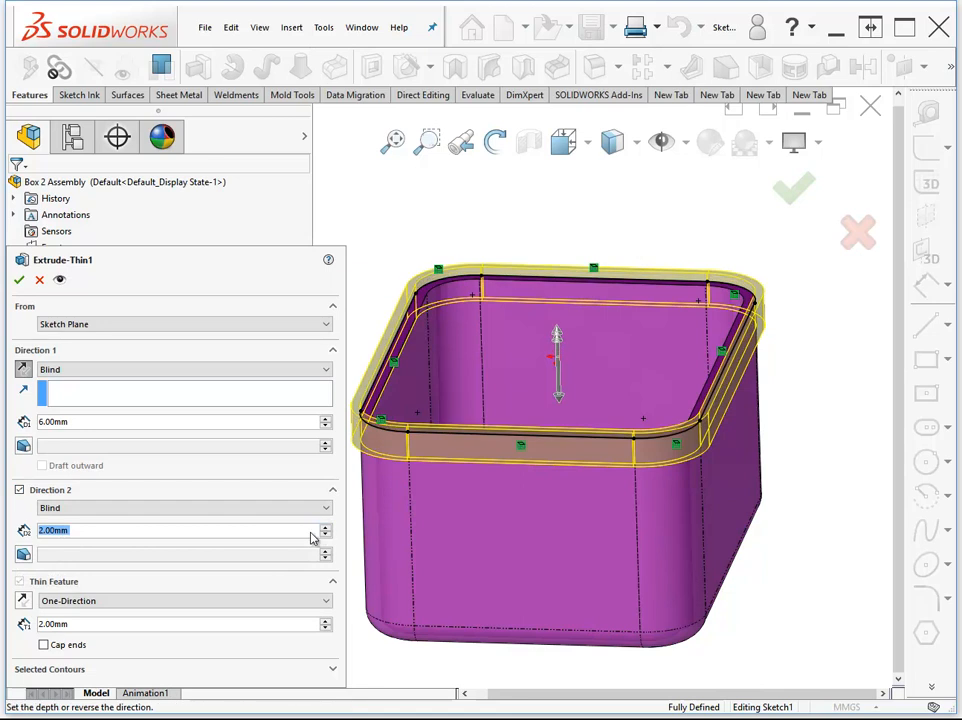
{"action": "left_click", "coordinate": [17, 278]}
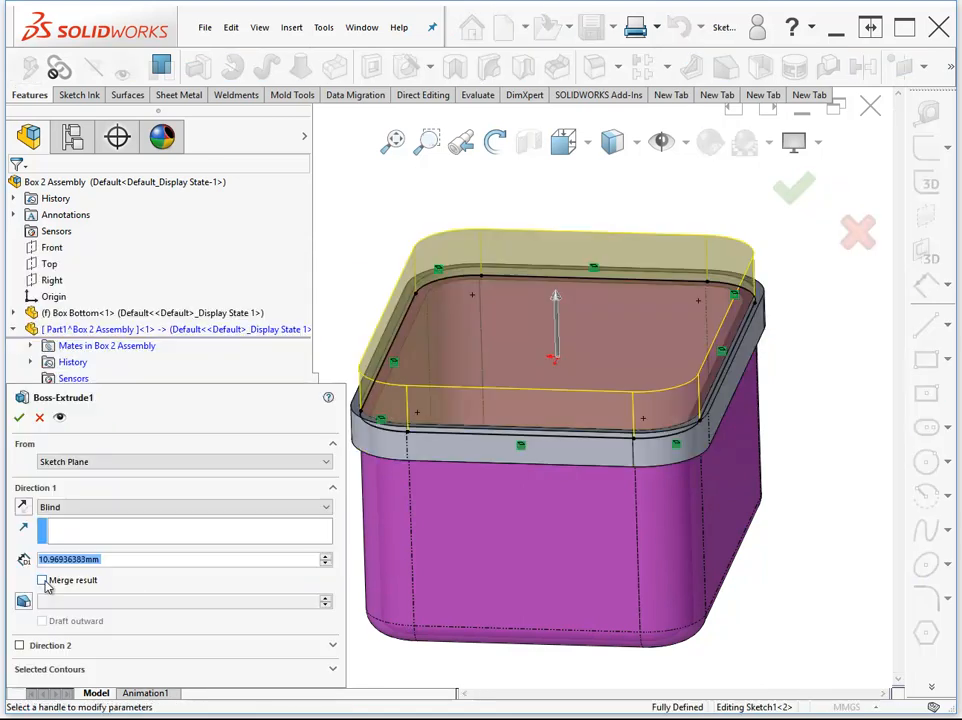
- Enable merging of the solid lid extrusion with the rim, and return to editing the assembly
{"action": "left_click", "coordinate": [42, 581]}
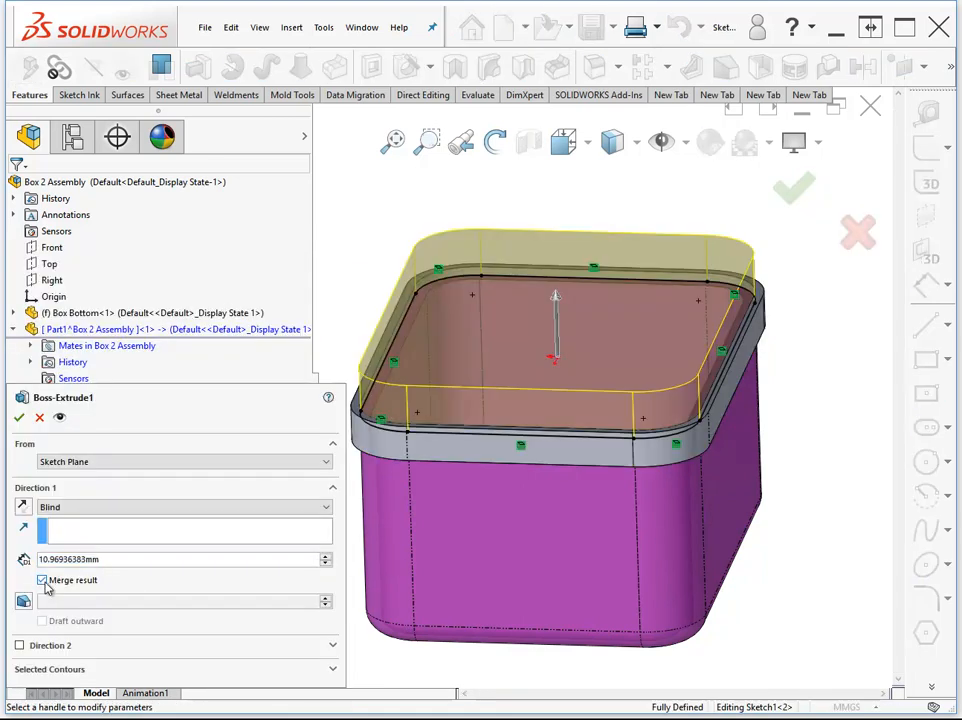
{"action": "left_click", "coordinate": [20, 421]}
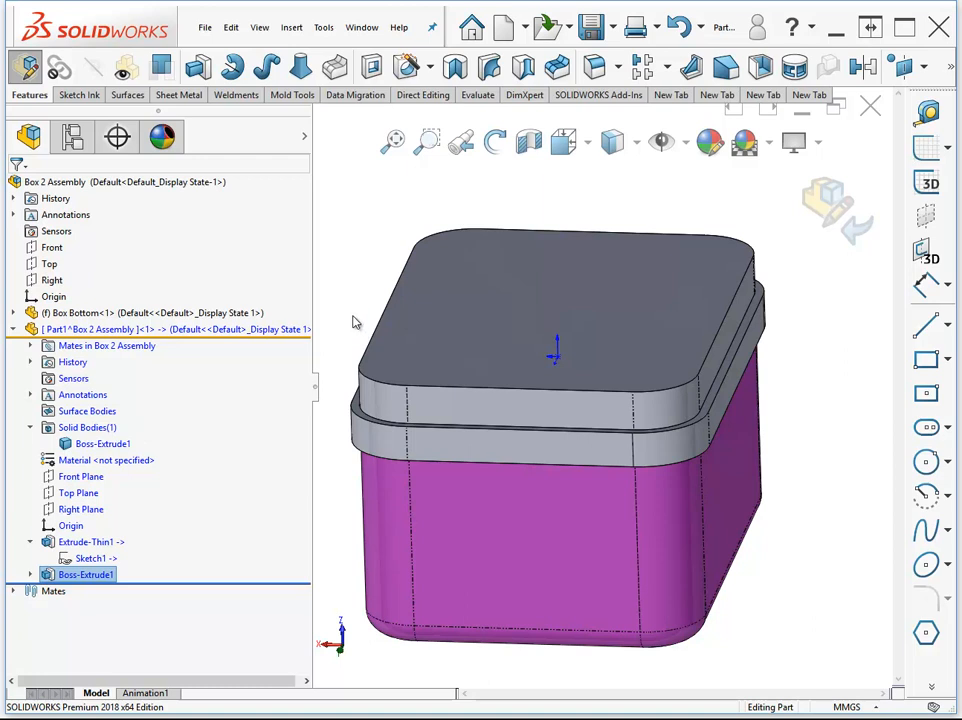
{"action": "left_click", "coordinate": [828, 203]}
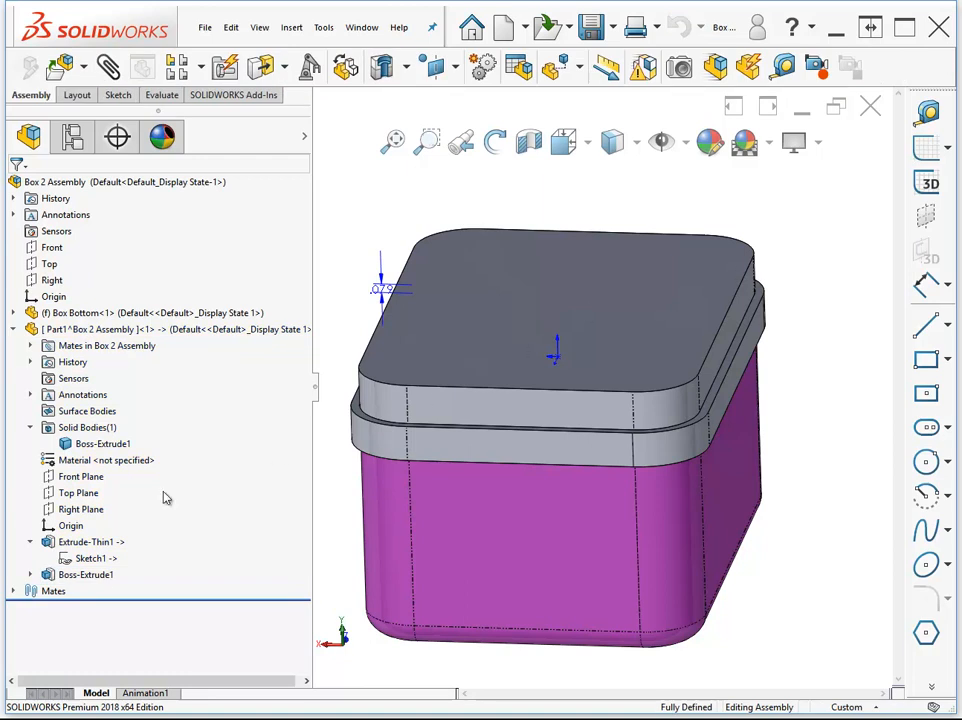
- Show the update holders of Box 2 Assembly and examine which in-context sketch the holder refers to
{"action": "mouse_move", "coordinate": [127, 554]}
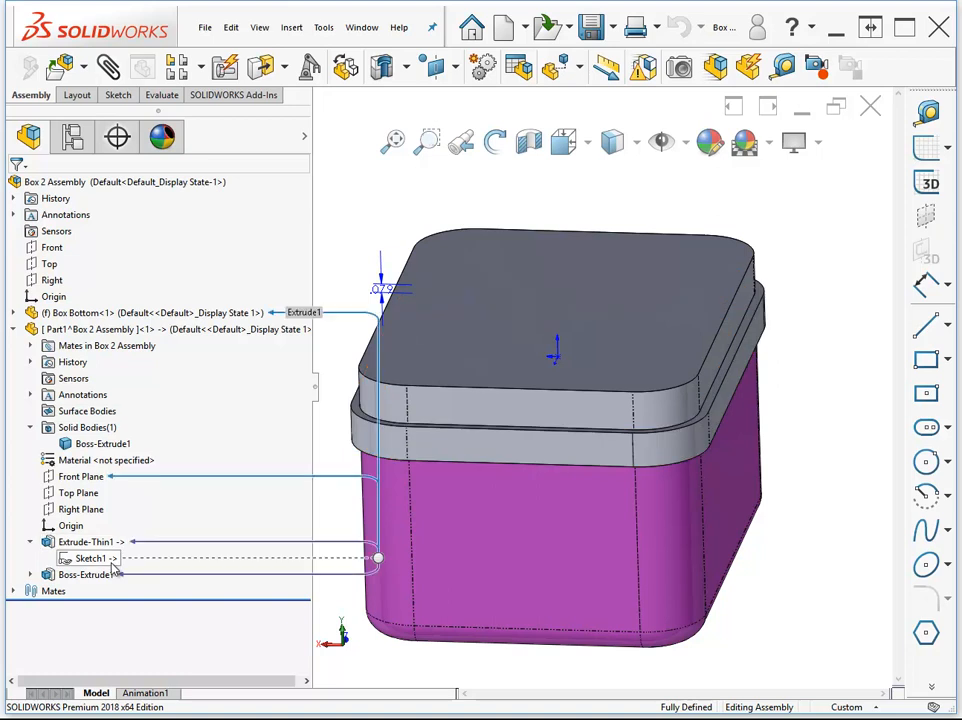
{"action": "right_click", "coordinate": [183, 187]}
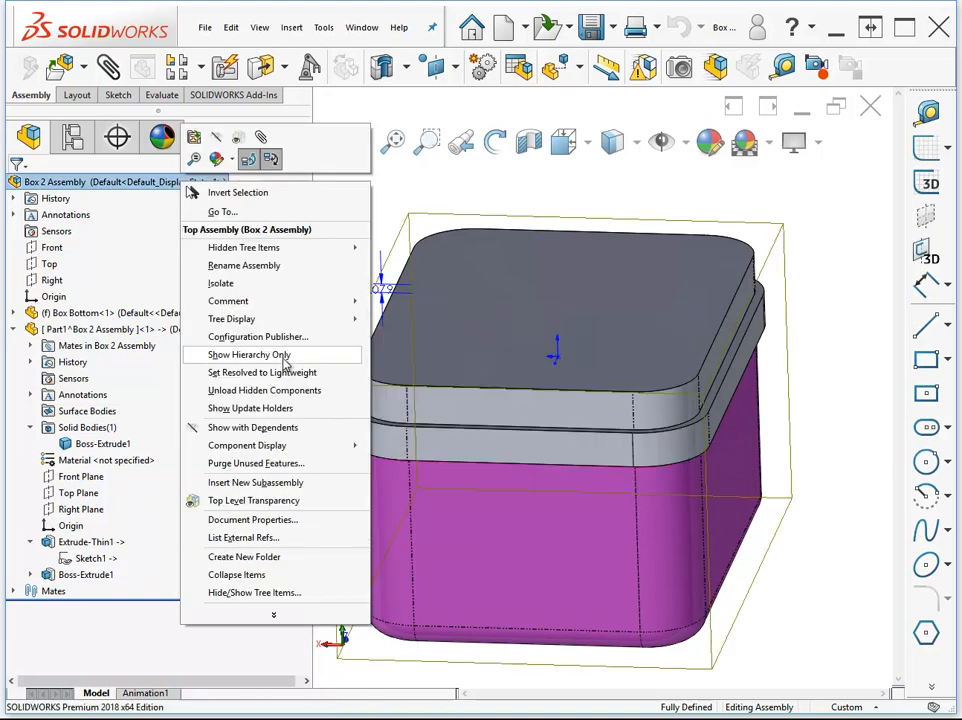
{"action": "left_click", "coordinate": [252, 408]}
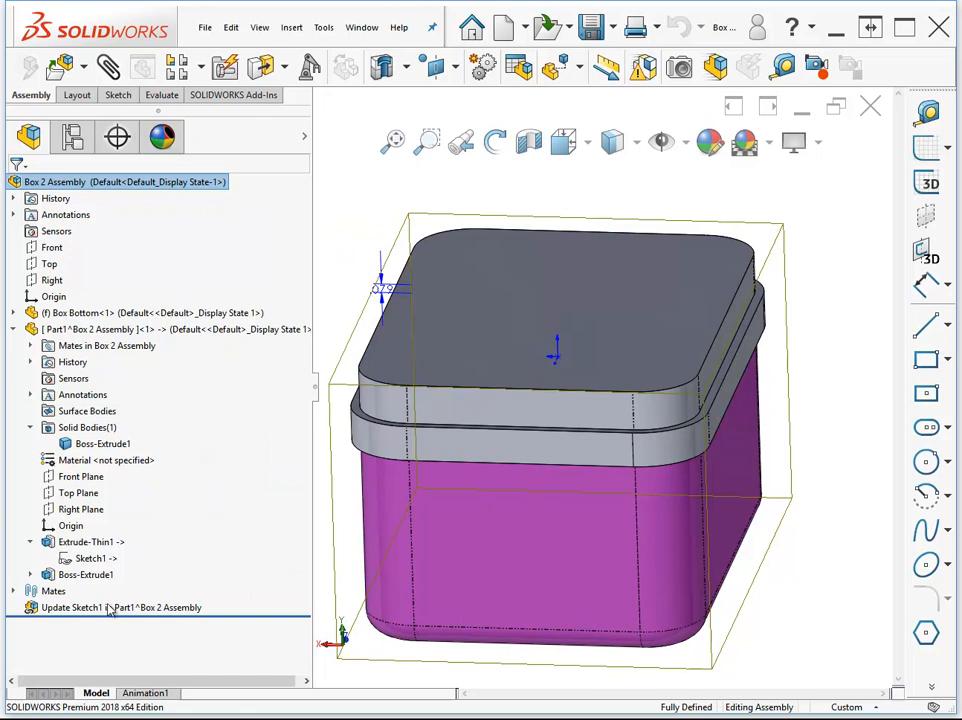
{"action": "mouse_move", "coordinate": [44, 619]}
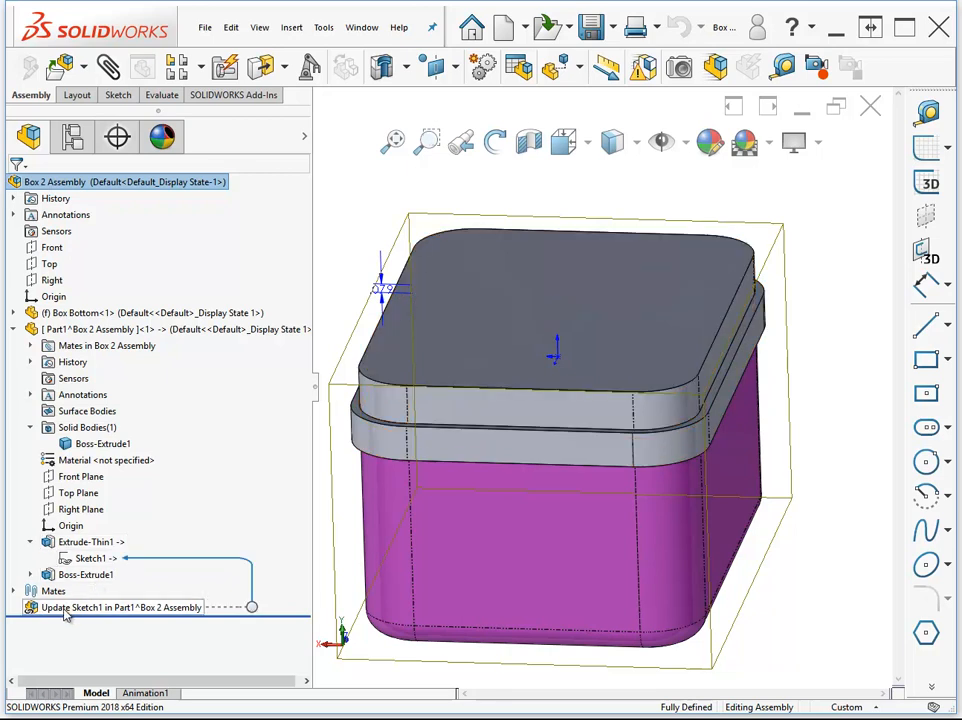
{"action": "mouse_move", "coordinate": [68, 337]}
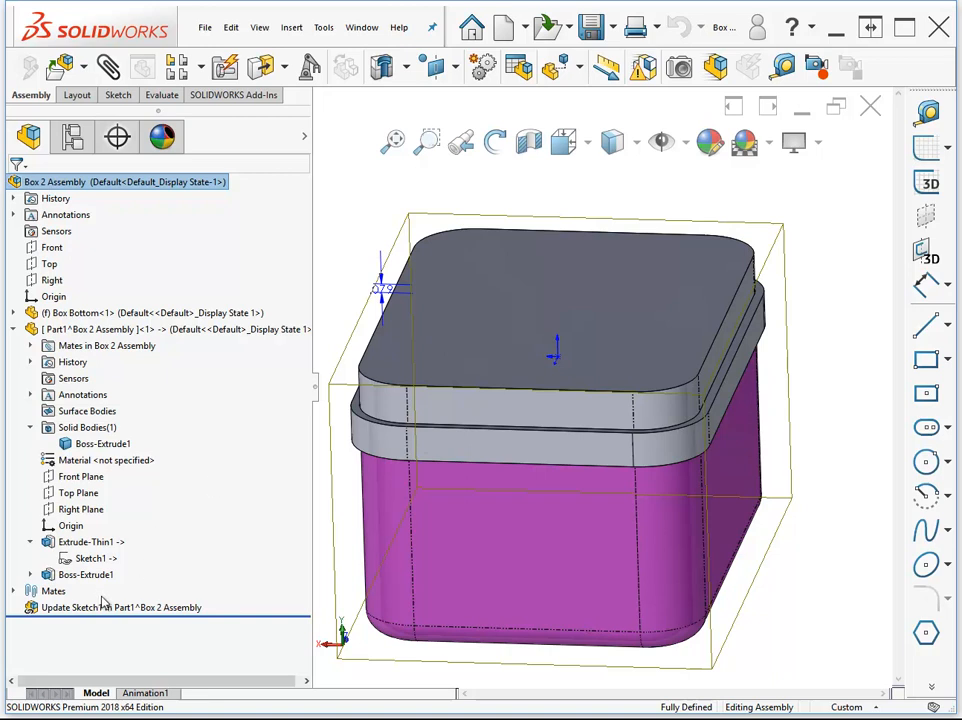
{"action": "mouse_move", "coordinate": [100, 612]}
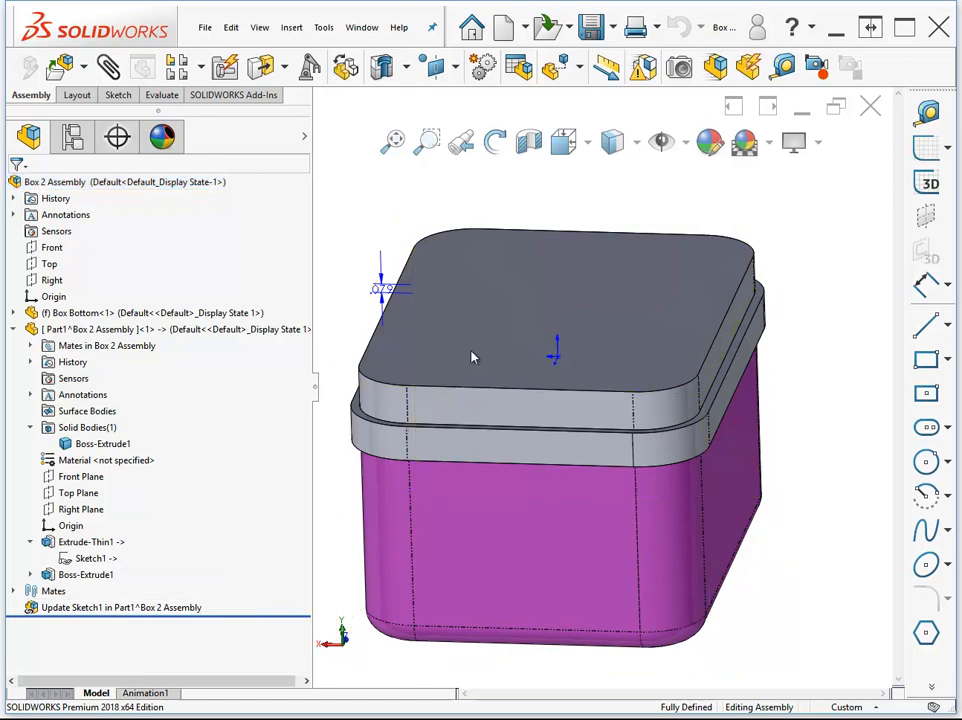
- Open the lid part in its own window and inspect the sketch under its thin extrusion without changing it
{"action": "left_click", "coordinate": [521, 296]}
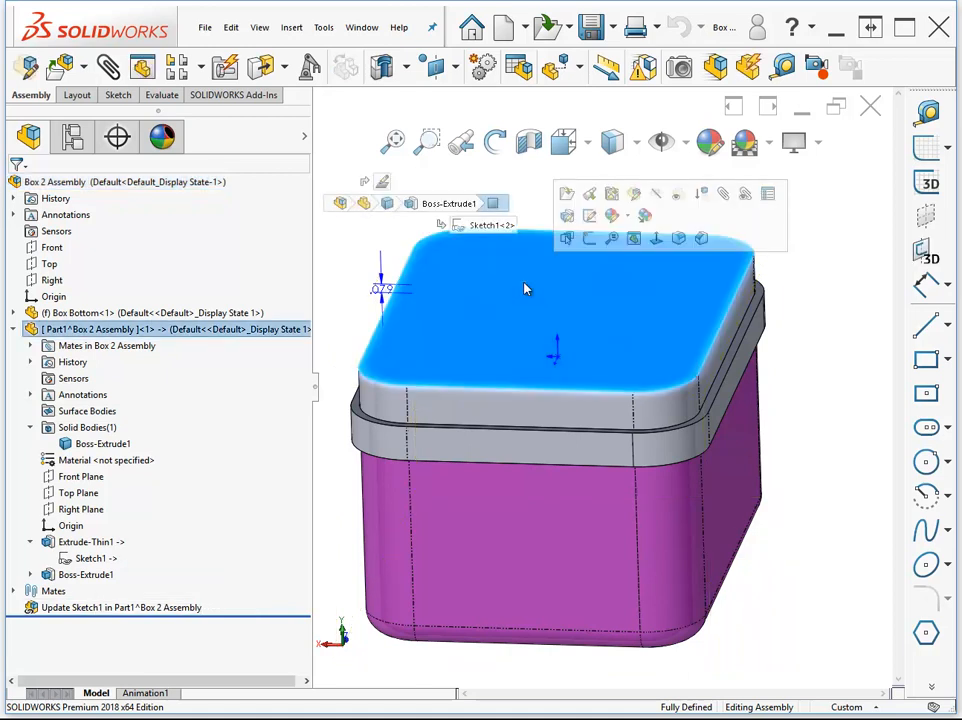
{"action": "left_click", "coordinate": [566, 193]}
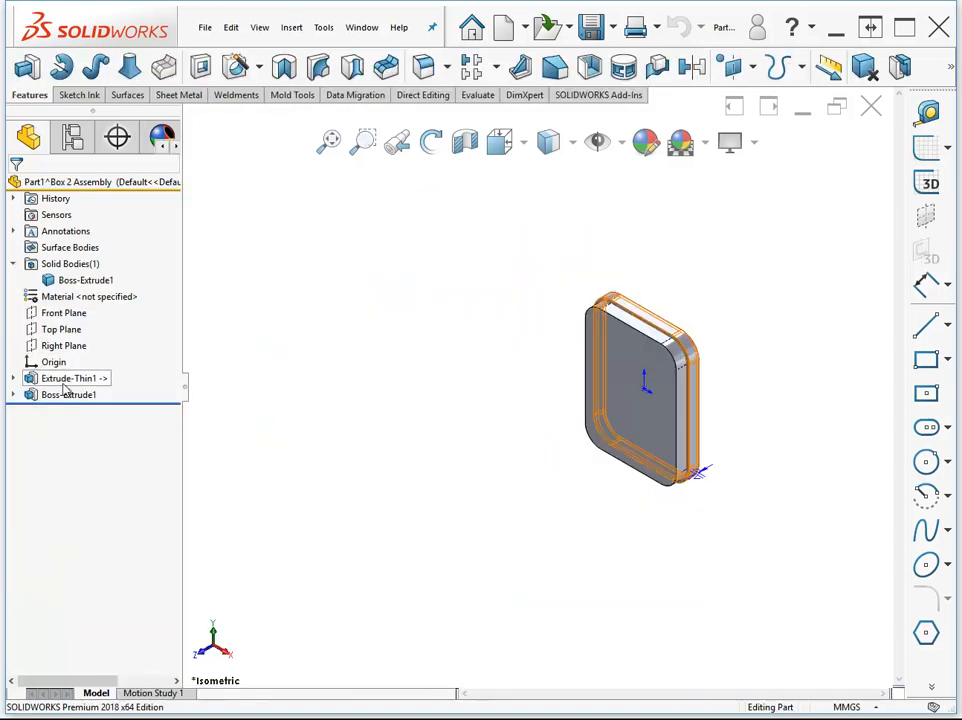
{"action": "mouse_move", "coordinate": [8, 378]}
{"action": "left_mouse_down"}
{"action": "mouse_move", "coordinate": [17, 384]}
{"action": "mouse_move", "coordinate": [2, 380]}
{"action": "left_mouse_up"}
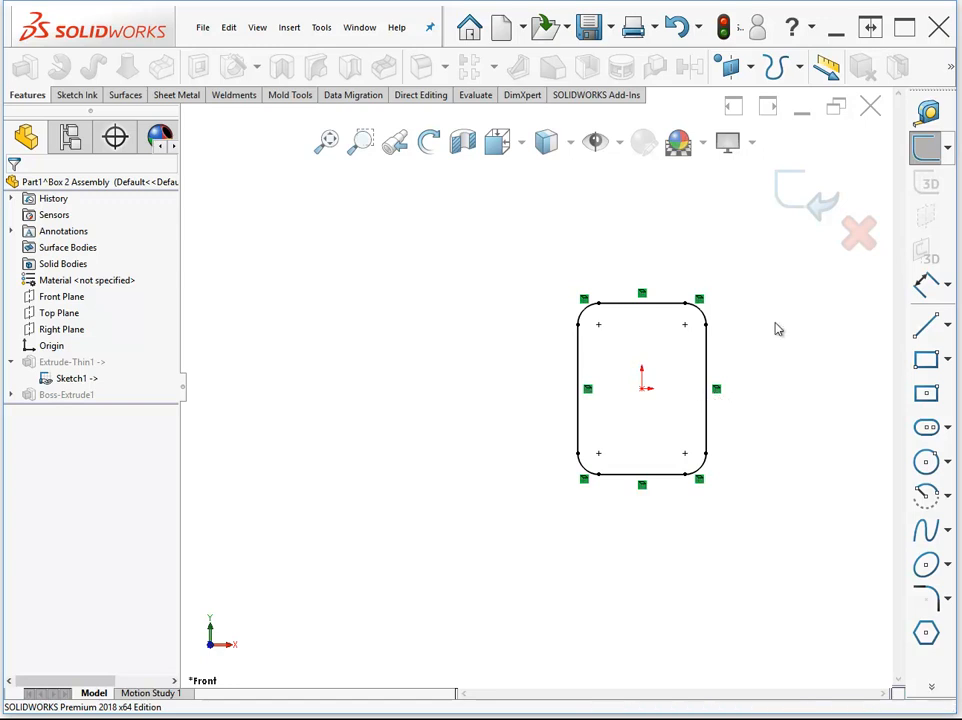
{"action": "left_click", "coordinate": [789, 205]}
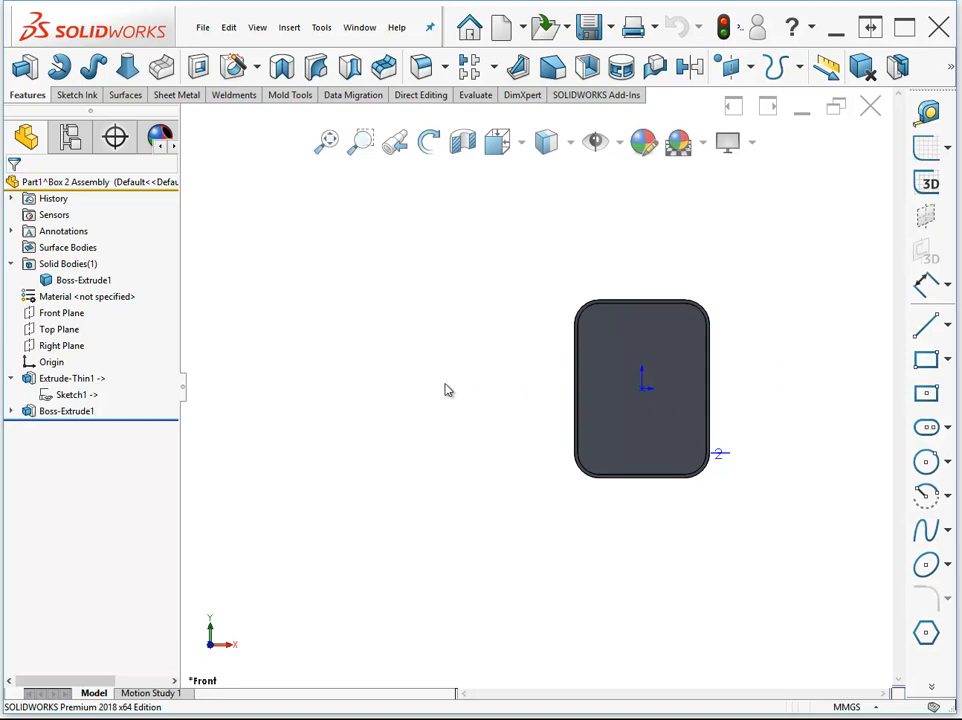
- Review the thin extrusion's depth, second-direction and thickness settings, and inspect the lid from its underside
{"action": "mouse_move", "coordinate": [451, 402]}
{"action": "middle_mouse_down"}
{"action": "mouse_move", "coordinate": [521, 425]}
{"action": "mouse_move", "coordinate": [475, 412]}
{"action": "middle_mouse_up"}
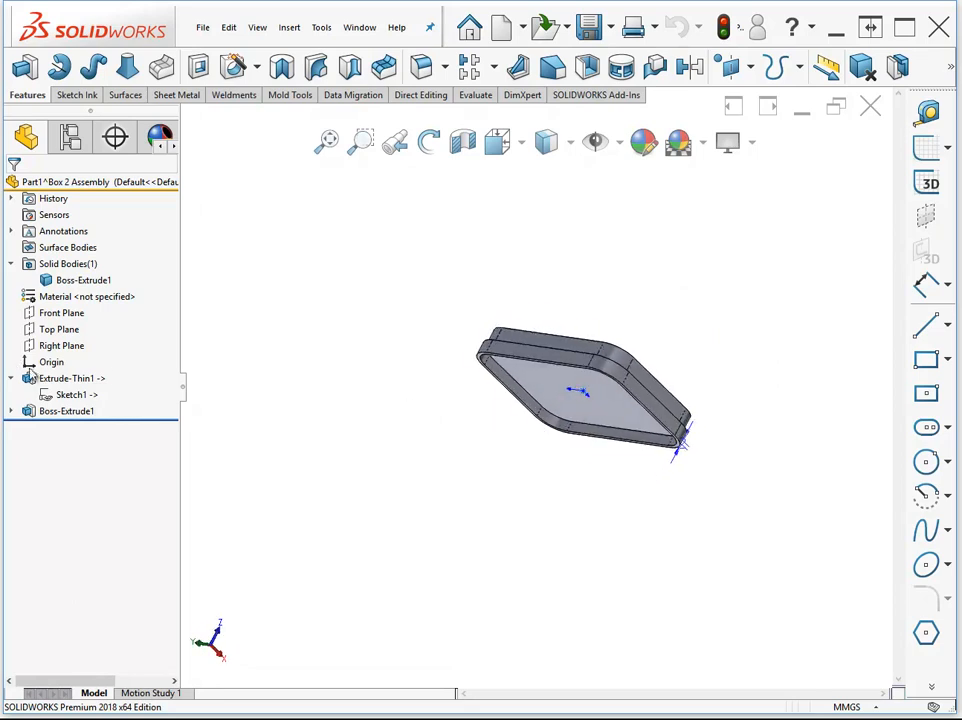
{"action": "left_click", "coordinate": [62, 378]}
{"action": "left_click", "coordinate": [66, 331]}
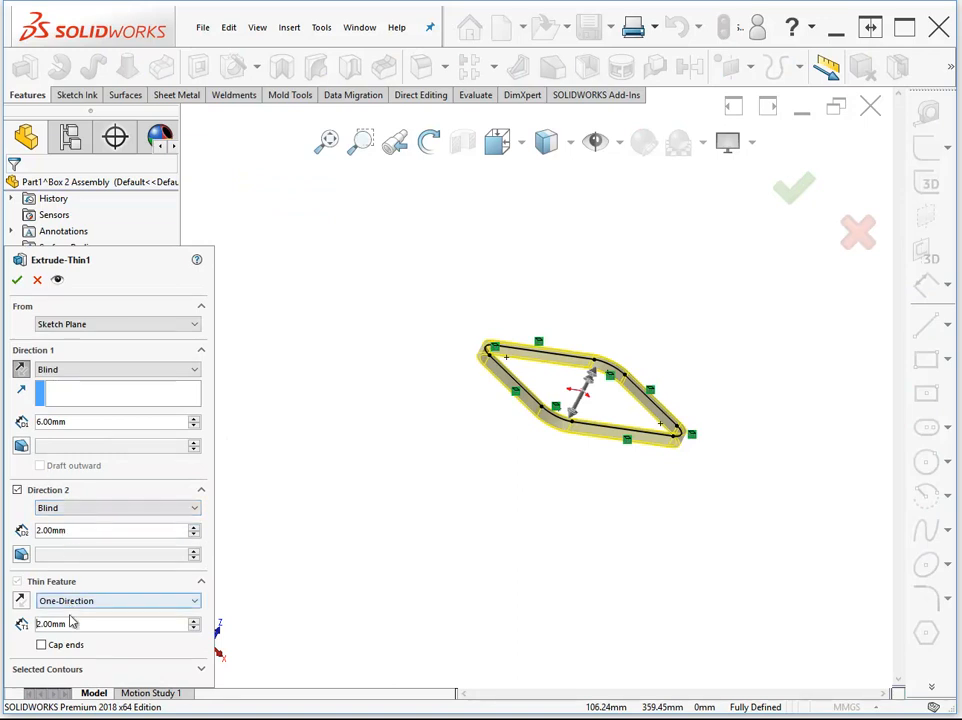
{"action": "left_click", "coordinate": [16, 279]}
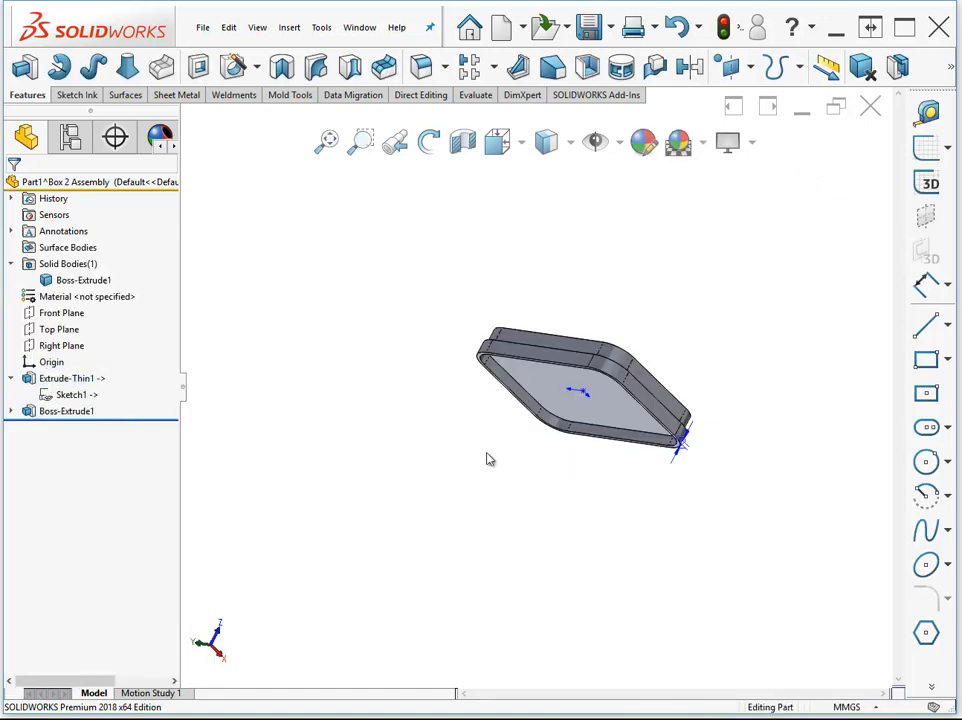
{"action": "middle_click_drag", "start_coordinate": [452, 455], "coordinate": [392, 273]}
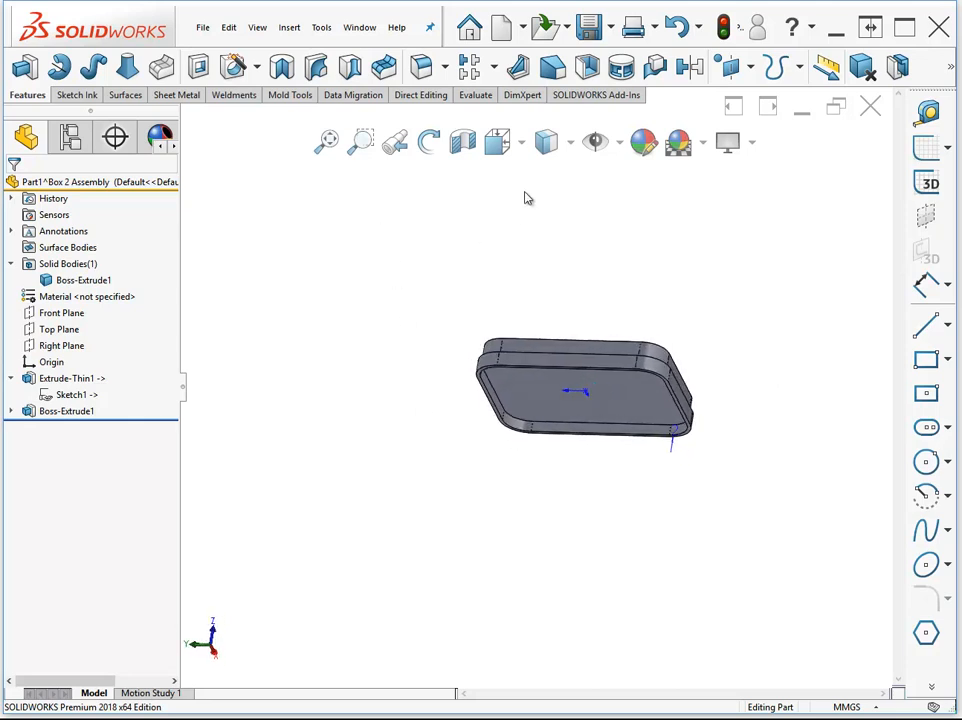
- Shell the lid to a 2 mm wall thickness, removing the recessed flat face on its underside
{"action": "left_click", "coordinate": [589, 70]}
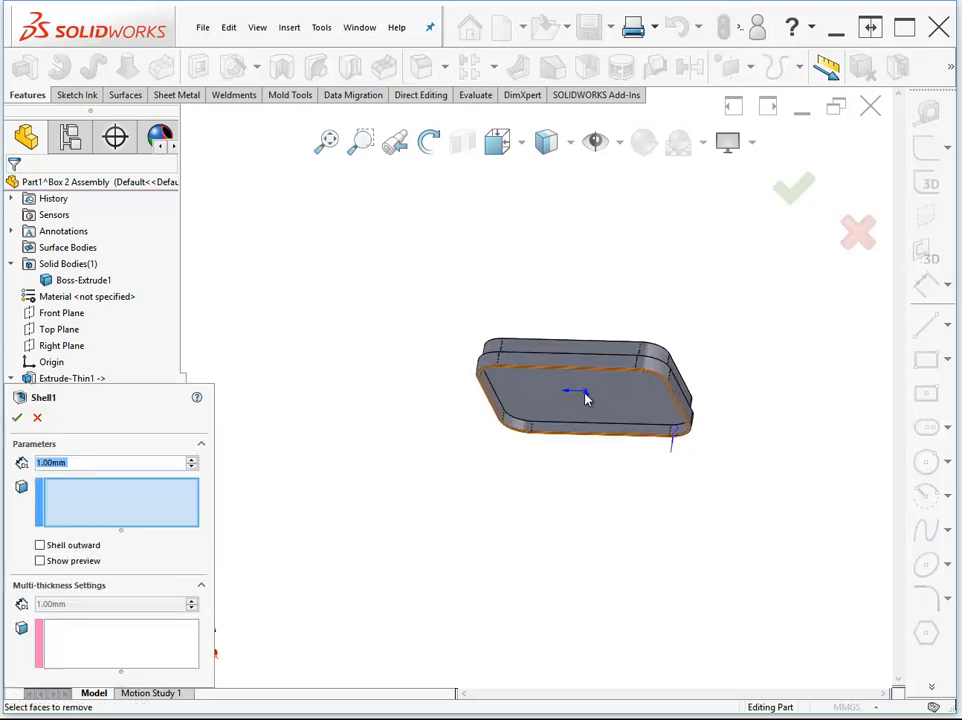
{"action": "left_click", "coordinate": [554, 415]}
{"action": "left_click", "coordinate": [79, 462]}
{"action": "type", "text": "2"}
{"action": "key", "text": "Return"}
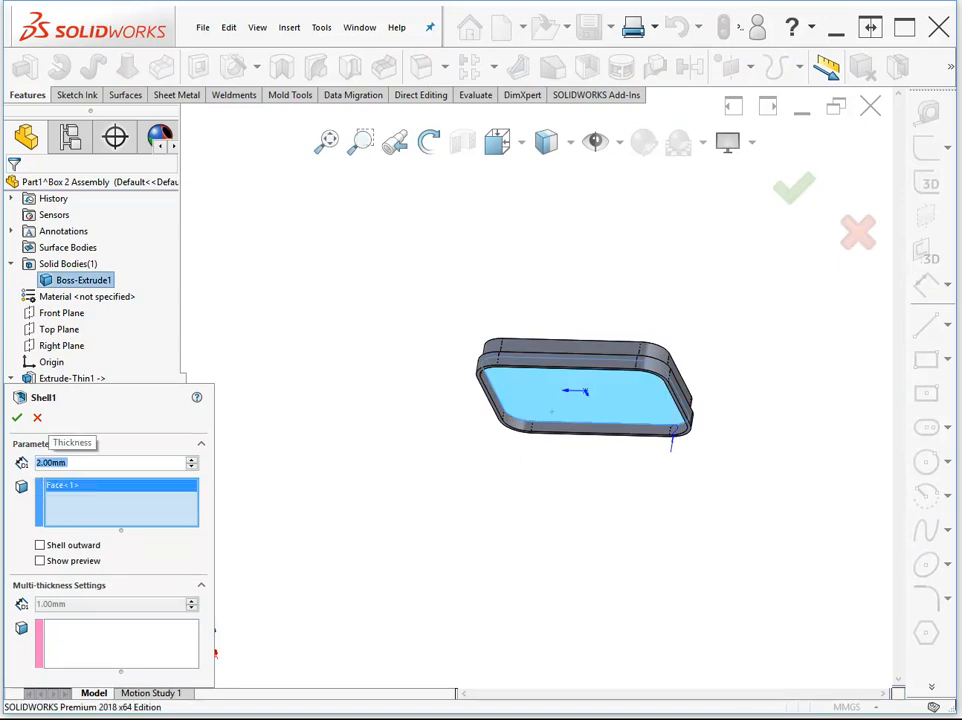
{"action": "middle_click_drag", "start_coordinate": [322, 522], "coordinate": [326, 515]}
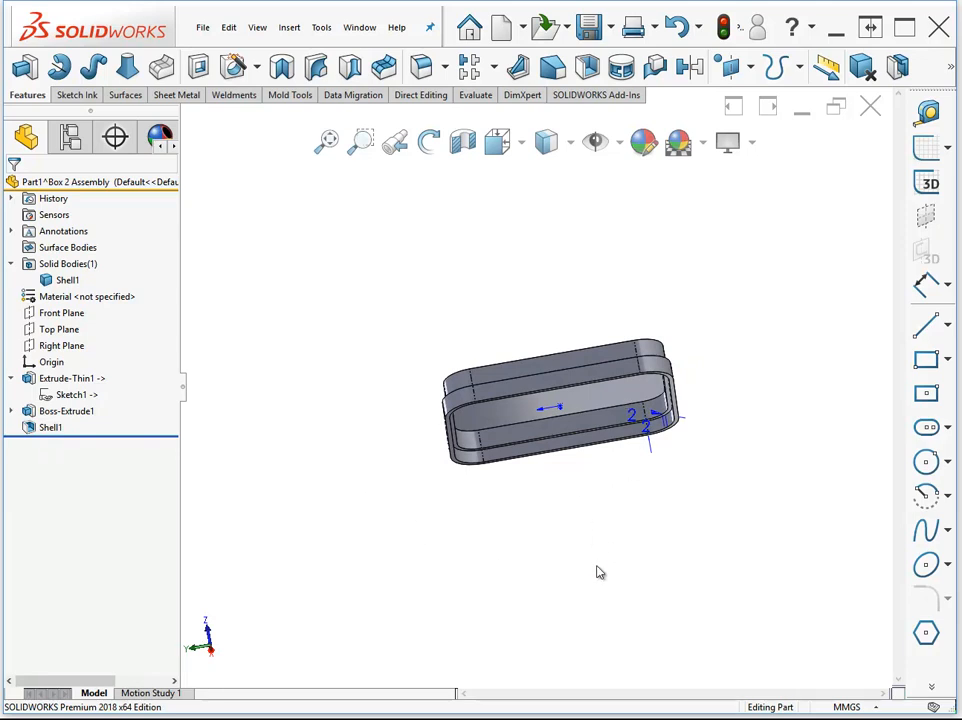
- Return to Box 2 Assembly, set the longer side of the box bottom to 4.5 in, and rebuild to check the lid
{"action": "key", "text": "ctrl+Tab"}
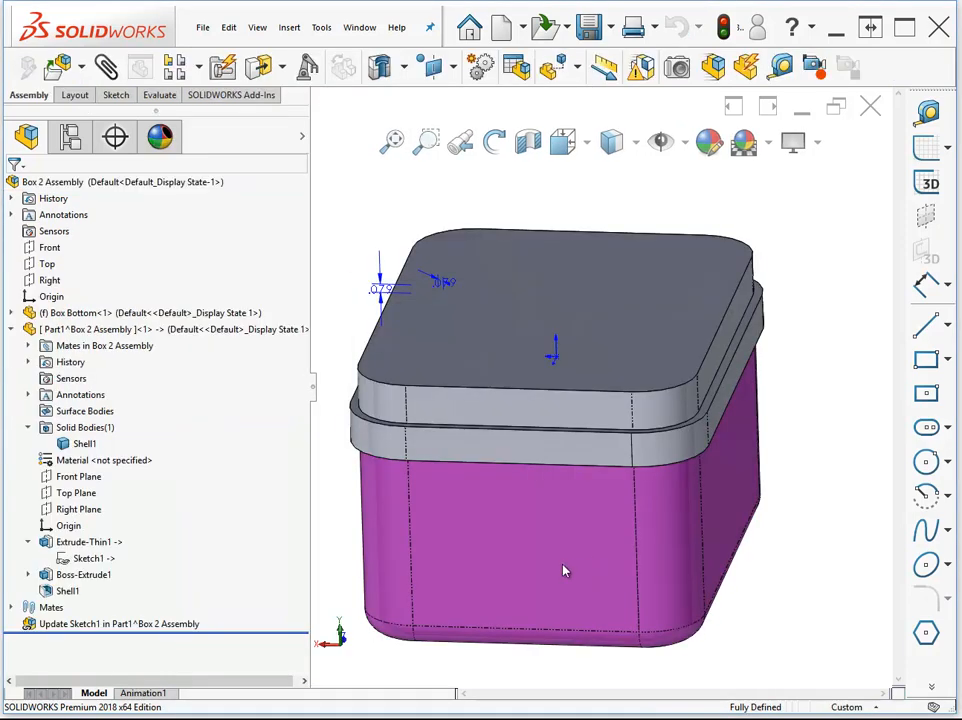
{"action": "middle_click_drag", "start_coordinate": [558, 564], "coordinate": [622, 427]}
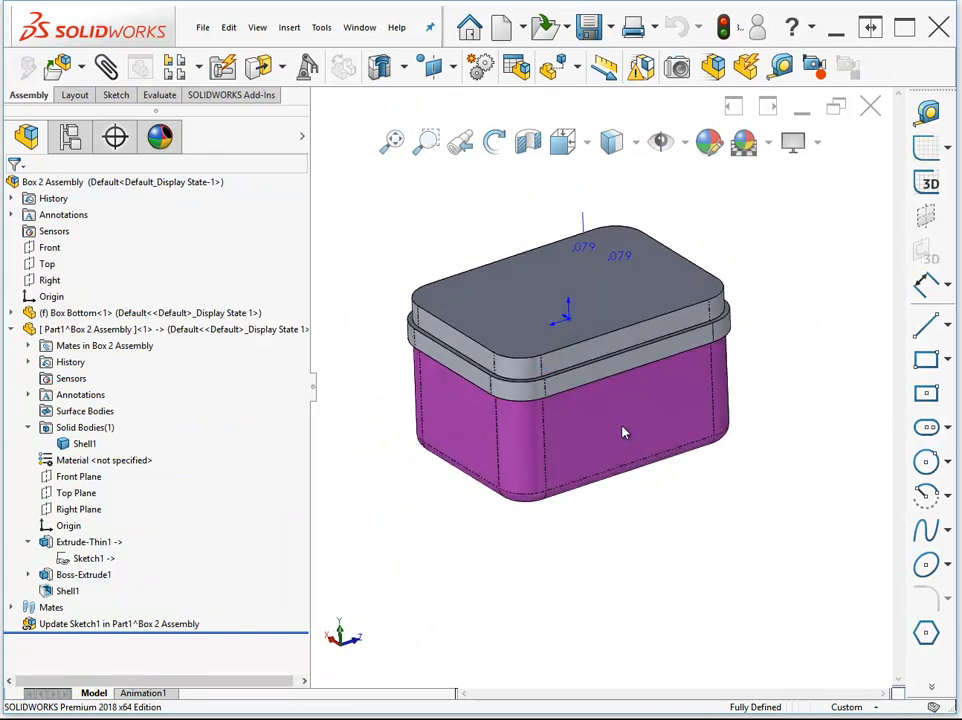
{"action": "left_click", "coordinate": [622, 432]}
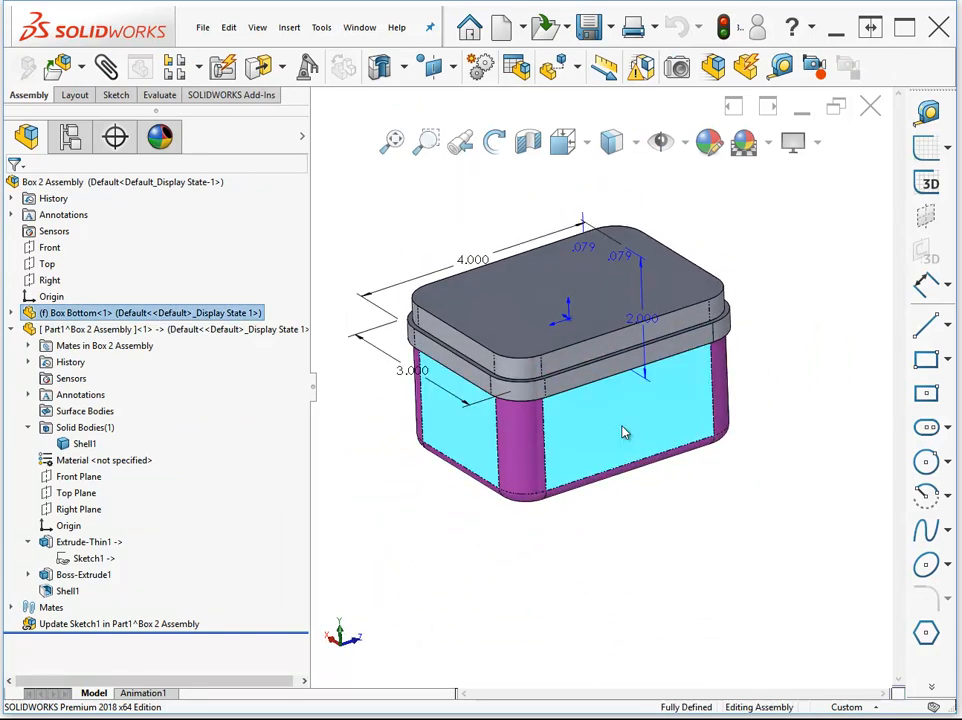
{"action": "middle_click_drag", "start_coordinate": [620, 432], "coordinate": [558, 215]}
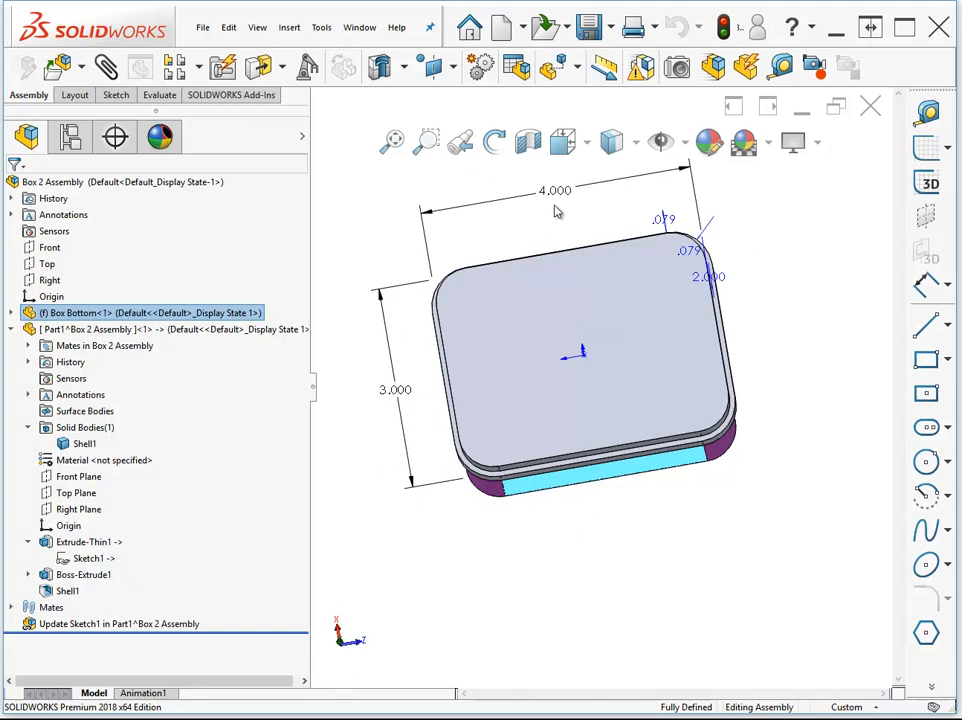
{"action": "double_click", "coordinate": [556, 193]}
{"action": "type", "text": "4.5"}
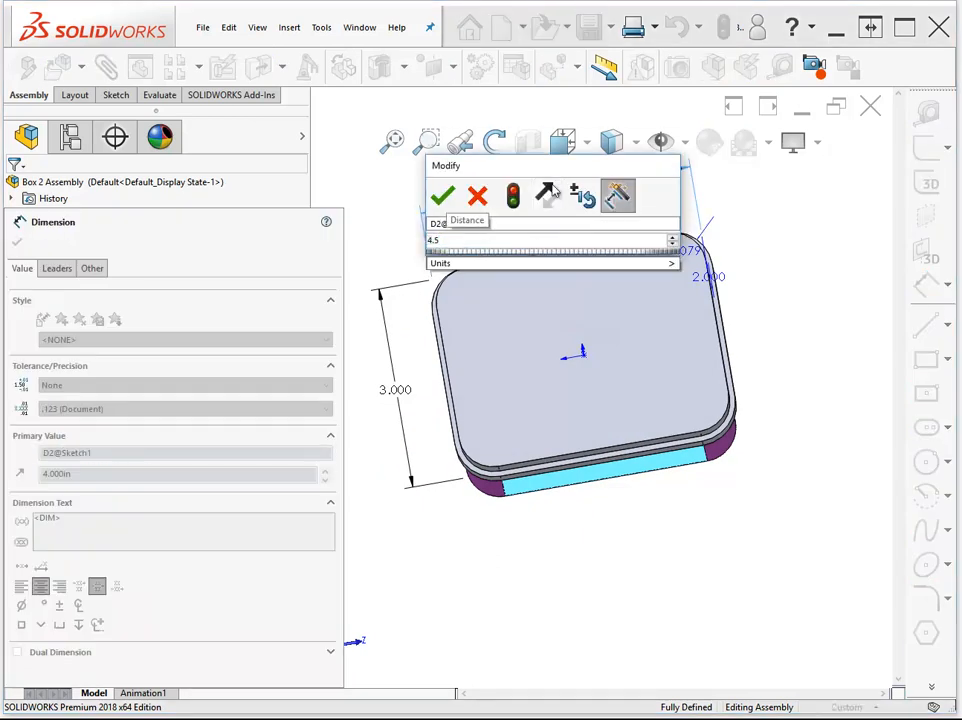
{"action": "left_click", "coordinate": [513, 196]}
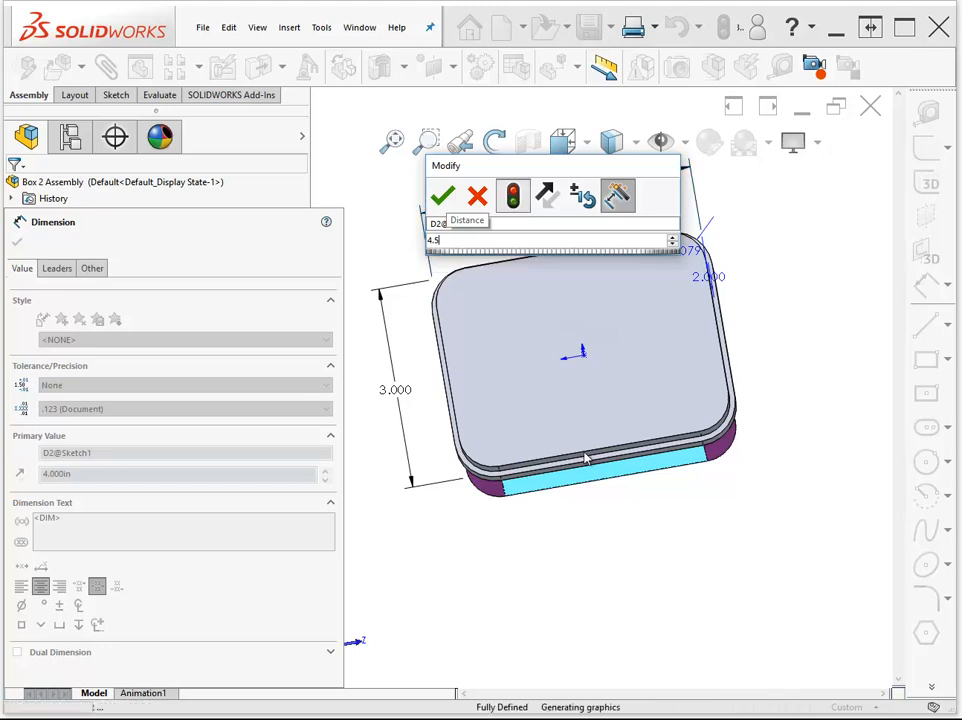
{"action": "middle_click_drag", "start_coordinate": [633, 399], "coordinate": [605, 319]}
{"action": "middle_click_drag", "start_coordinate": [647, 433], "coordinate": [629, 432]}
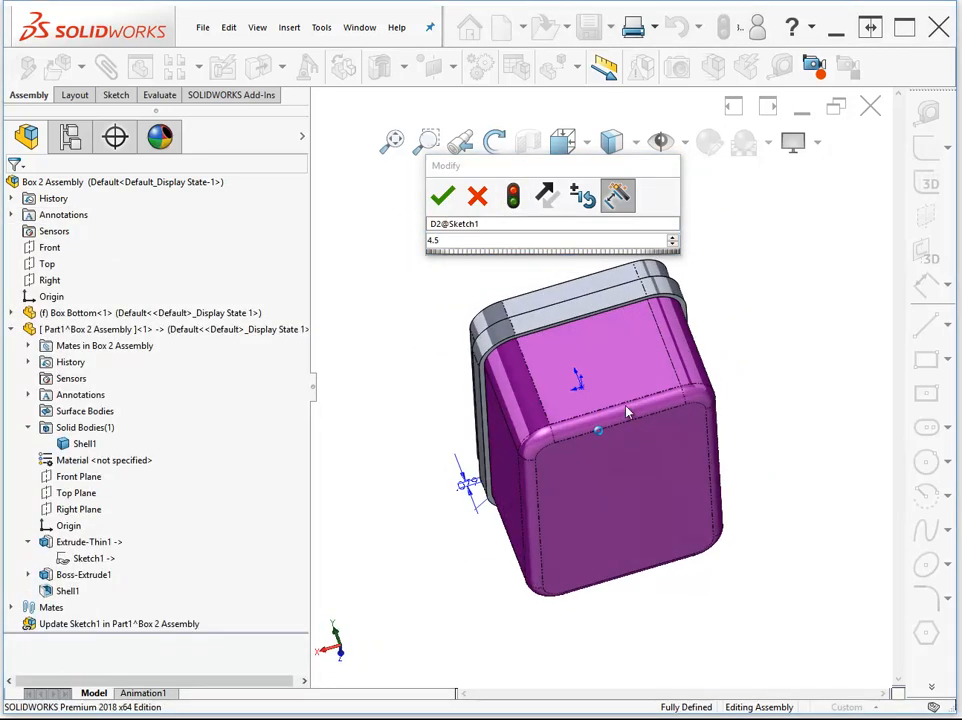
{"action": "left_click", "coordinate": [590, 381]}
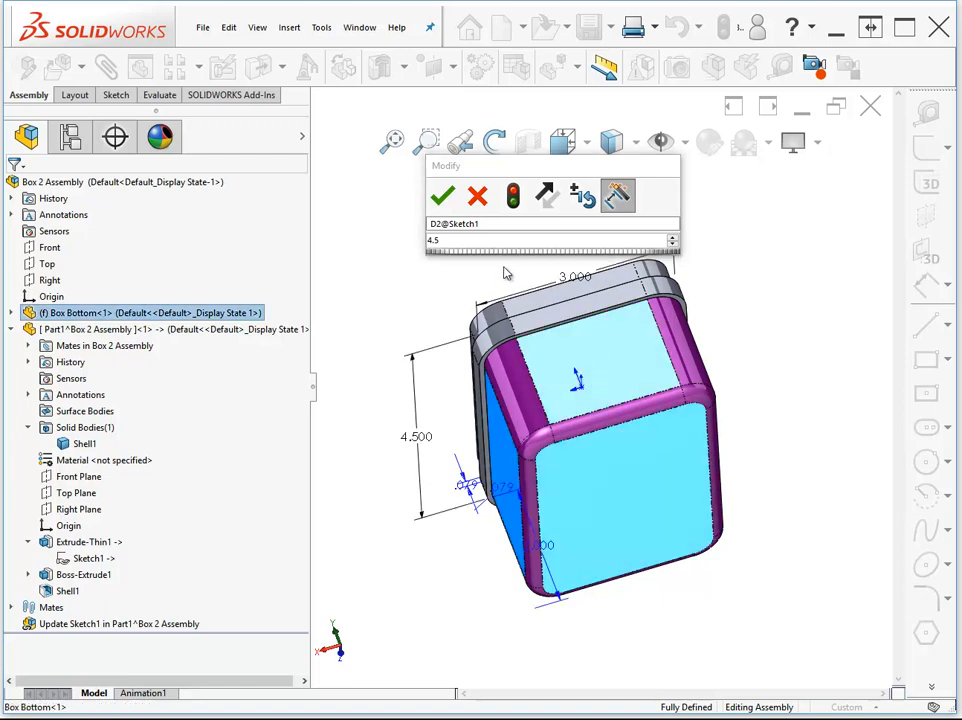
{"action": "left_click", "coordinate": [441, 197]}
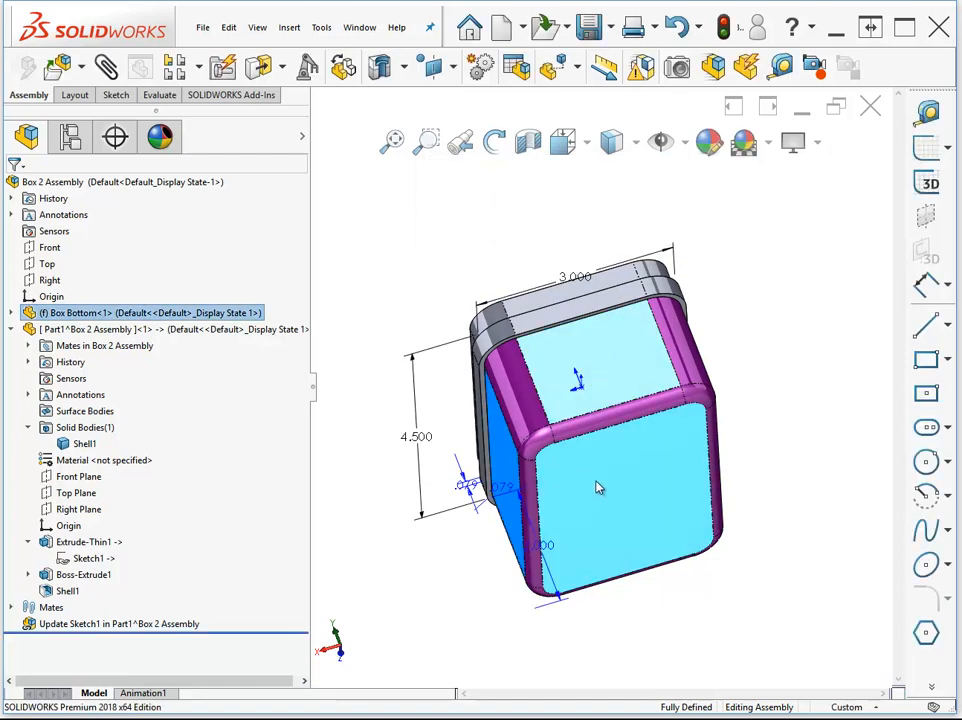
- Set the shorter side of the box bottom to 4 in, rebuild, and inspect the resized box with its lid
{"action": "left_click", "coordinate": [576, 281]}
{"action": "double_click", "coordinate": [576, 281]}
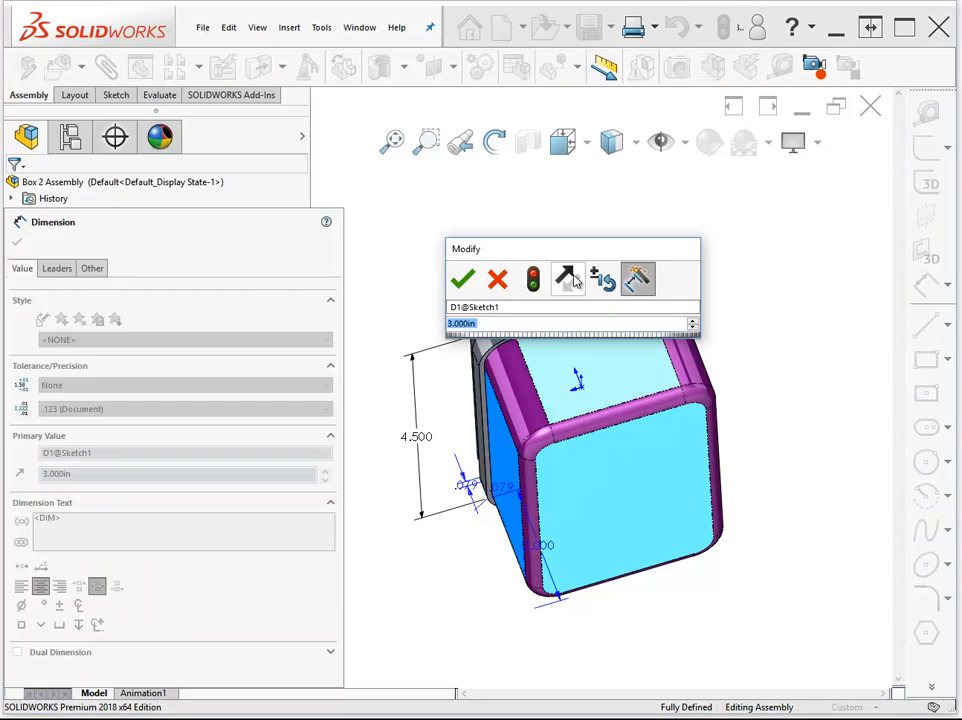
{"action": "type", "text": "4"}
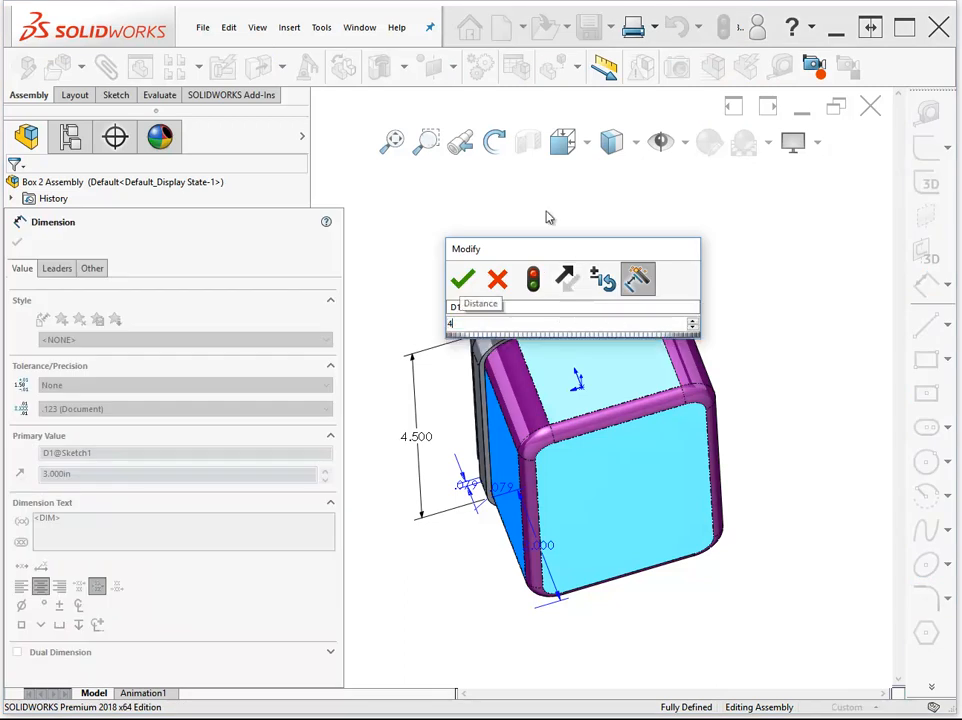
{"action": "left_click_drag", "start_coordinate": [530, 251], "coordinate": [457, 150]}
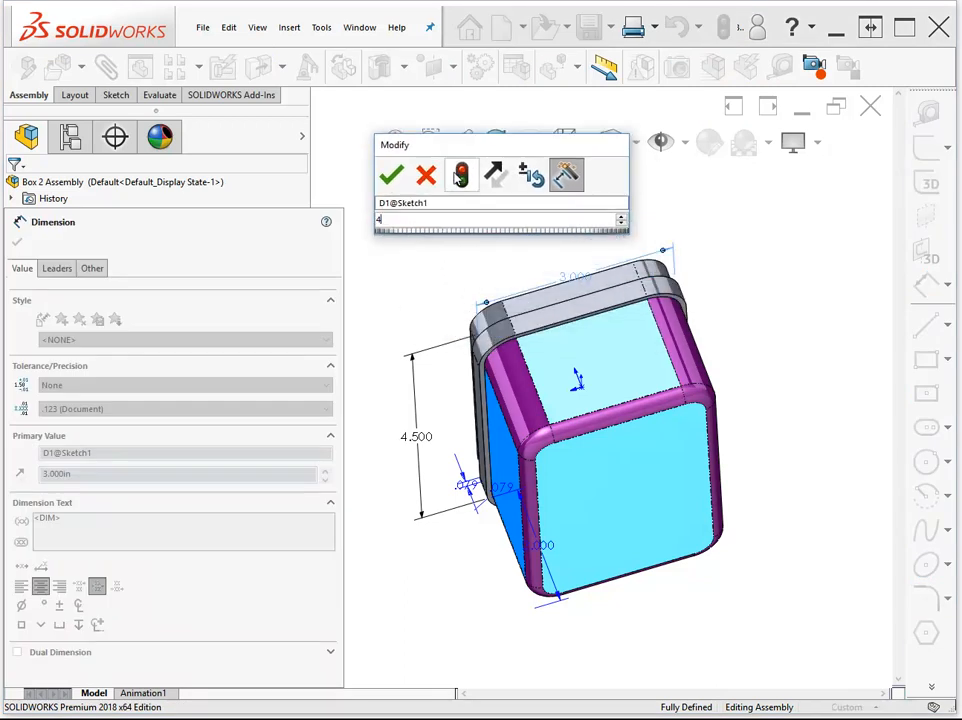
{"action": "left_click", "coordinate": [461, 175]}
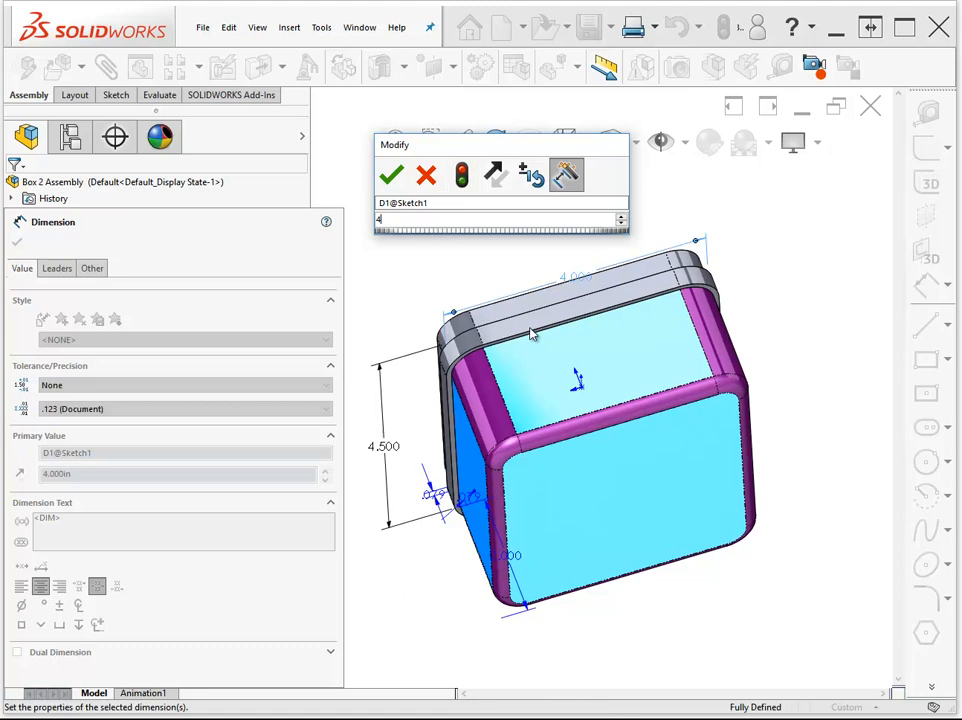
{"action": "left_click", "coordinate": [391, 175]}
{"action": "middle_click_drag", "start_coordinate": [578, 298], "coordinate": [643, 420]}
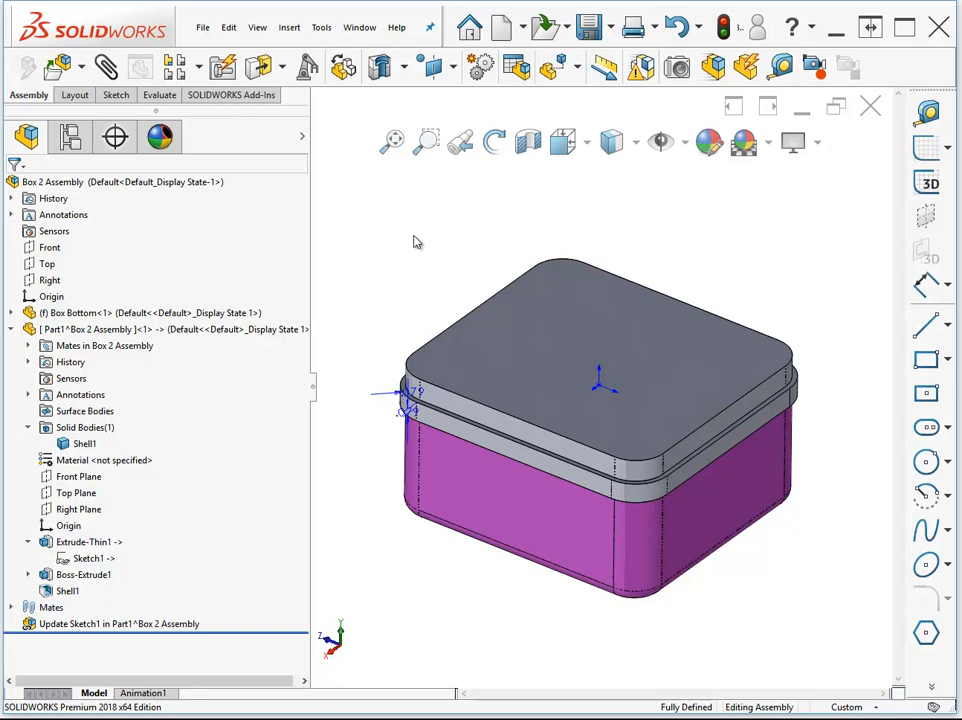
- Make a new assembly from Box 2 Assembly with the Assembly inch template, placing it at the origin in an isometric view
{"action": "left_click", "coordinate": [203, 30]}
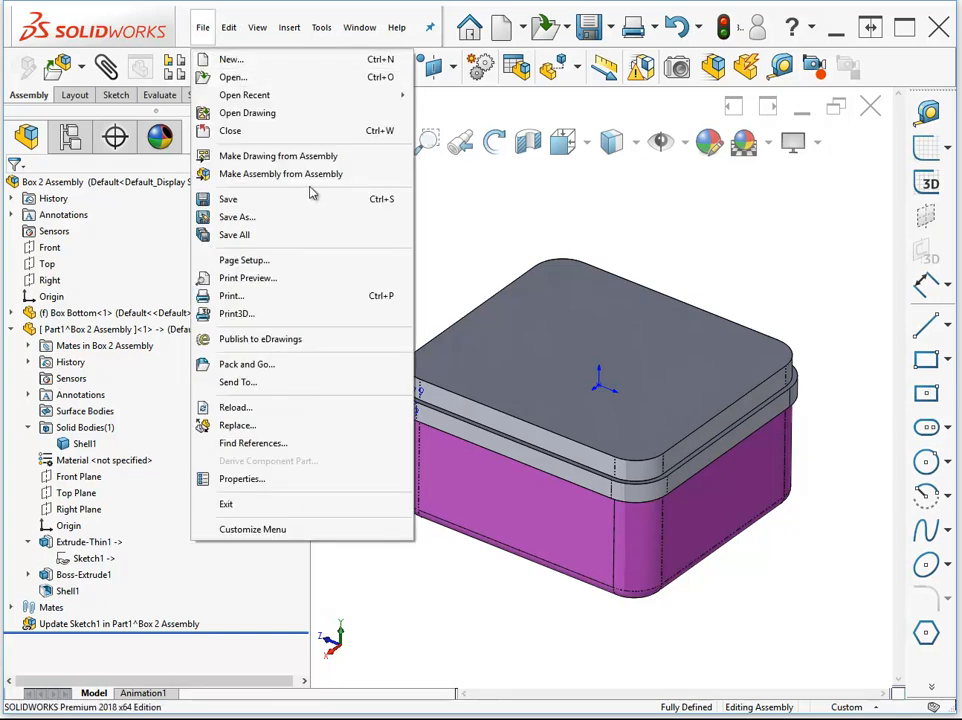
{"action": "left_click", "coordinate": [277, 174]}
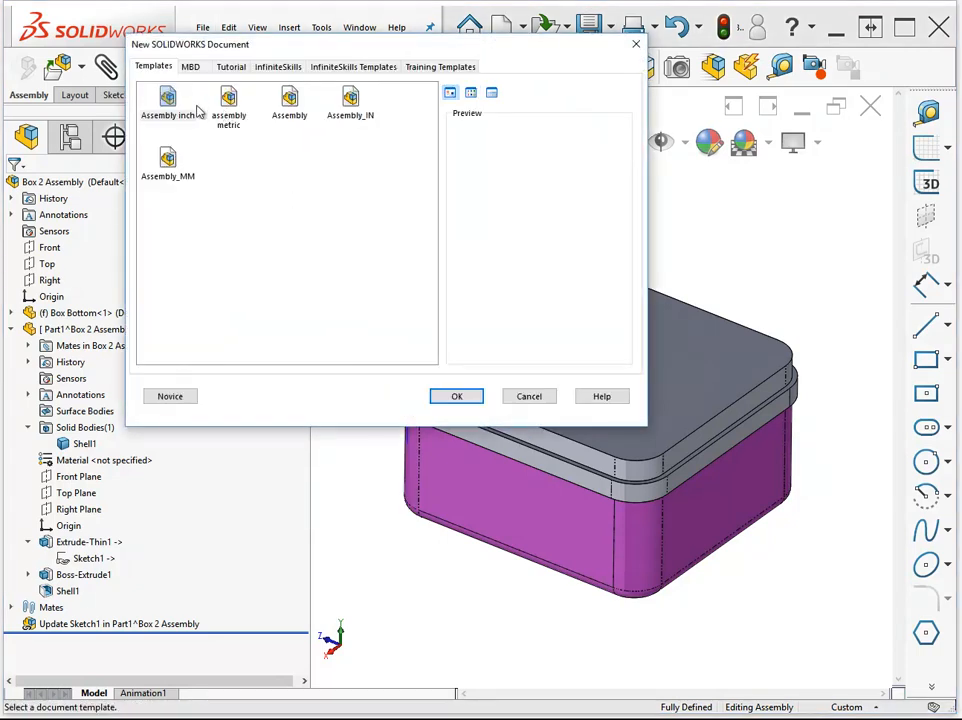
{"action": "double_click", "coordinate": [167, 100]}
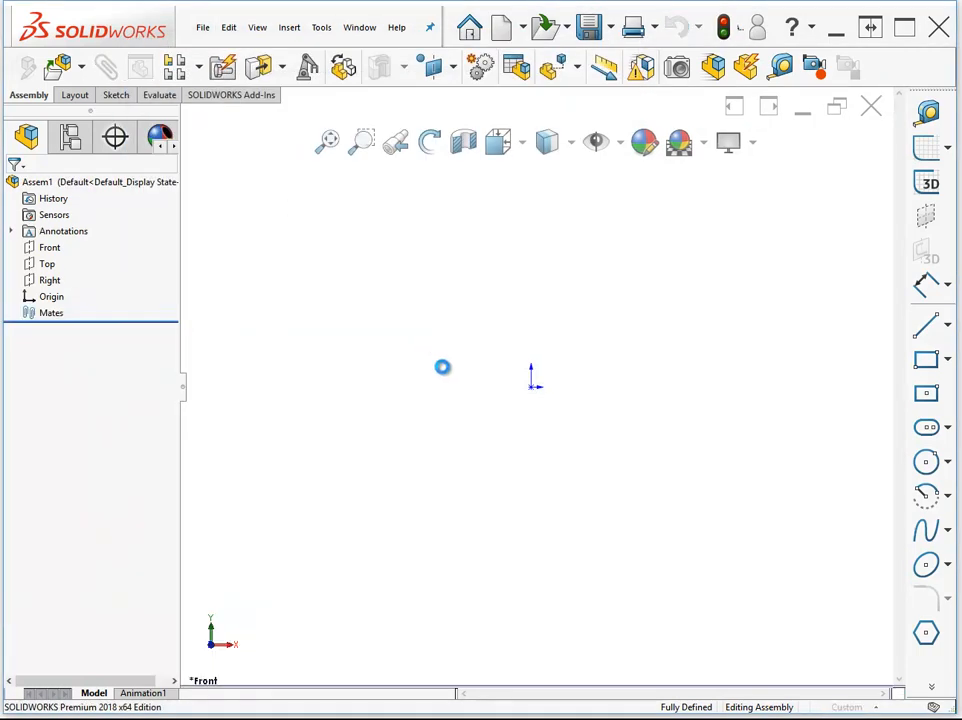
{"action": "left_click", "coordinate": [535, 392]}
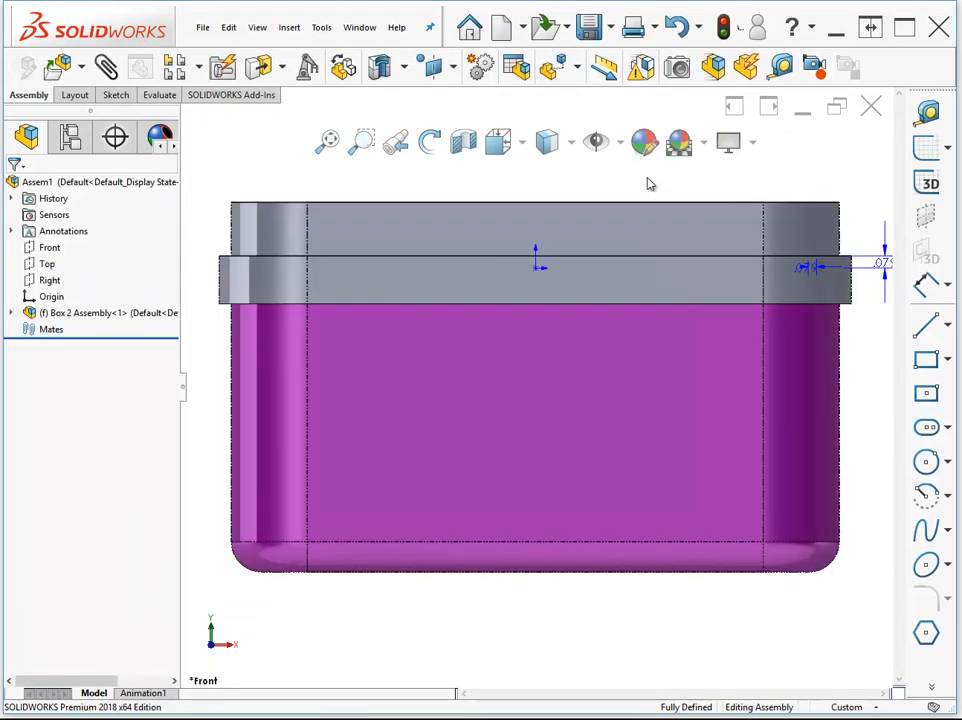
{"action": "key", "text": "ctrl+7"}
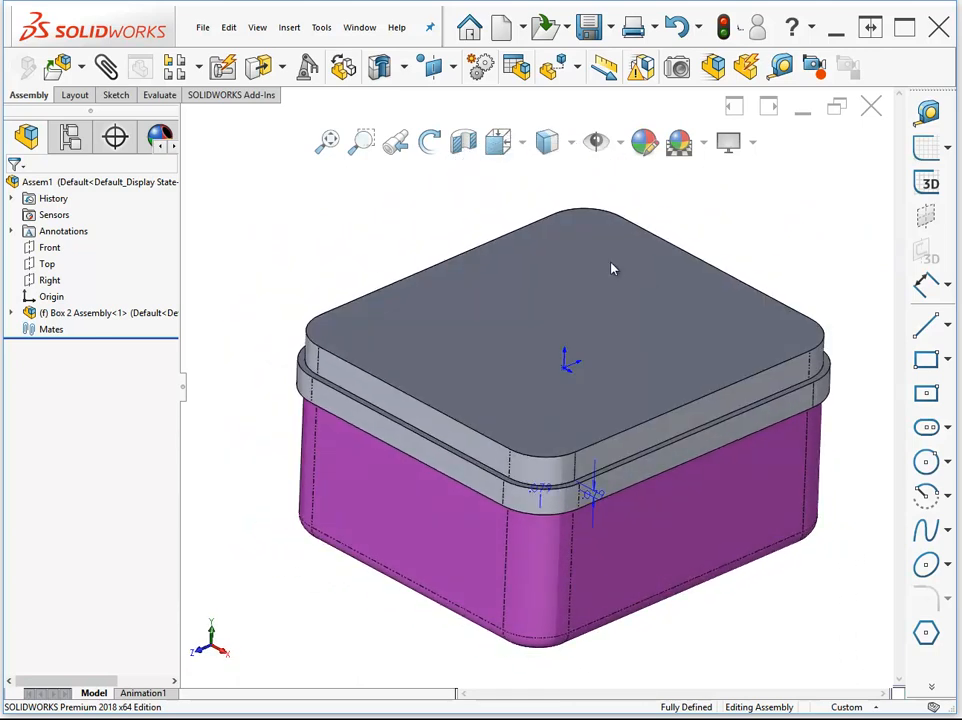
- Insert a new in-context part into the assembly, positioned on the lid's top face
{"action": "left_click", "coordinate": [288, 27]}
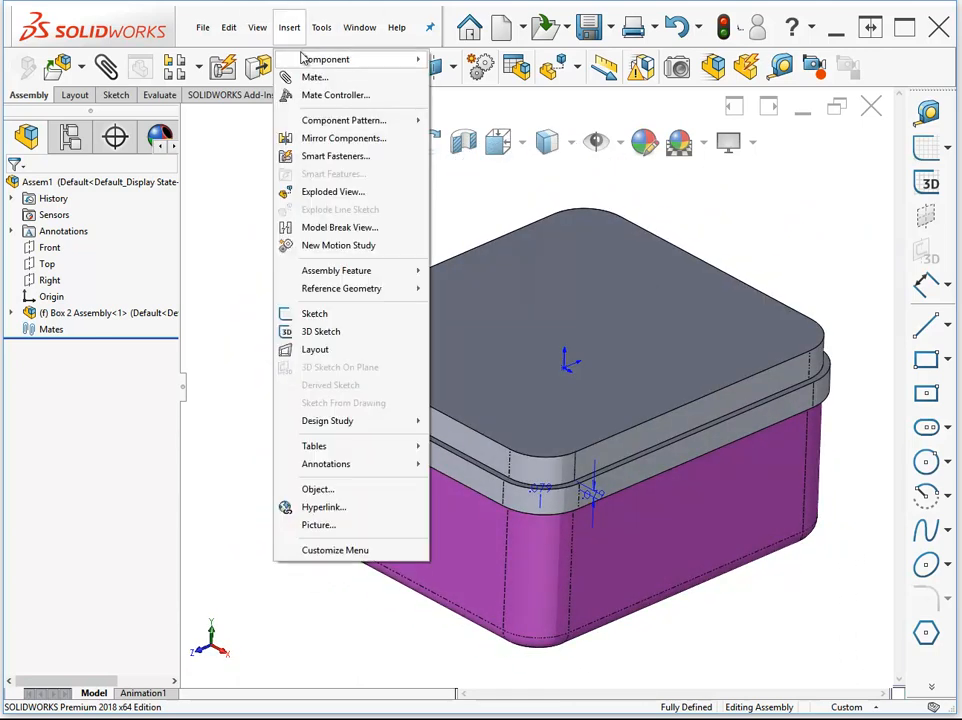
{"action": "mouse_move", "coordinate": [420, 60]}
{"action": "left_click", "coordinate": [473, 77]}
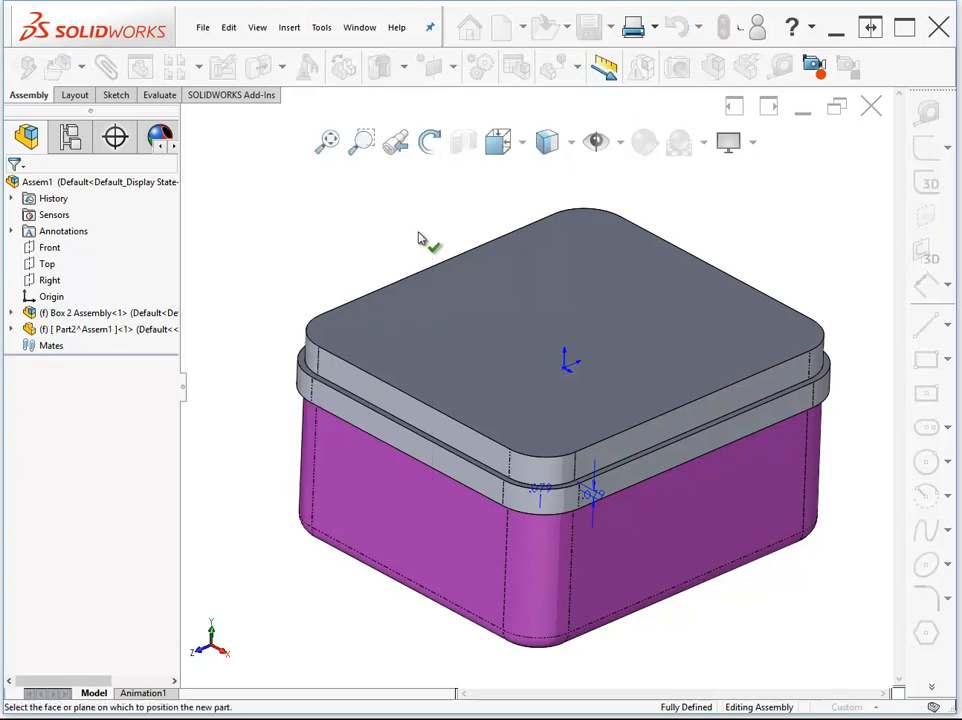
{"action": "left_click", "coordinate": [517, 326]}
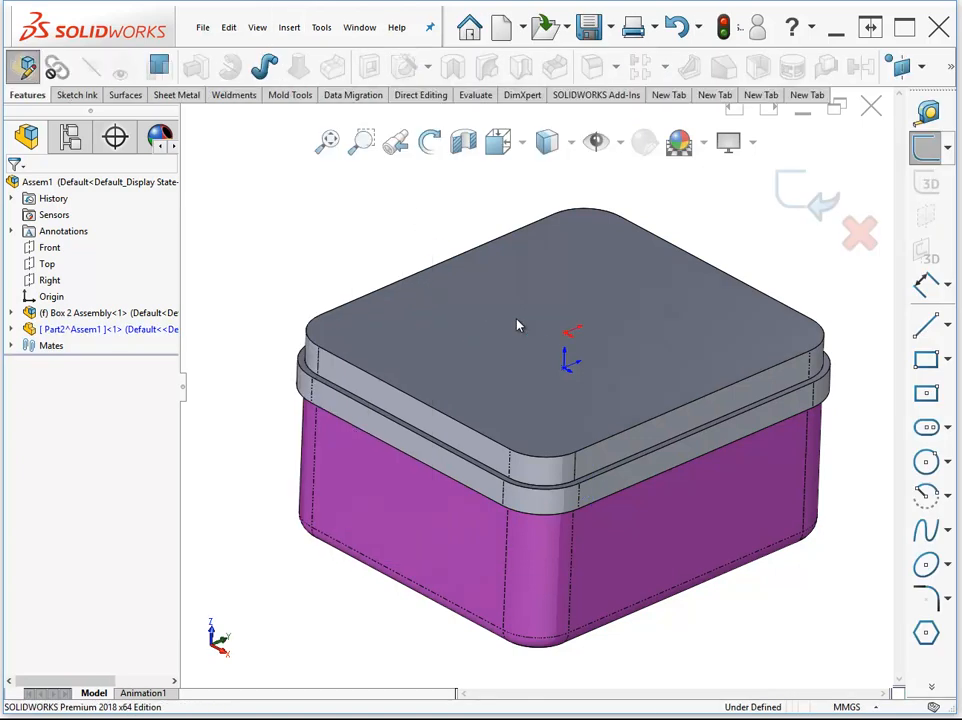
- Offset the outline of the lid's top face inward by 6.08 mm in the new part's sketch
{"action": "left_click", "coordinate": [720, 327]}
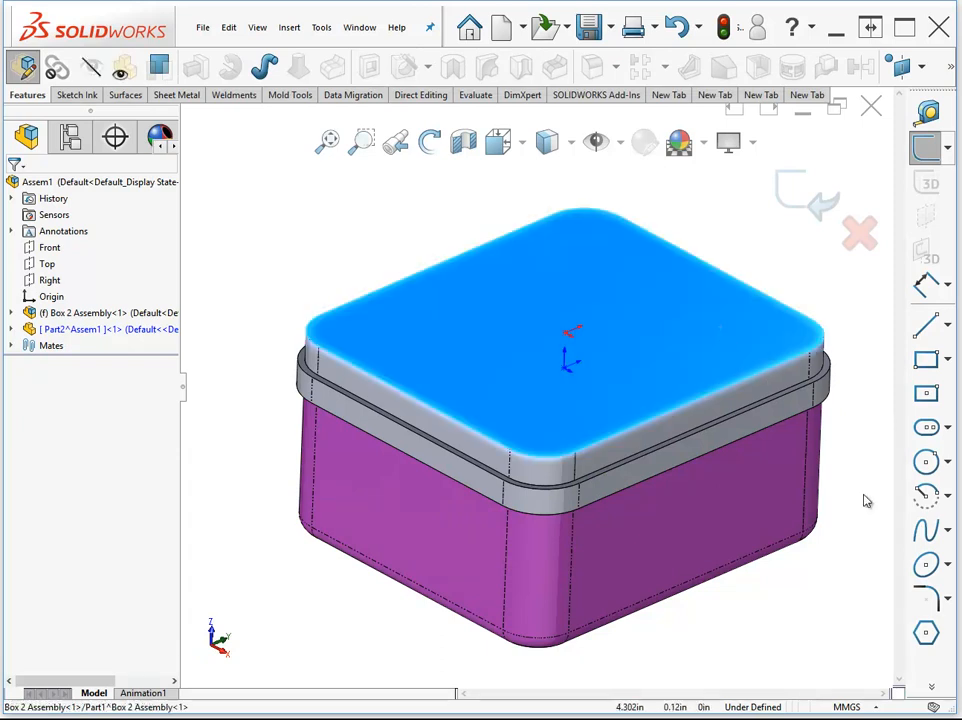
{"action": "left_click", "coordinate": [930, 686]}
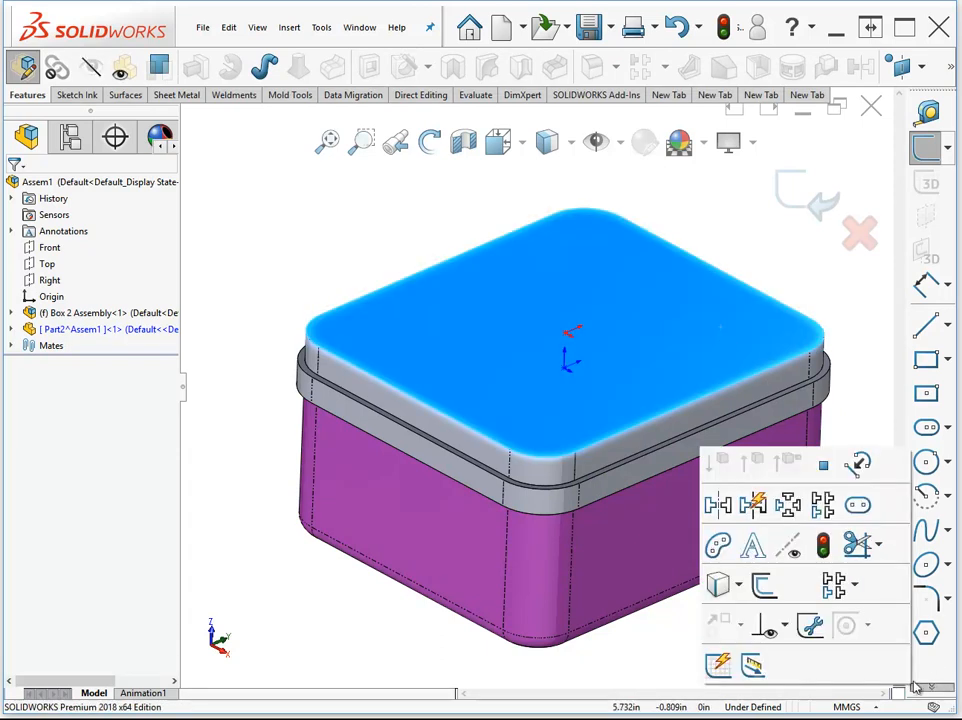
{"action": "left_click", "coordinate": [766, 587]}
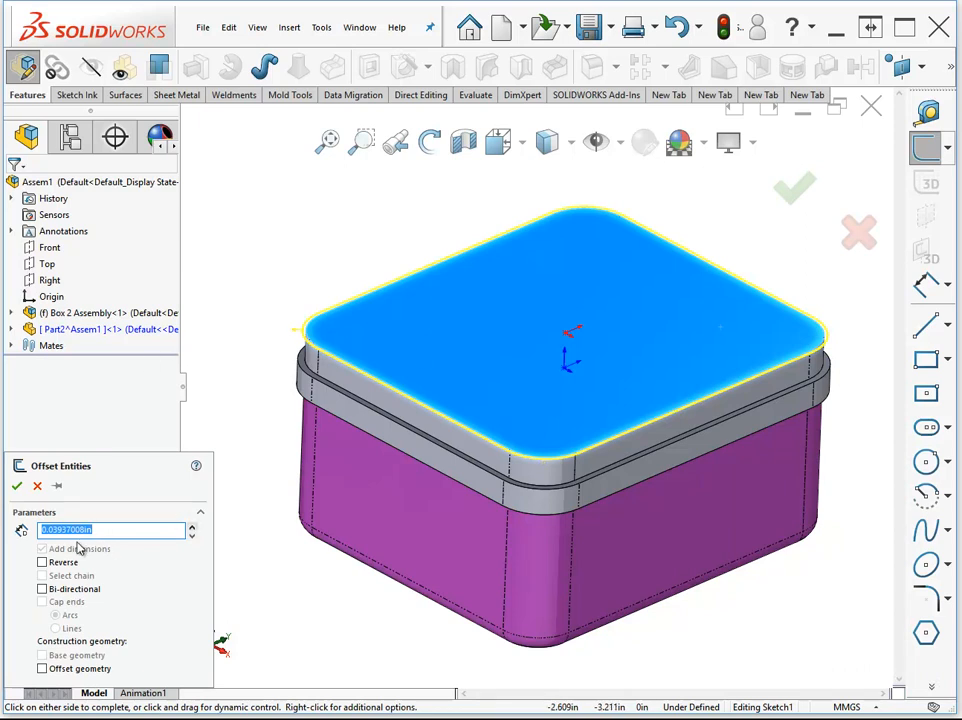
{"action": "left_click", "coordinate": [60, 566]}
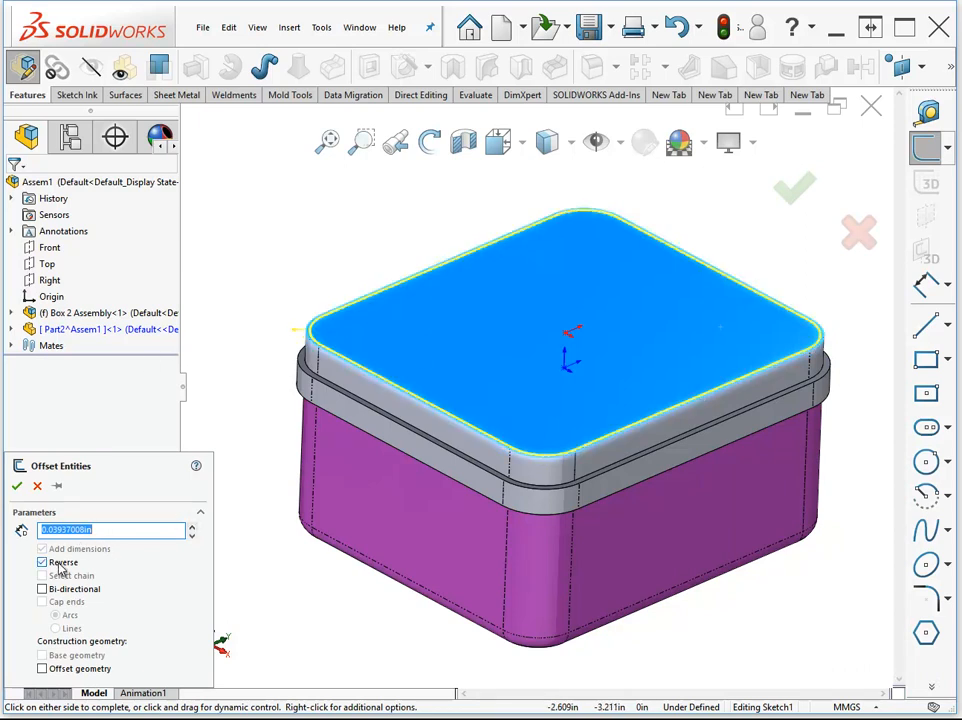
{"action": "left_click", "coordinate": [190, 529]}
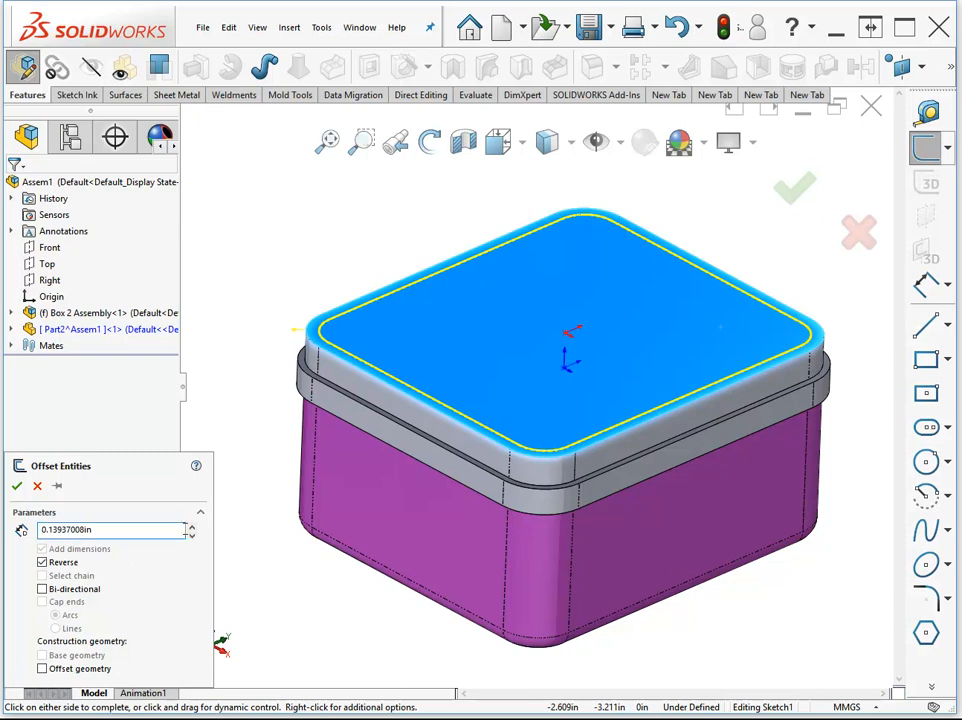
{"action": "left_click", "coordinate": [191, 527]}
{"action": "left_click", "coordinate": [17, 486]}
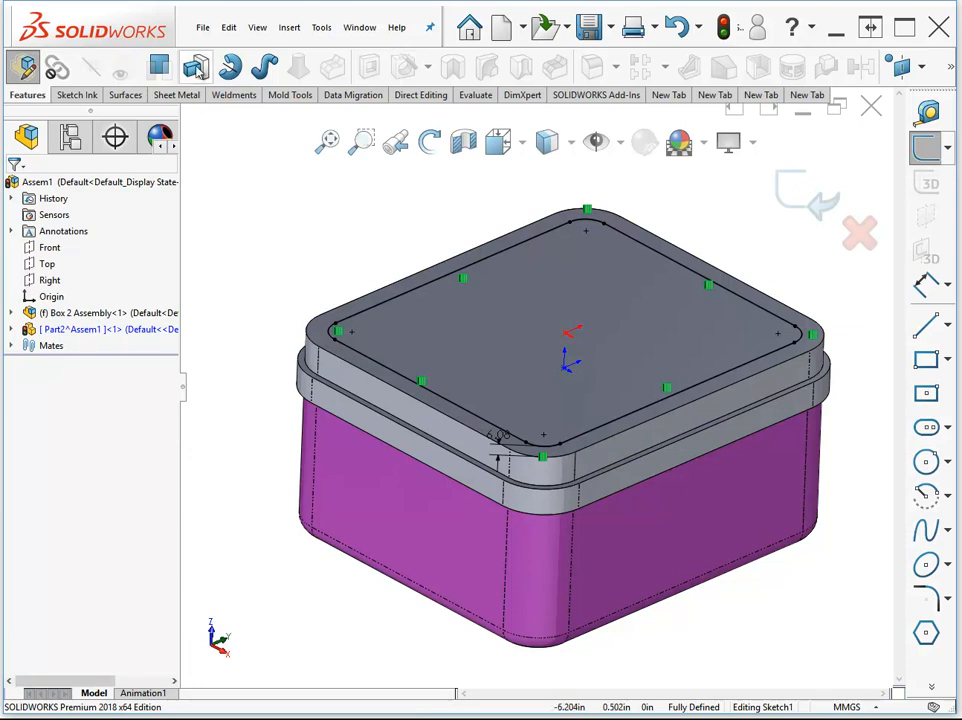
- Extrude the offset profile upward from the lid's top face as a solid block
{"action": "left_click", "coordinate": [195, 66]}
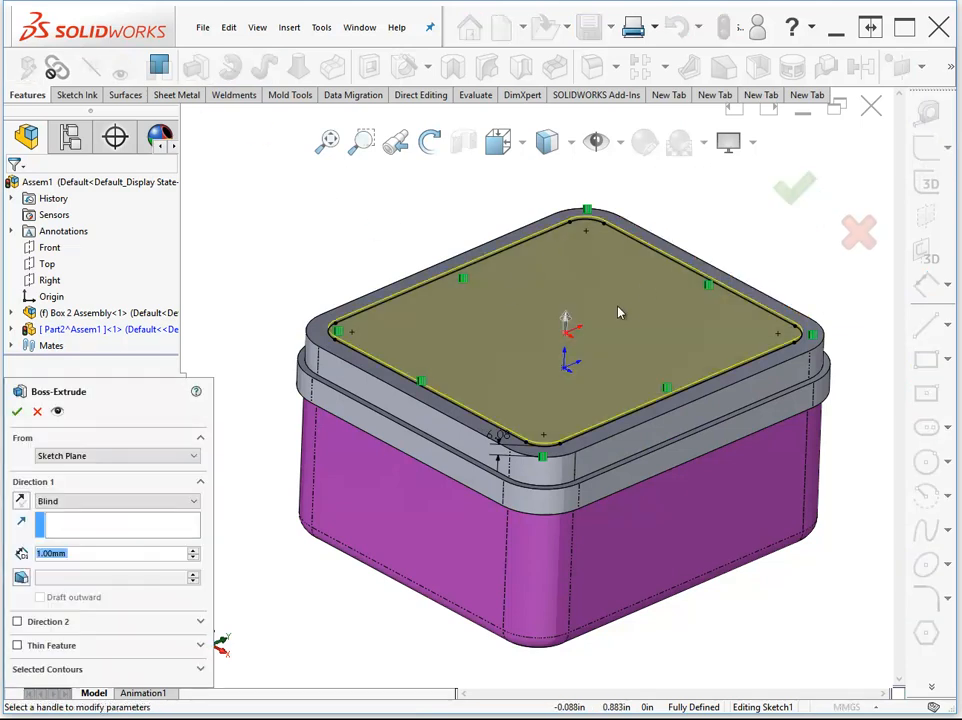
{"action": "left_click_drag", "start_coordinate": [566, 318], "coordinate": [571, 272]}
{"action": "right_click", "coordinate": [576, 276]}
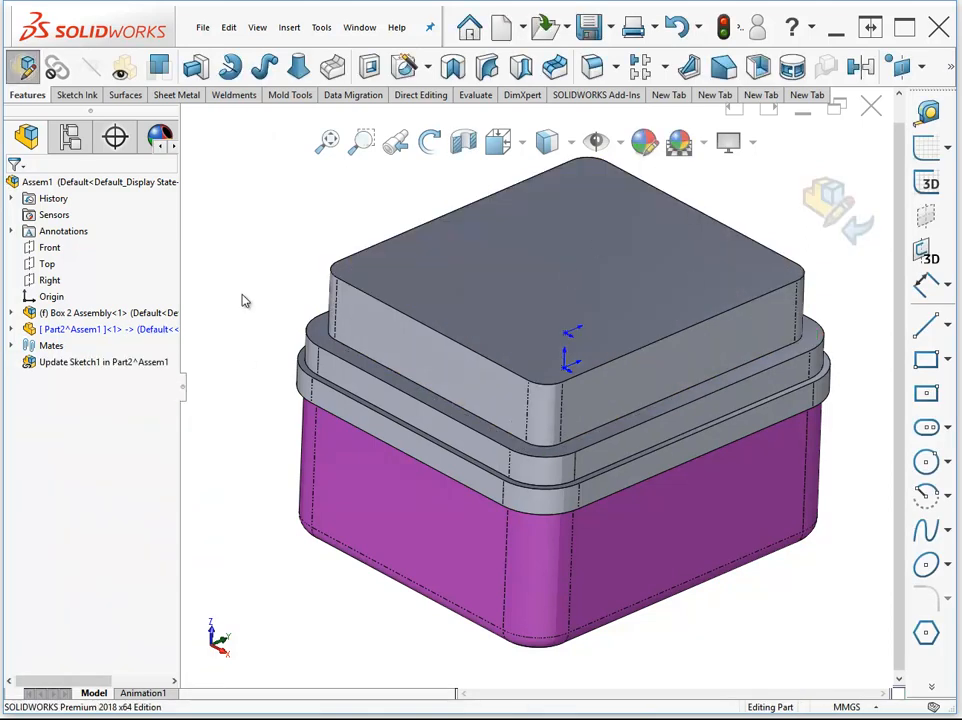
- Examine the references of the new in-context part and expand Box 2 Assembly to show its components and update holder
{"action": "left_click", "coordinate": [71, 334]}
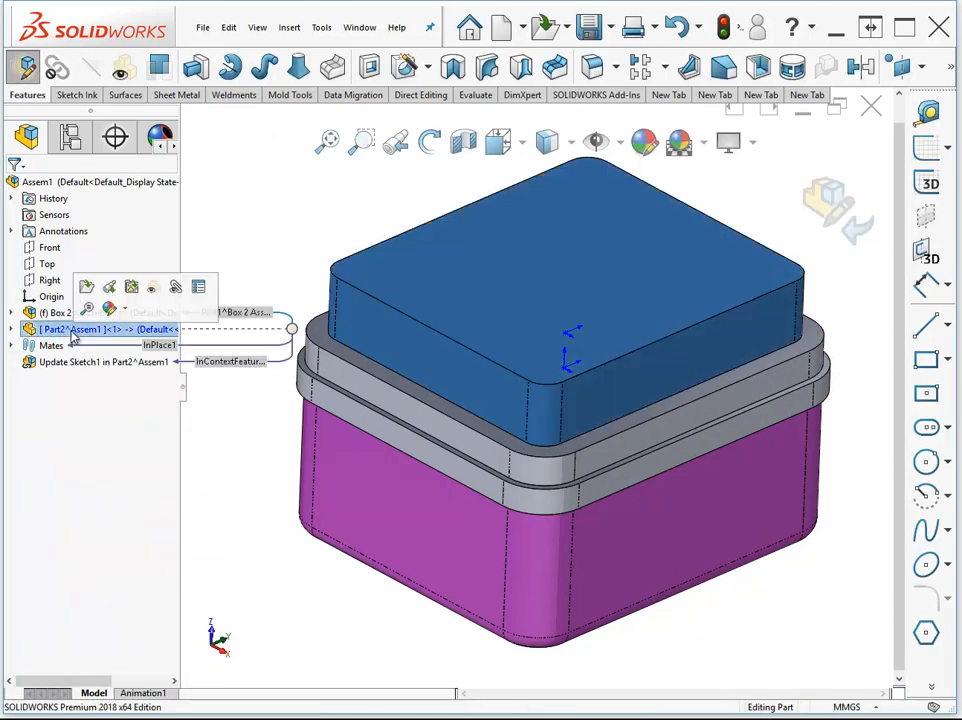
{"action": "left_click", "coordinate": [288, 234]}
{"action": "left_click", "coordinate": [12, 313]}
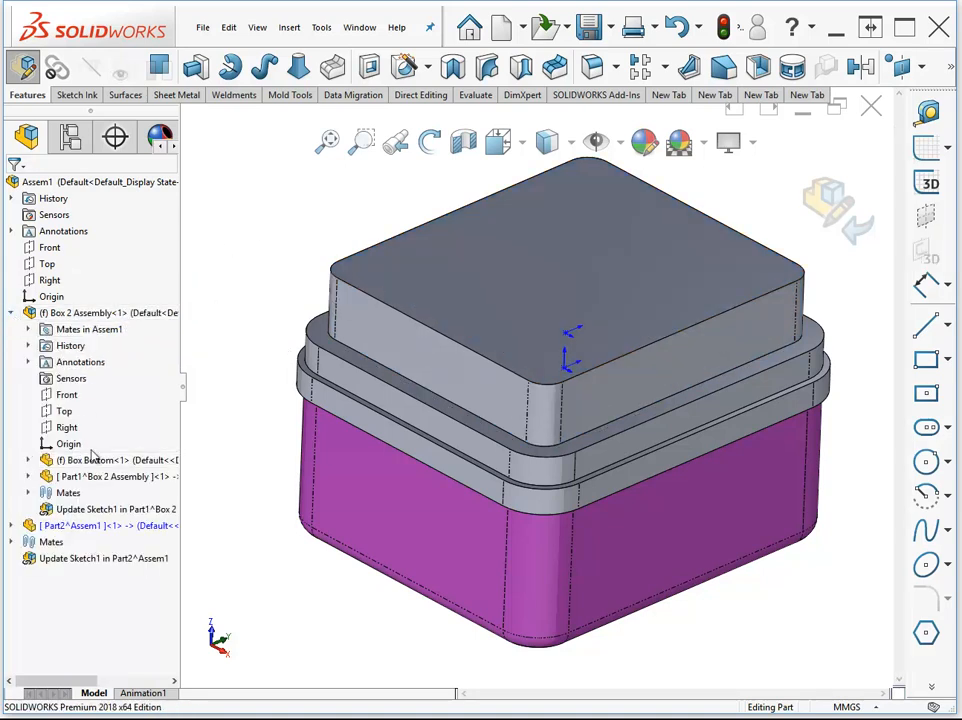
- Examine the references of Box 2 Assembly, the box bottom, the lid and the new block part, and return to editing the top-level assembly
{"action": "left_click", "coordinate": [103, 314]}
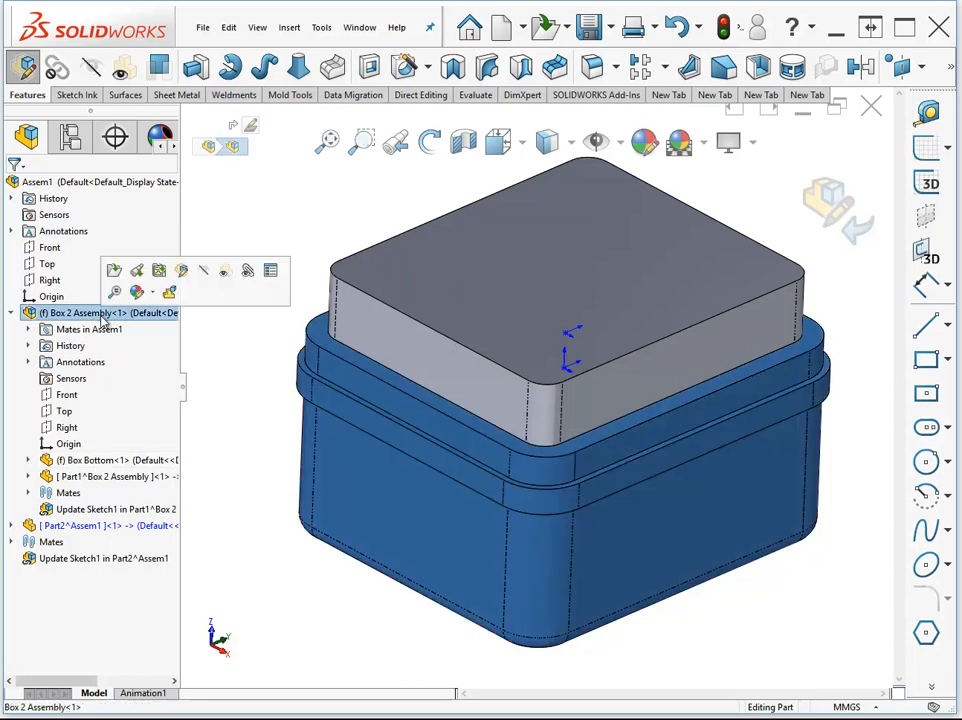
{"action": "left_click", "coordinate": [90, 462]}
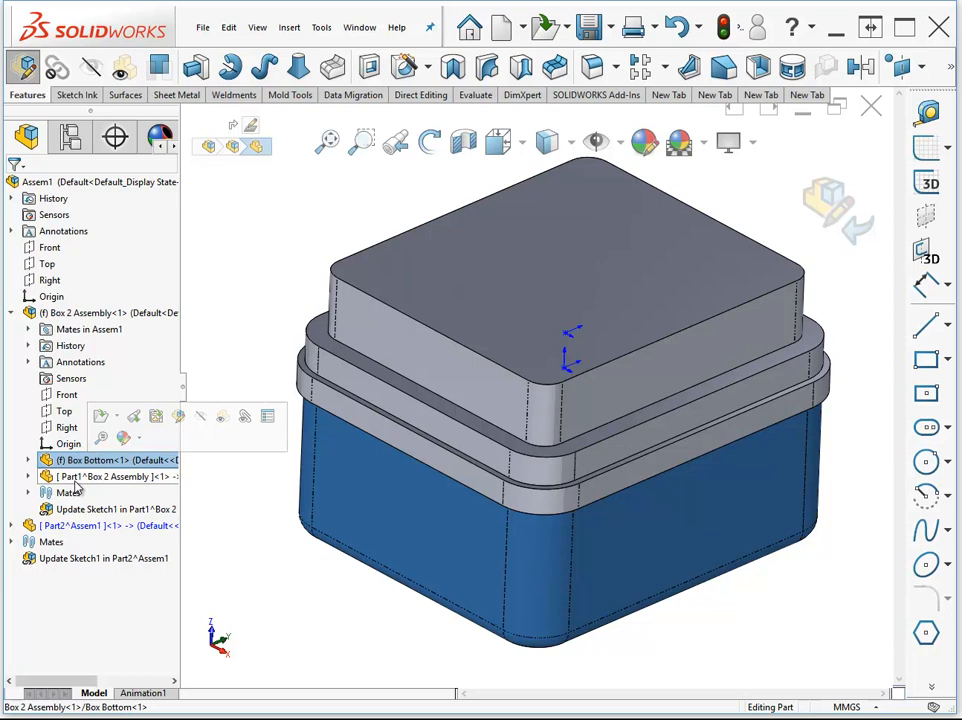
{"action": "left_click", "coordinate": [75, 479]}
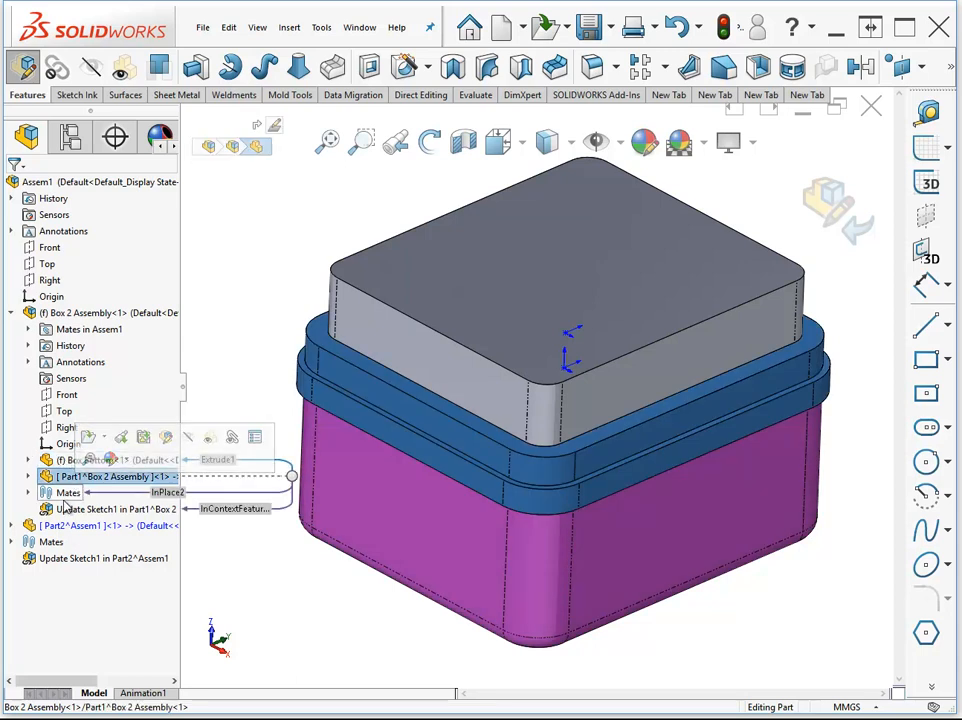
{"action": "left_click", "coordinate": [72, 528]}
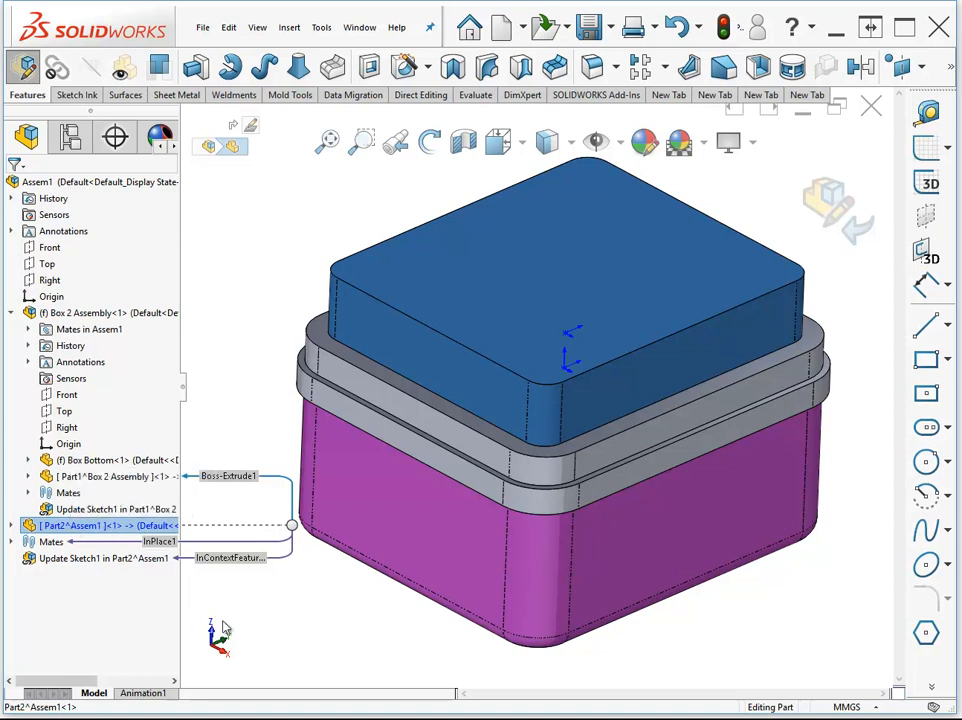
{"action": "left_click", "coordinate": [277, 632]}
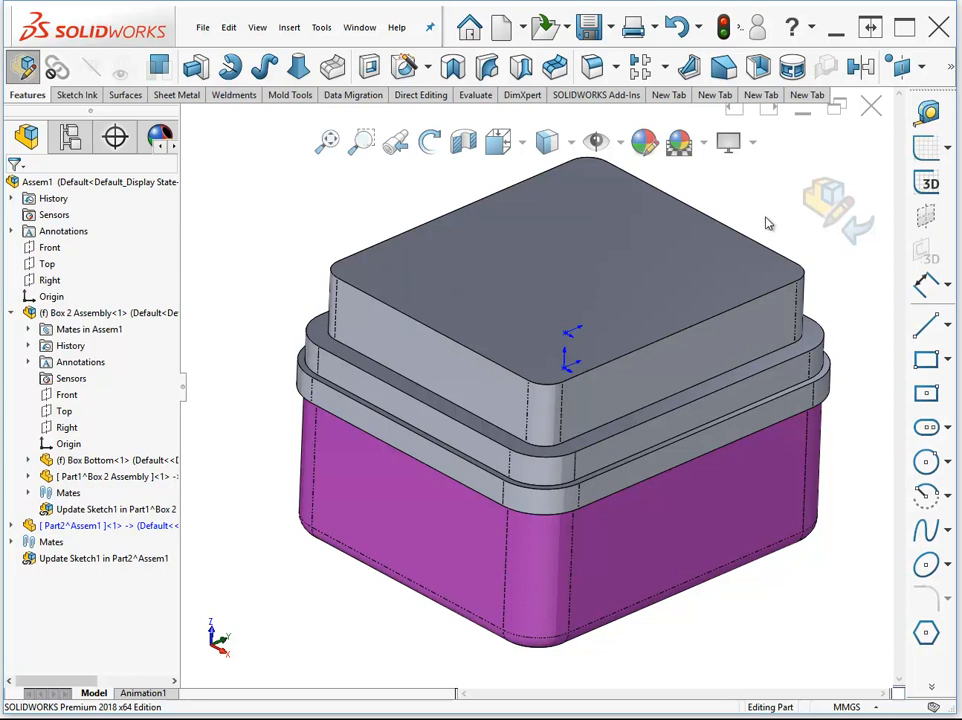
{"action": "left_click", "coordinate": [834, 207]}
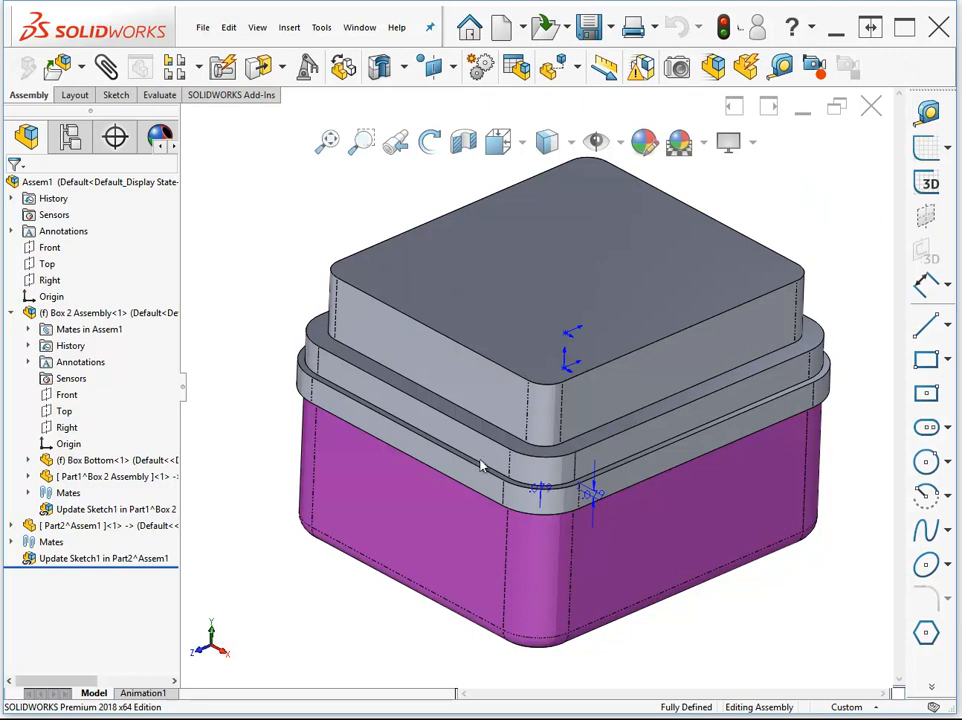
- Open the lid part in its own window and review it, Box 2 Assembly and Assem1 among the open documents
{"action": "left_click", "coordinate": [446, 446]}
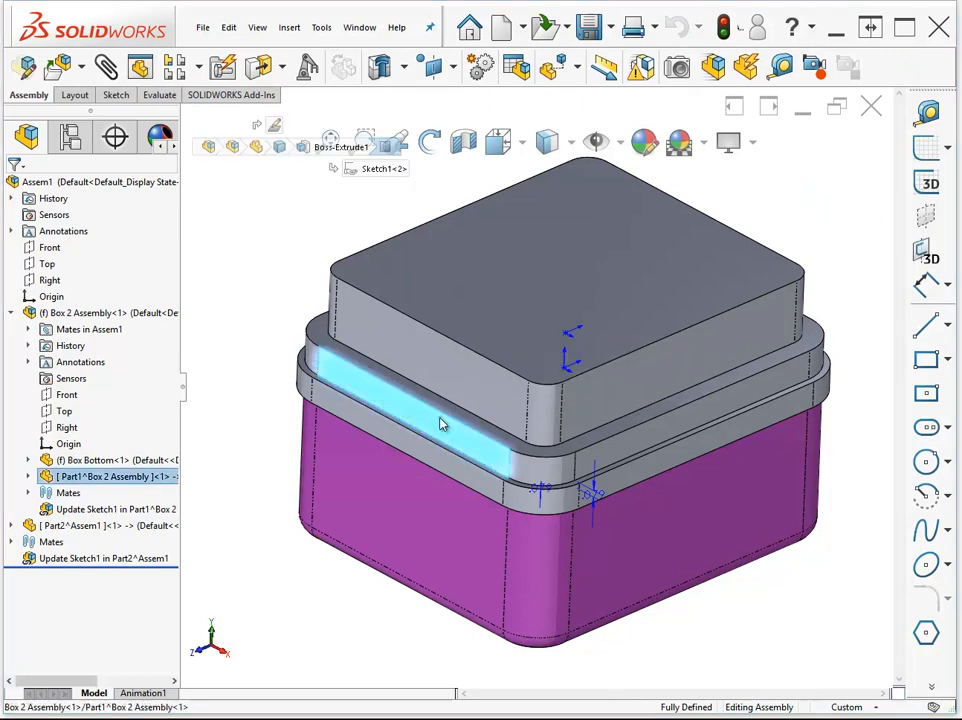
{"action": "left_click", "coordinate": [483, 329]}
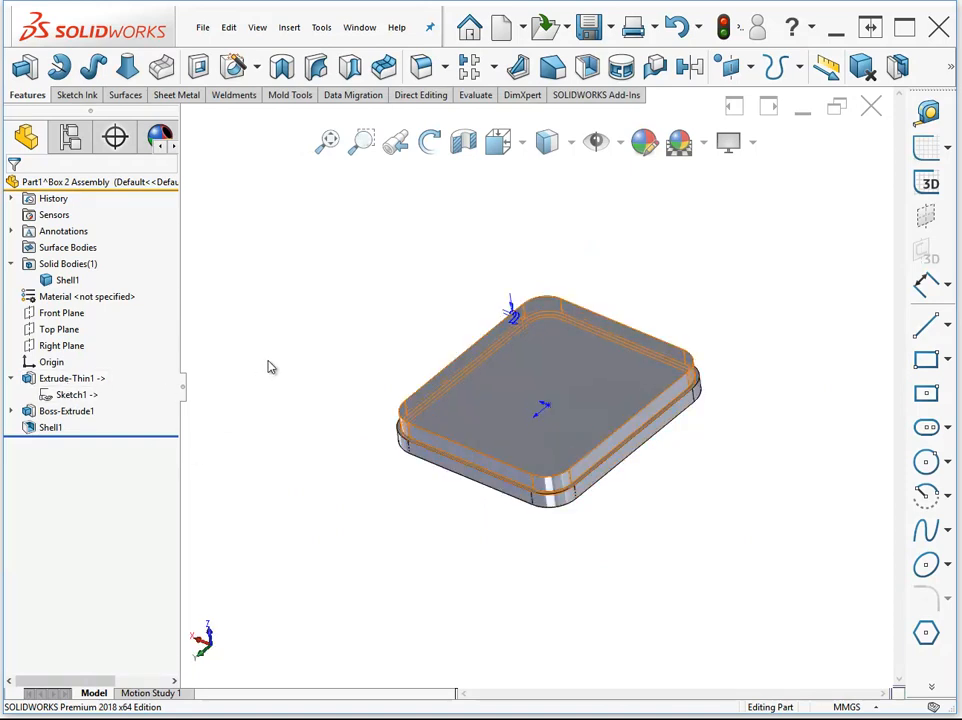
{"action": "key", "text": "ctrl+Tab"}
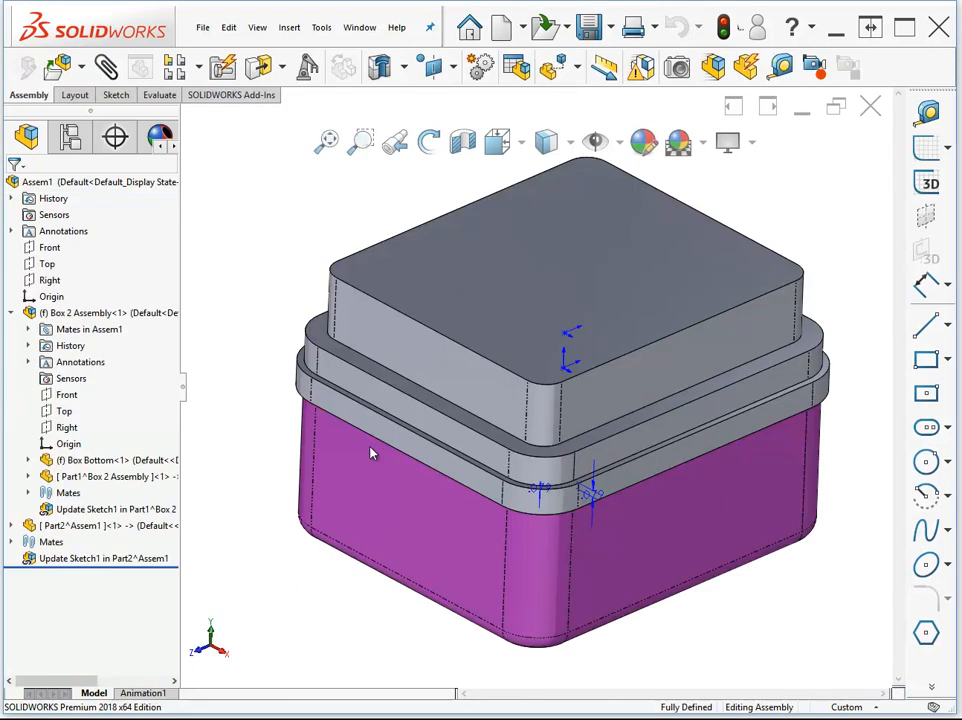
{"action": "left_click", "coordinate": [401, 516]}
{"action": "left_click", "coordinate": [269, 319]}
{"action": "key", "text": "ctrl+Tab"}
{"action": "key", "text": "ctrl+Tab"}
{"action": "key", "text": "ctrl+Tab"}
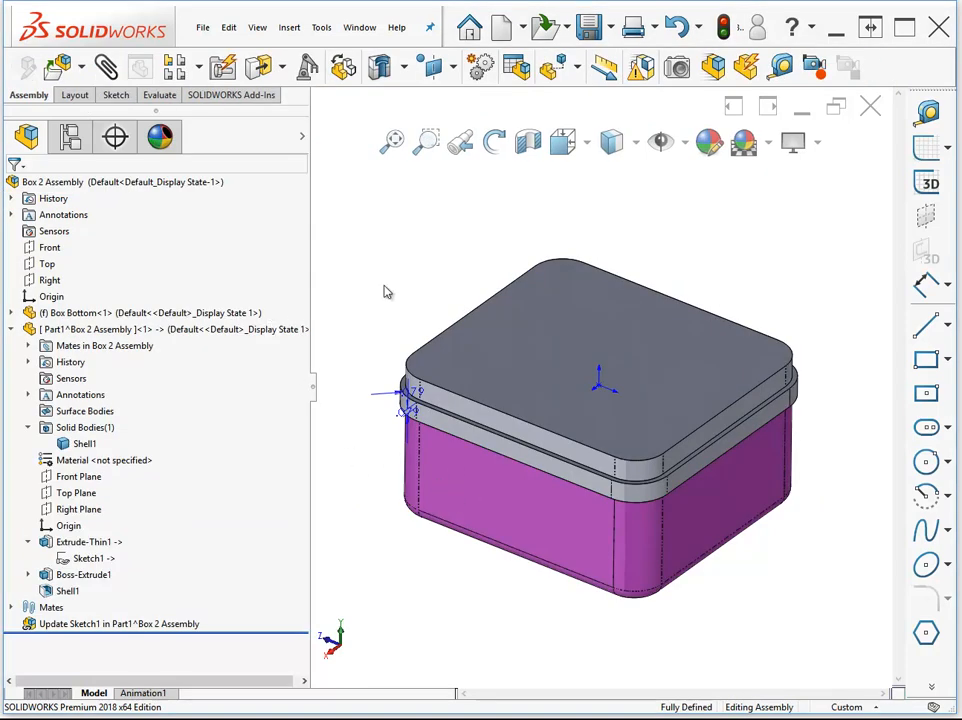
{"action": "key", "text": "ctrl+Tab"}
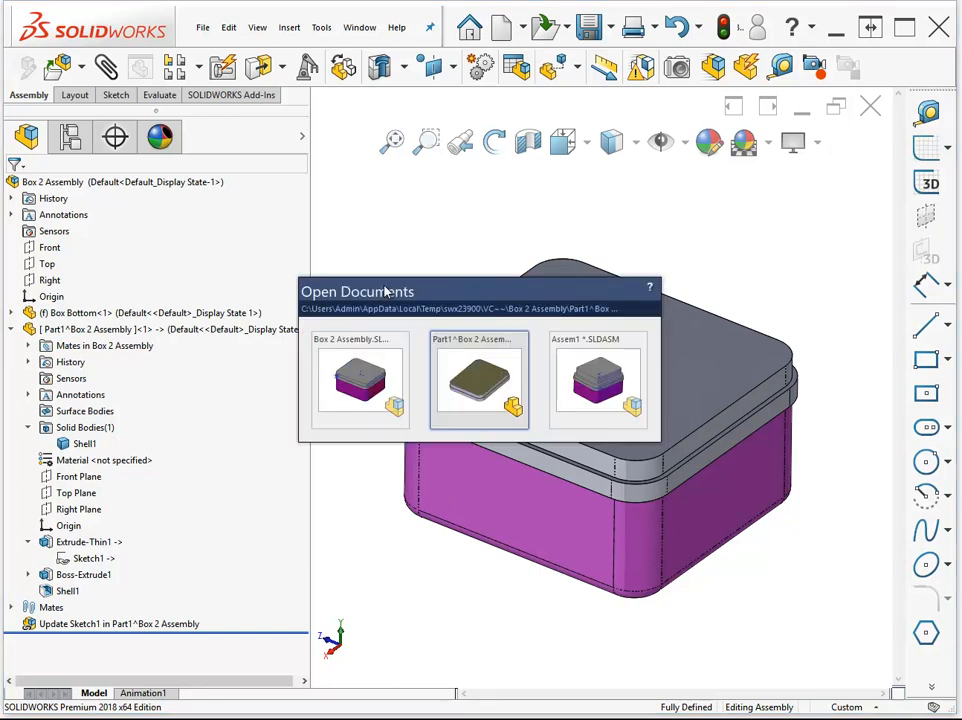
{"action": "key", "text": "ctrl+Tab"}
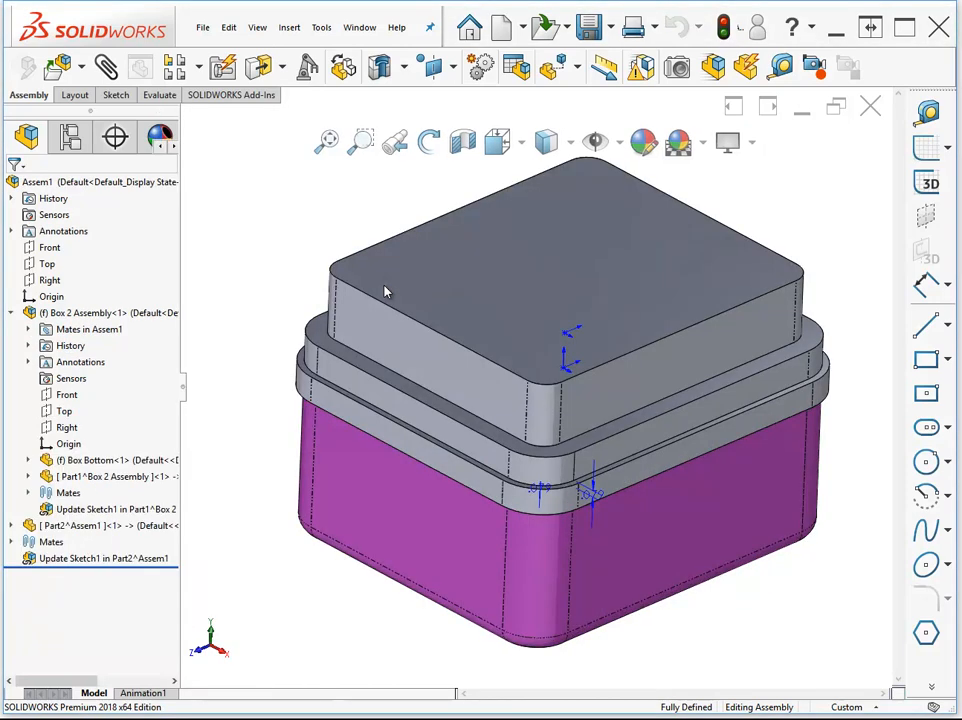
- Inspect the references of the block part Part2^Assem1 and select the lid beneath it for comparison
{"action": "left_click", "coordinate": [80, 525]}
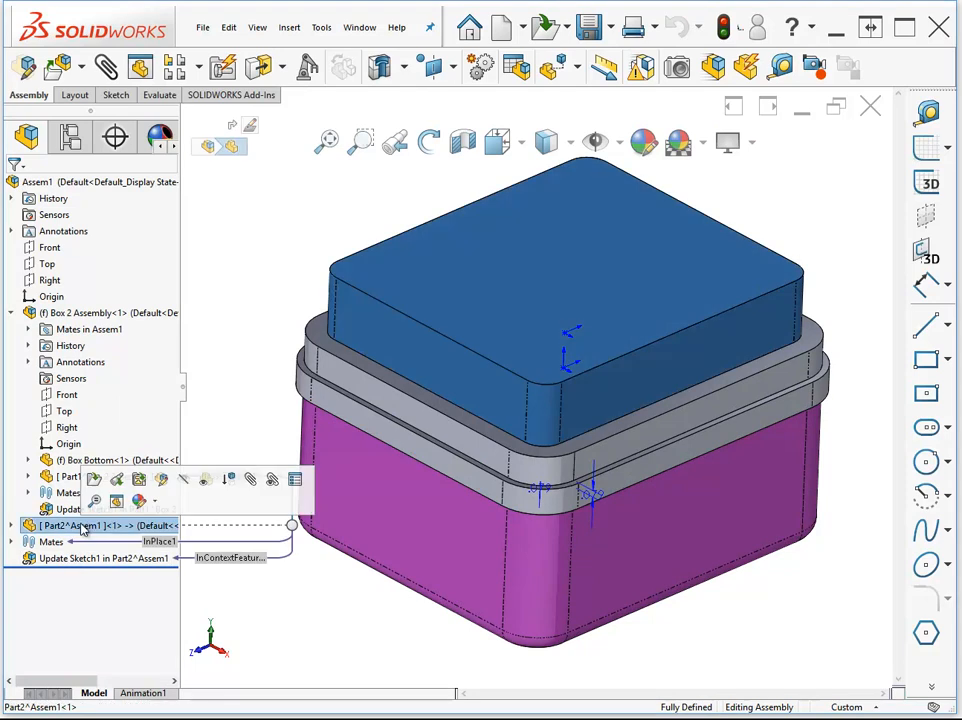
{"action": "left_click", "coordinate": [341, 377]}
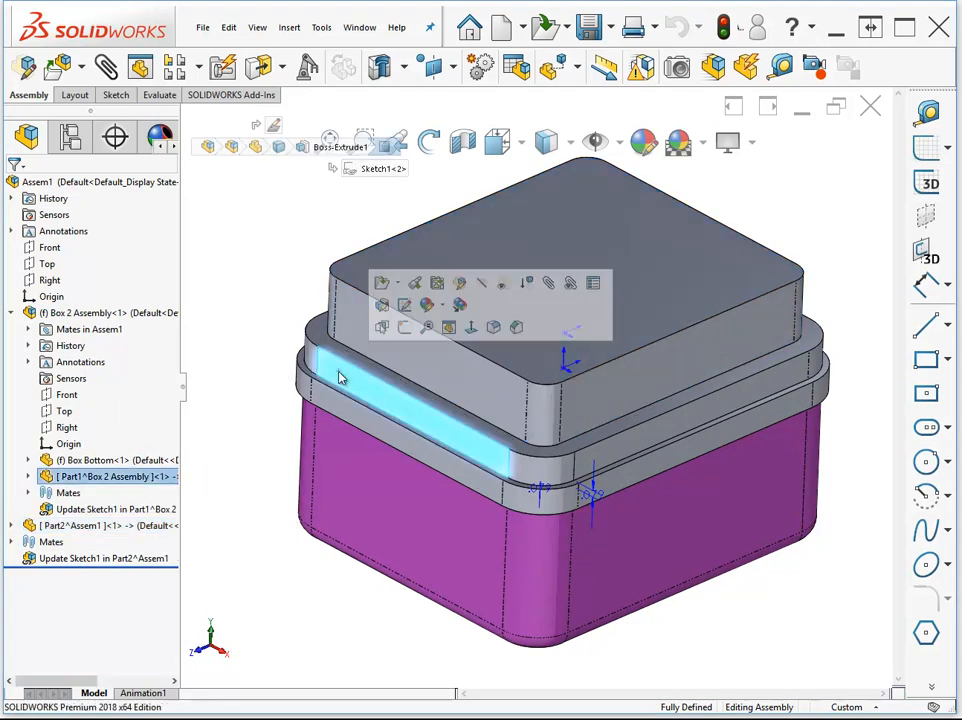
{"action": "left_click", "coordinate": [283, 231]}
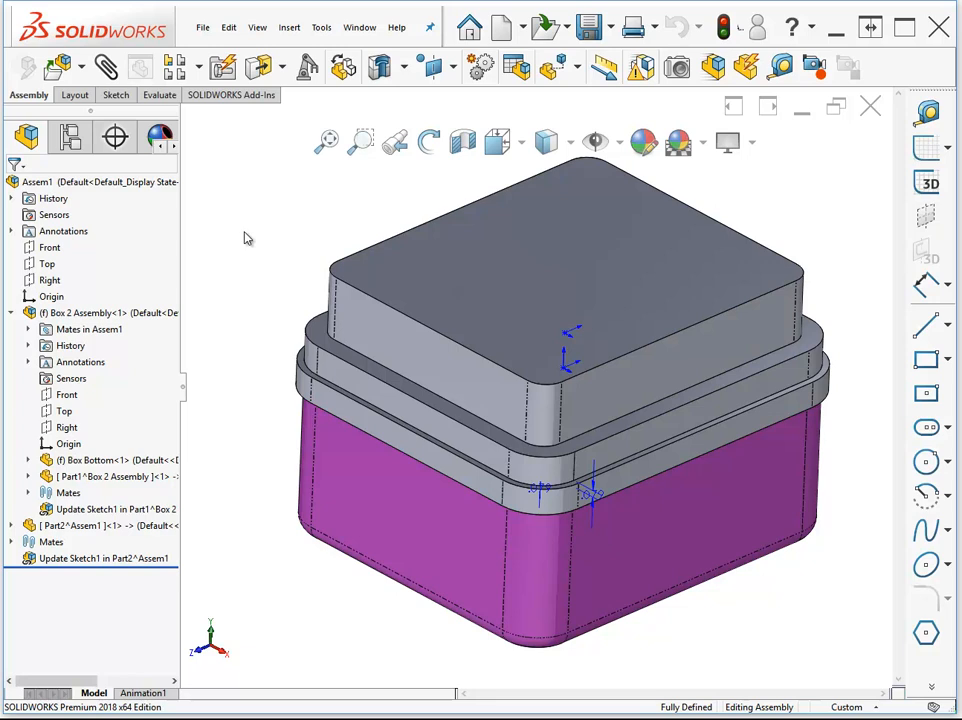
- Set the box bottom's 4.5 in side dimension to 3 in from Assem1 and rebuild the model
{"action": "left_click", "coordinate": [383, 503]}
{"action": "double_click", "coordinate": [383, 503]}
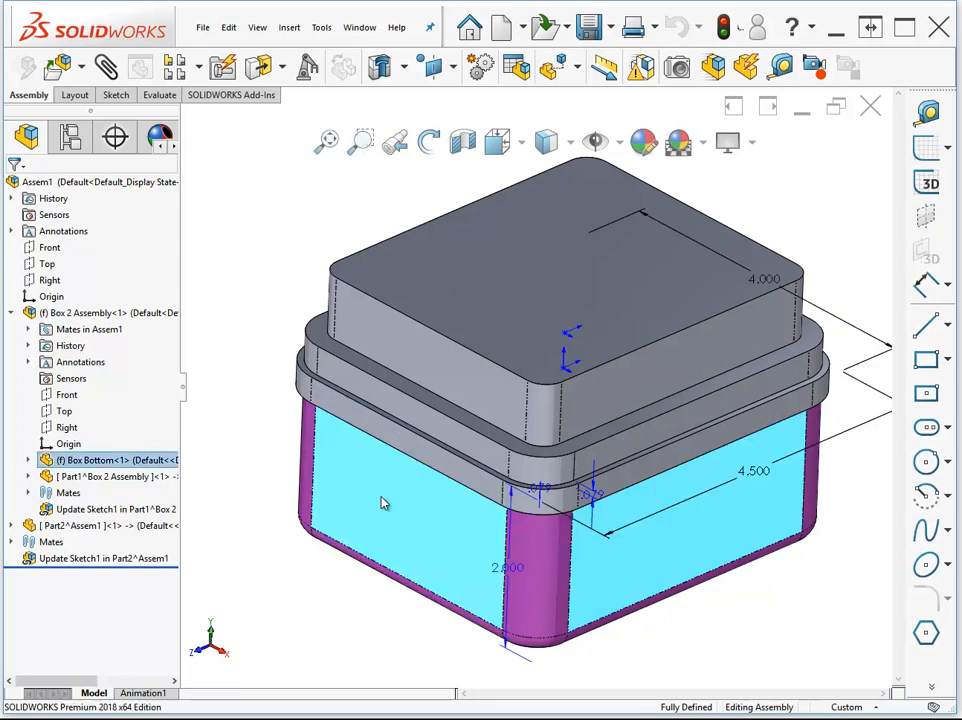
{"action": "double_click", "coordinate": [754, 470]}
{"action": "type", "text": "3"}
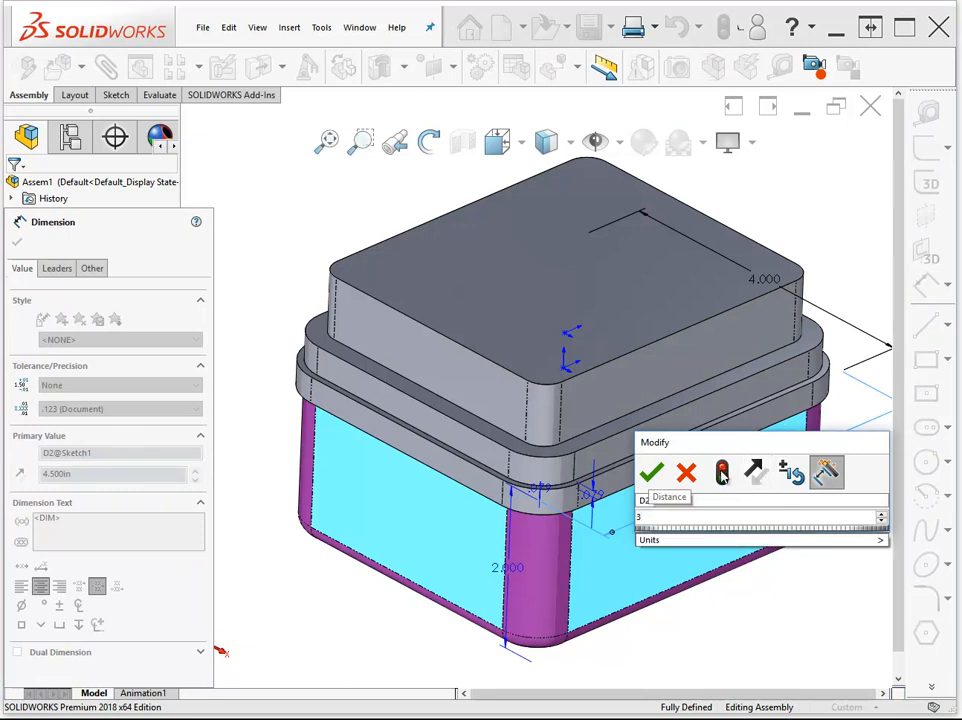
{"action": "left_click", "coordinate": [722, 473]}
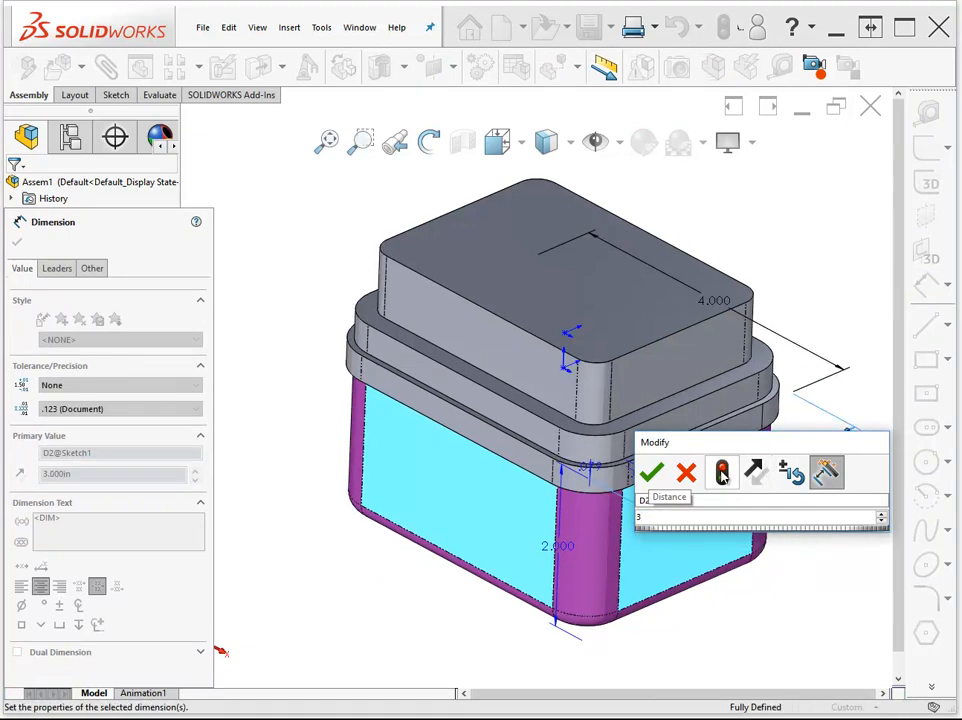
{"action": "left_click", "coordinate": [651, 472]}
{"action": "left_click", "coordinate": [752, 629]}
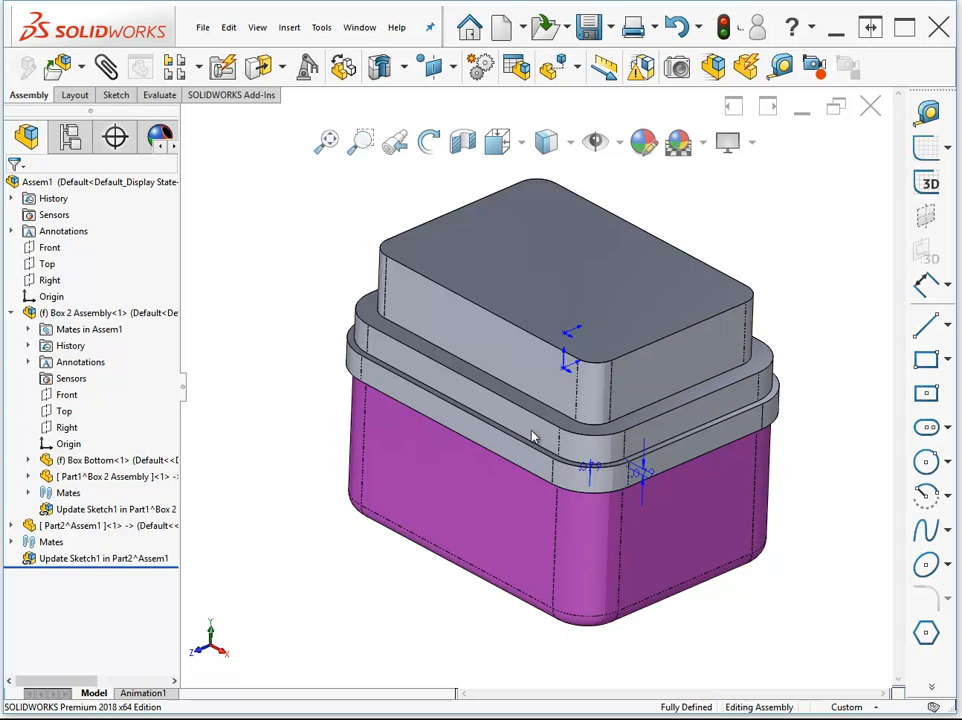
- Switch to Box 2 Assembly, set the box bottom's 3 in side dimension to 6 in and rebuild the model
{"action": "key", "text": "ctrl+Tab"}
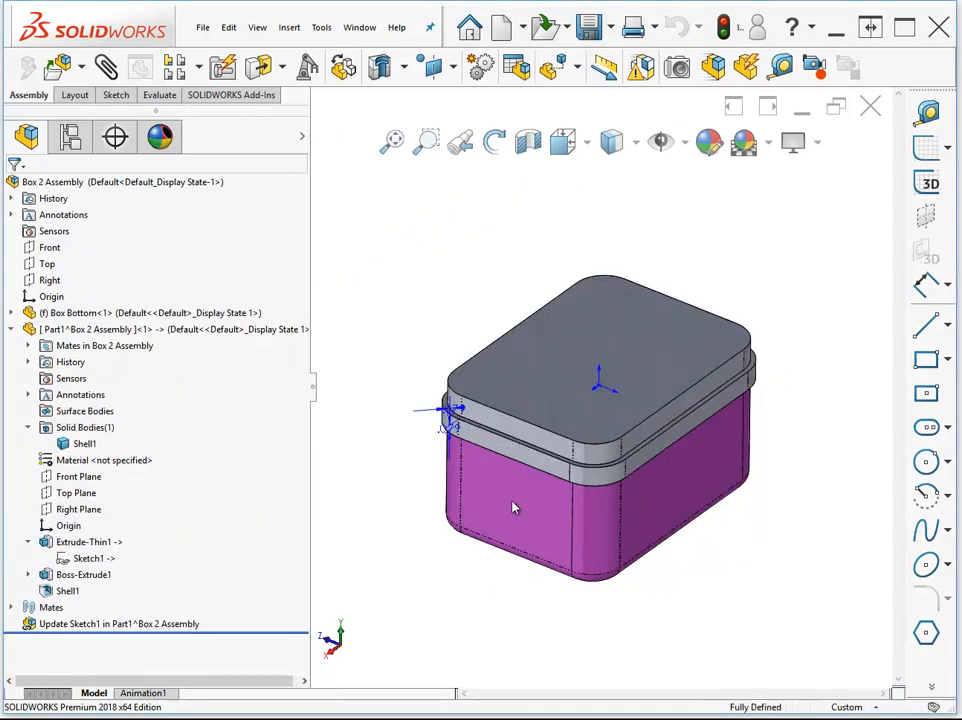
{"action": "double_click", "coordinate": [513, 508]}
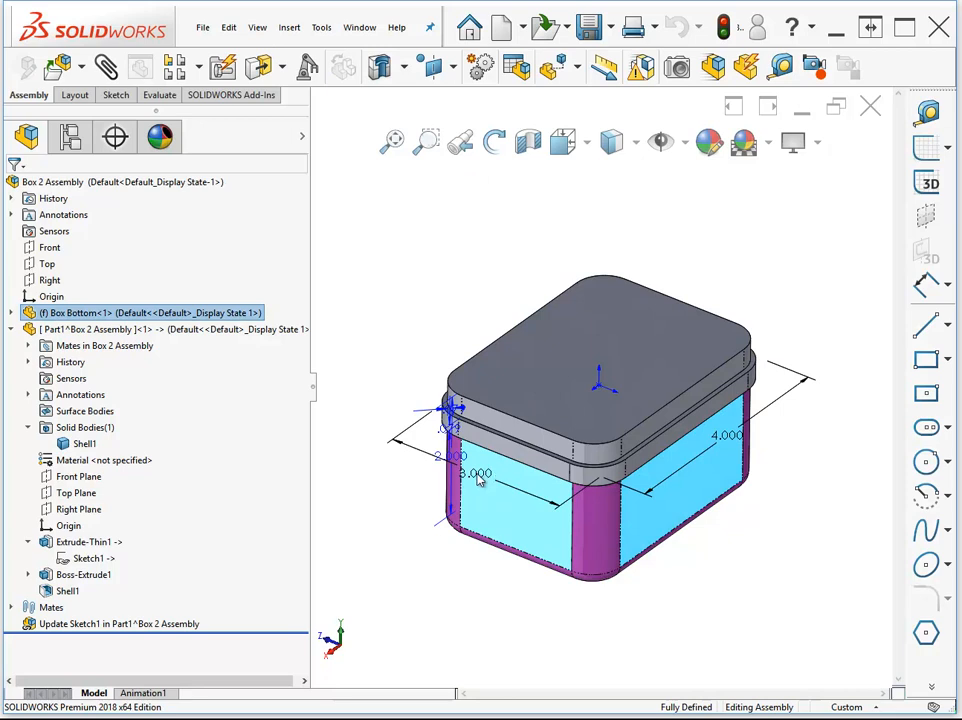
{"action": "double_click", "coordinate": [476, 473]}
{"action": "type", "text": "6"}
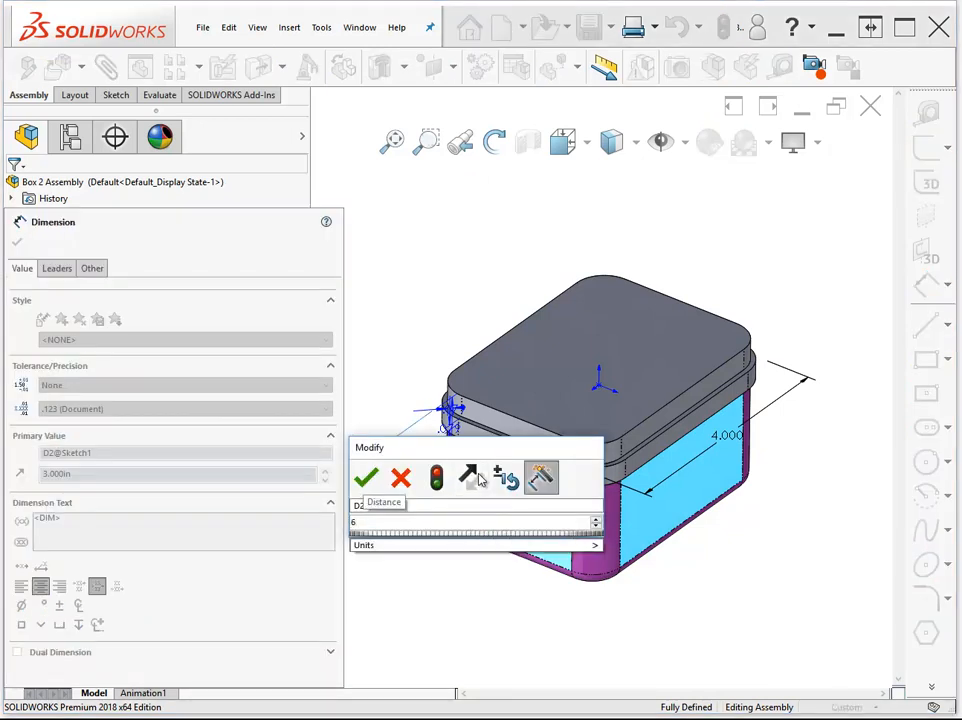
{"action": "left_click", "coordinate": [437, 482]}
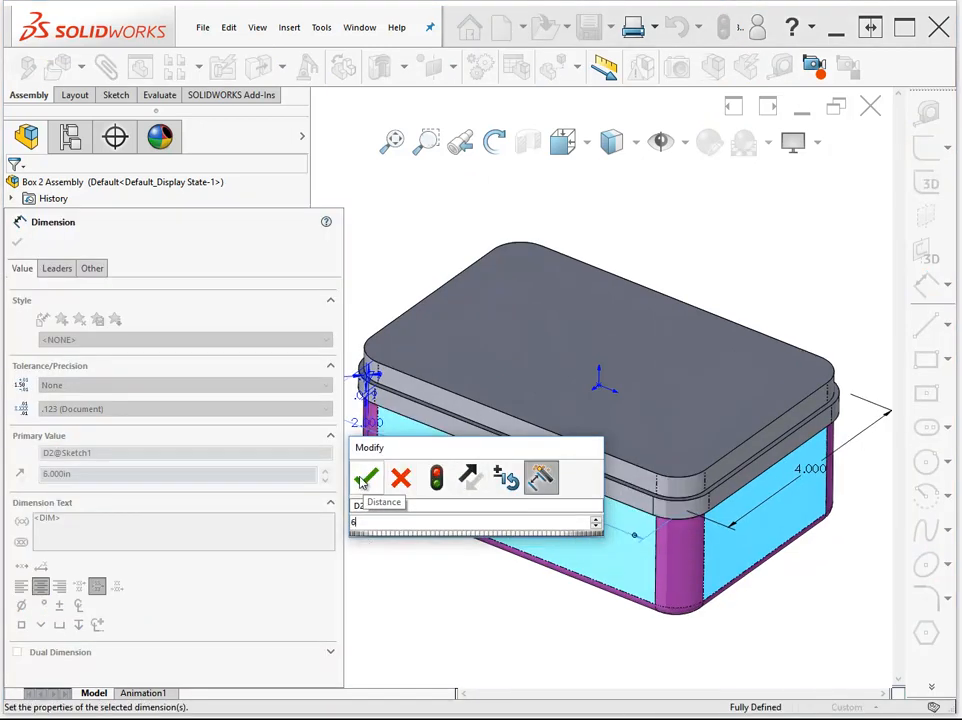
{"action": "key", "text": "Return"}
{"action": "left_click", "coordinate": [407, 627]}
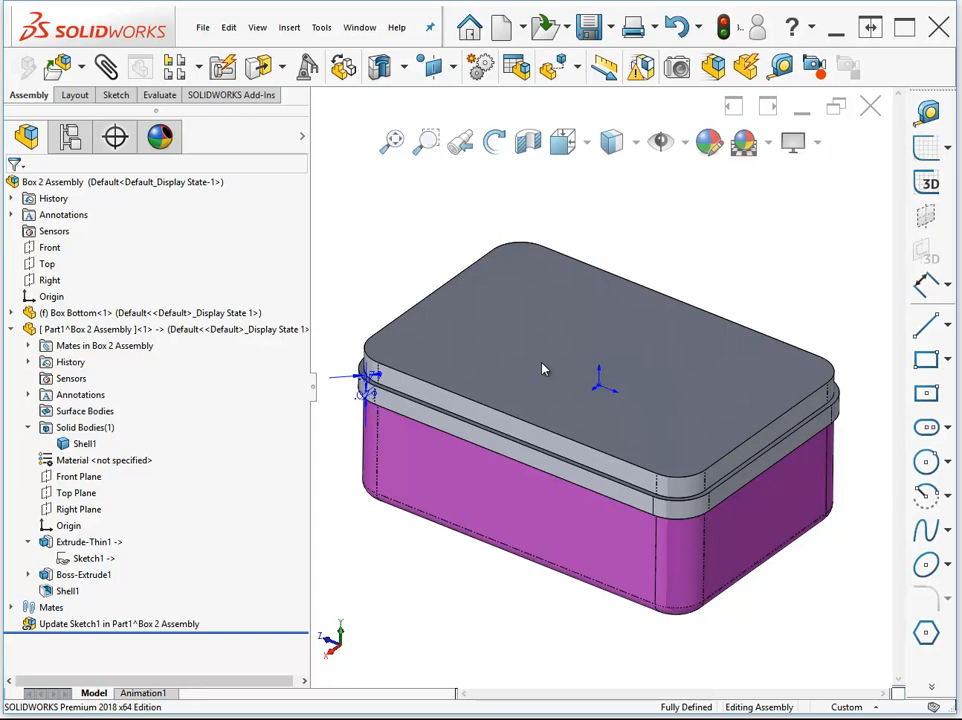
- Return to Assem1 and examine how the block and lid follow the resized box, including the lid sketch's update holder
{"action": "key", "text": "ctrl+Tab"}
{"action": "mouse_move", "coordinate": [491, 390]}
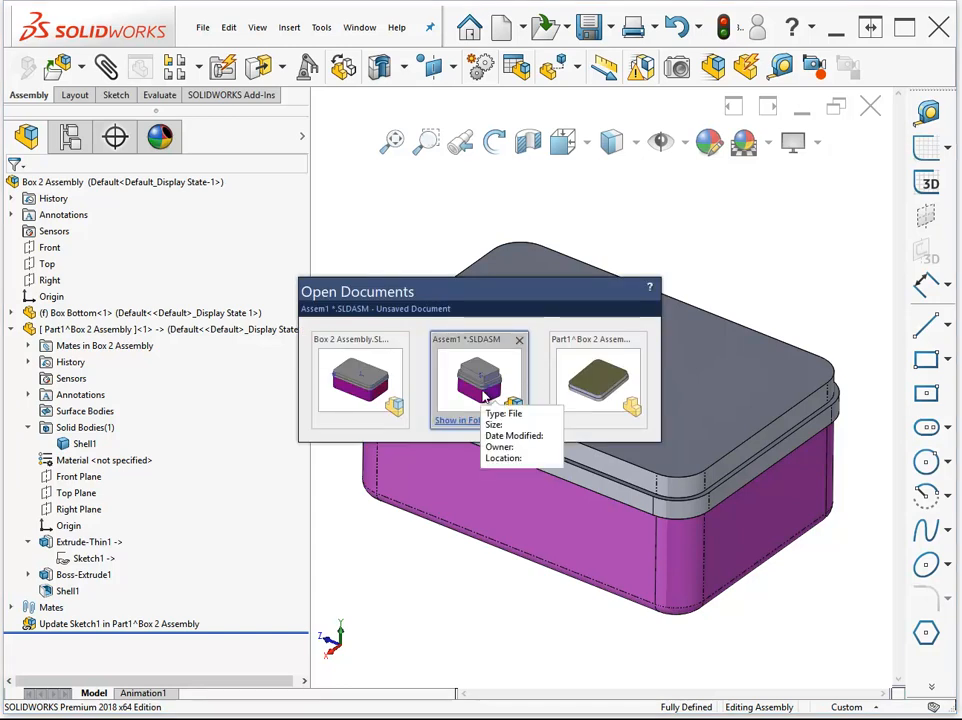
{"action": "left_click", "coordinate": [482, 392]}
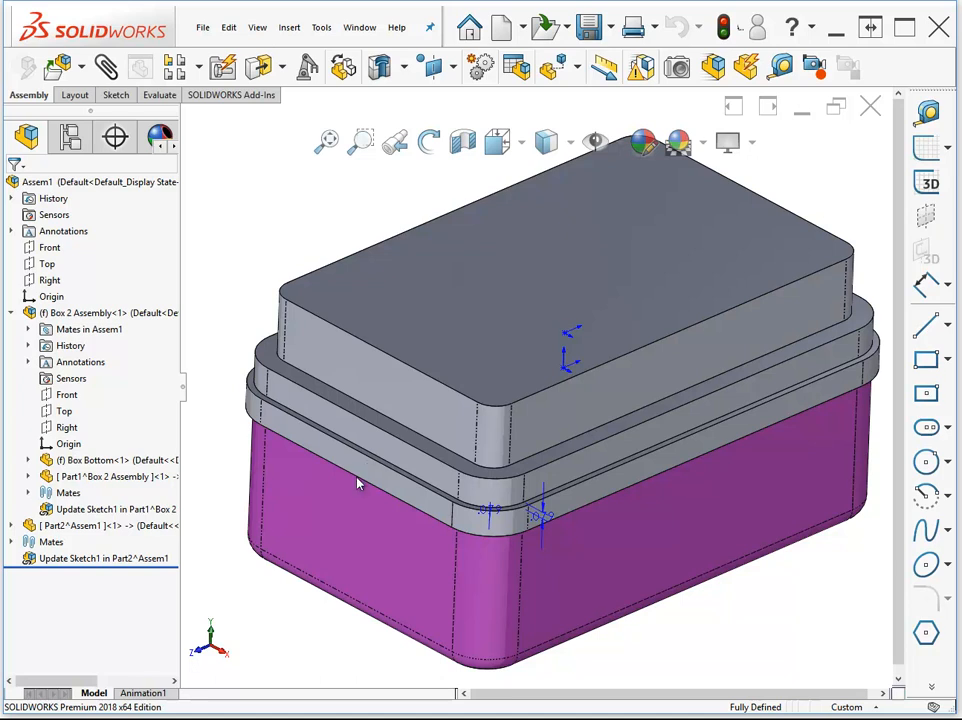
{"action": "left_click", "coordinate": [64, 511]}
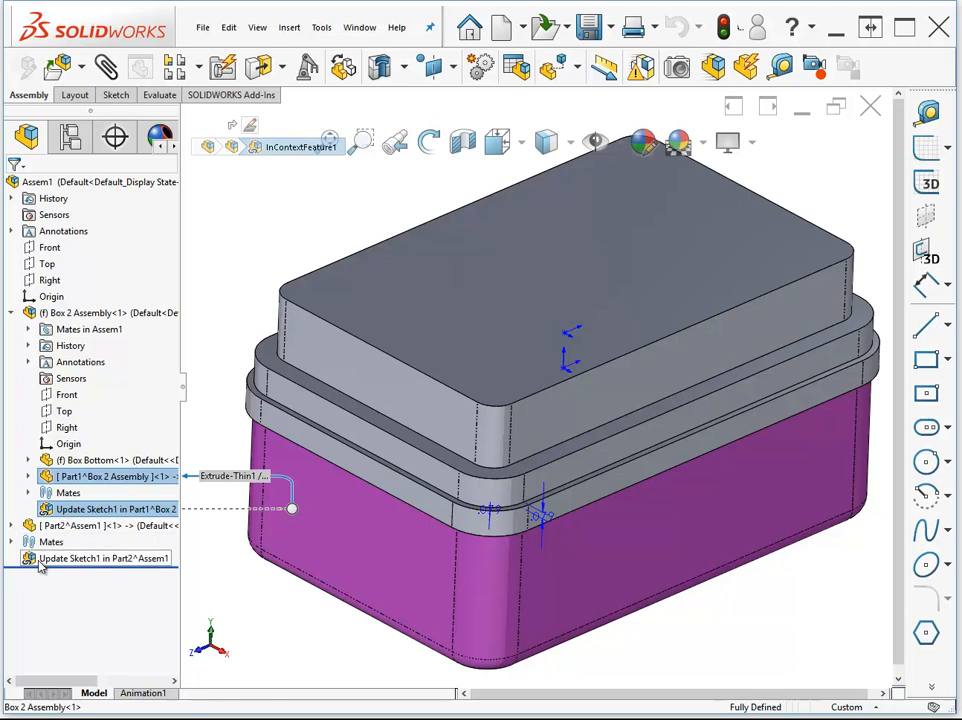
{"action": "left_click", "coordinate": [238, 613]}
{"action": "left_click", "coordinate": [350, 430]}
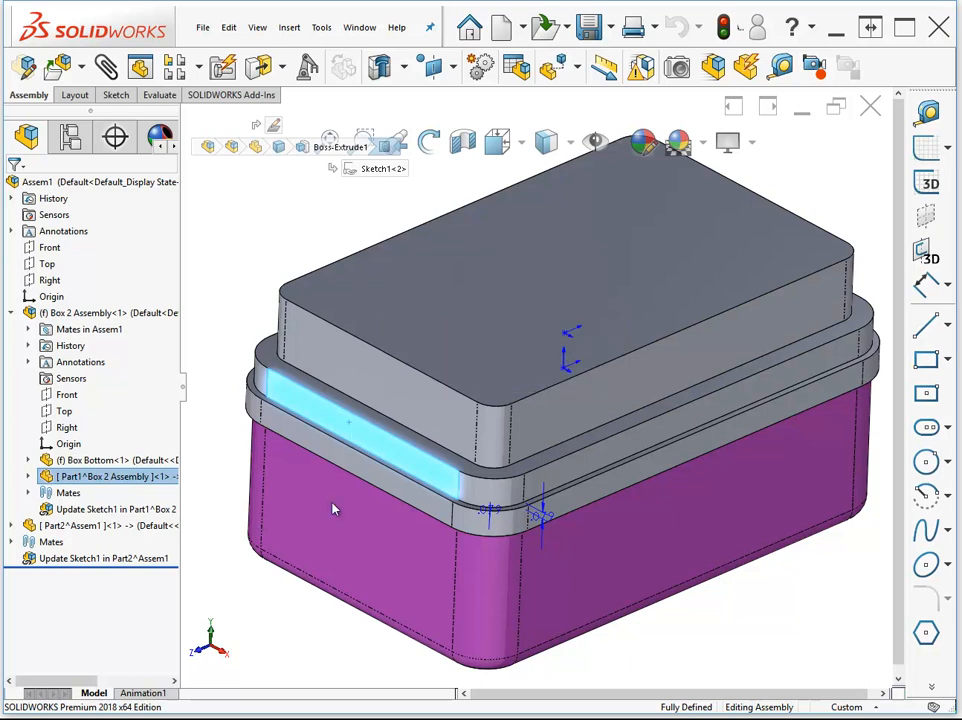
{"action": "left_click", "coordinate": [232, 578]}
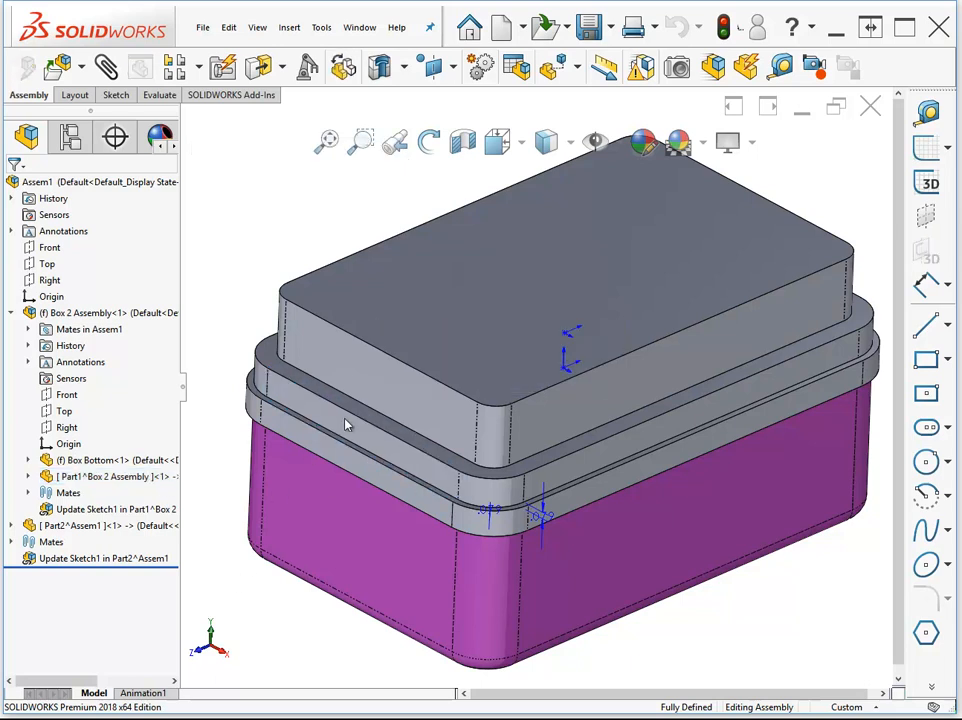
{"action": "left_click", "coordinate": [406, 466]}
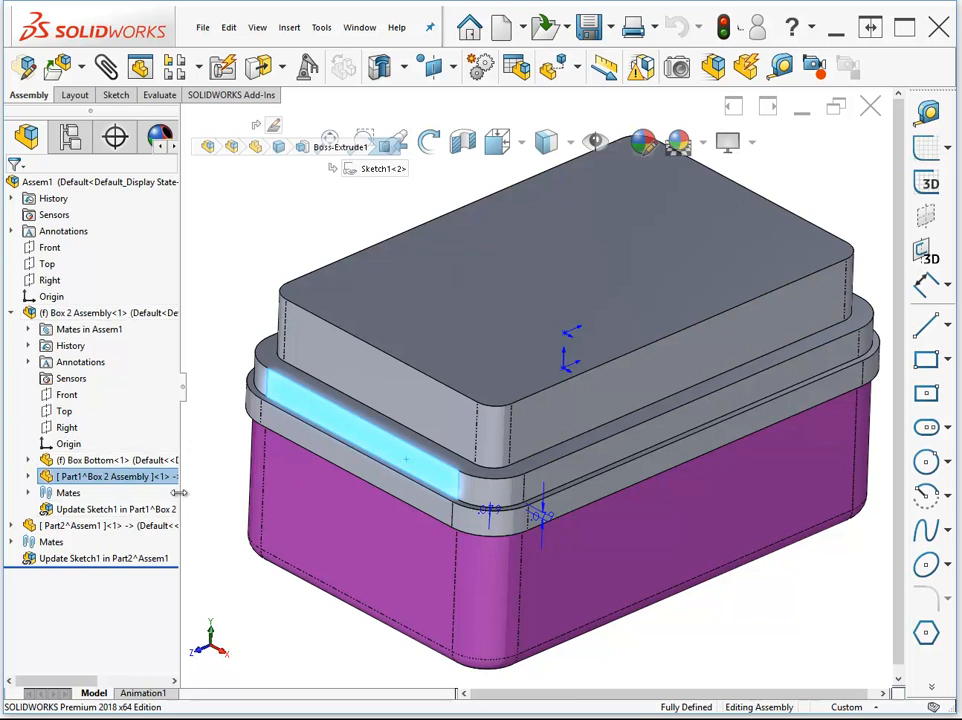
- Widen the feature tree and hide the update holders in Assem1
{"action": "left_click_drag", "start_coordinate": [179, 508], "coordinate": [292, 509]}
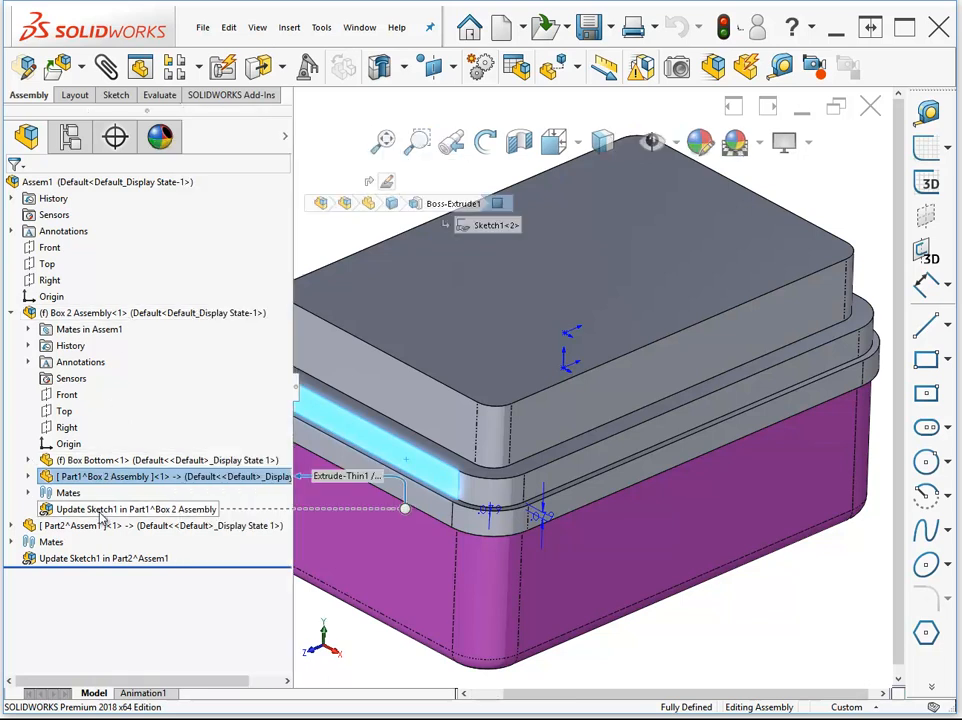
{"action": "right_click", "coordinate": [112, 186]}
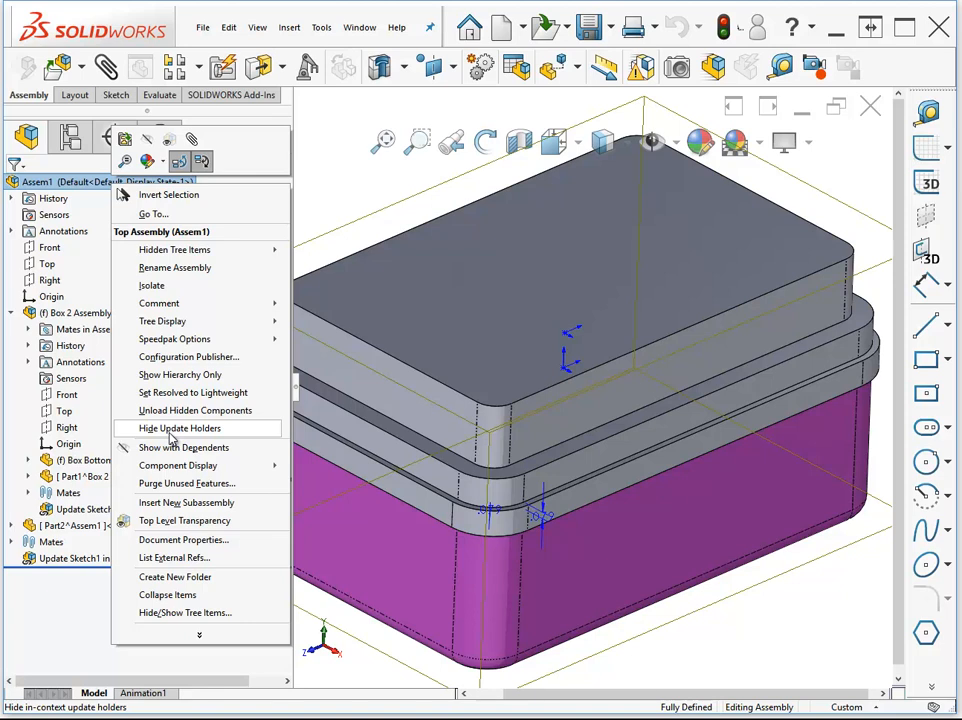
{"action": "left_click", "coordinate": [172, 438]}
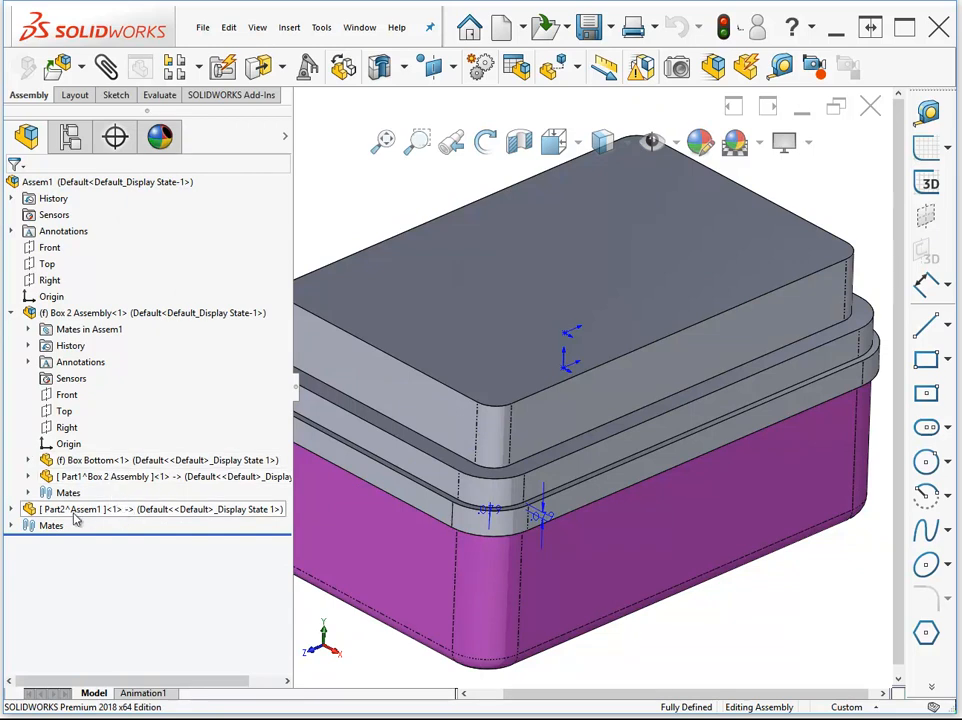
- Expand Part2^Assem1 in the tree and review the list of external references for its Boss-Extrude1 feature
{"action": "left_click", "coordinate": [12, 510]}
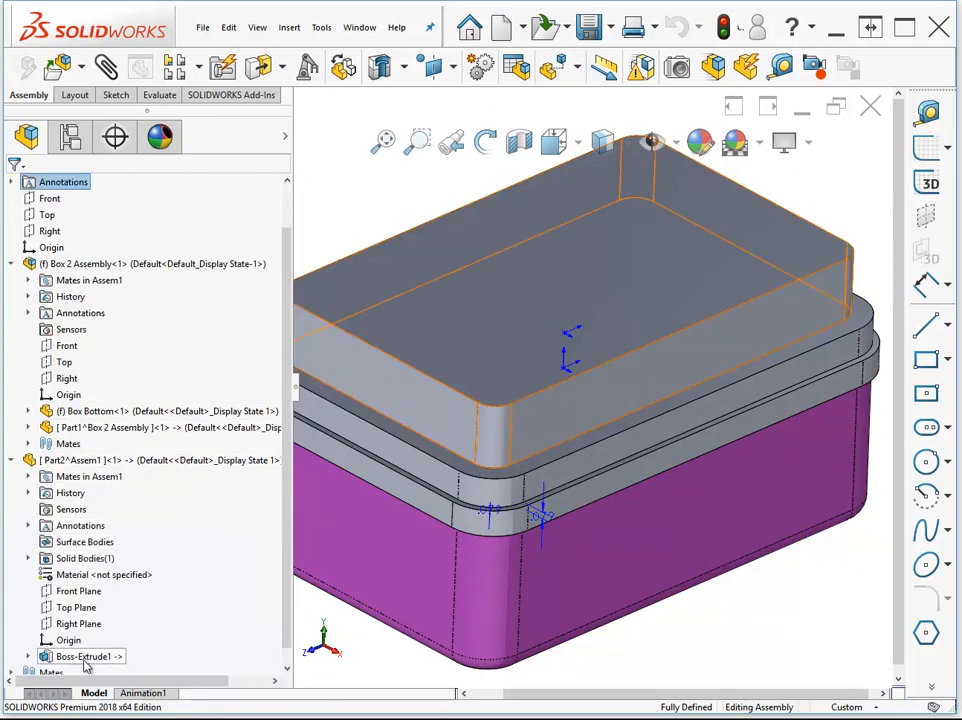
{"action": "right_click", "coordinate": [75, 657]}
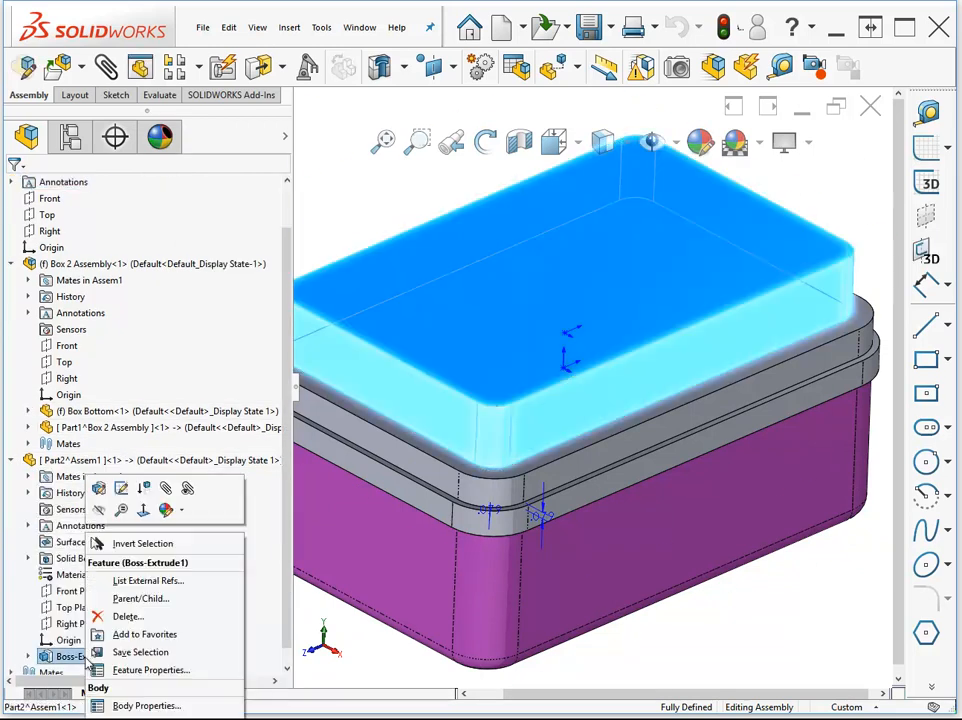
{"action": "left_click", "coordinate": [140, 588]}
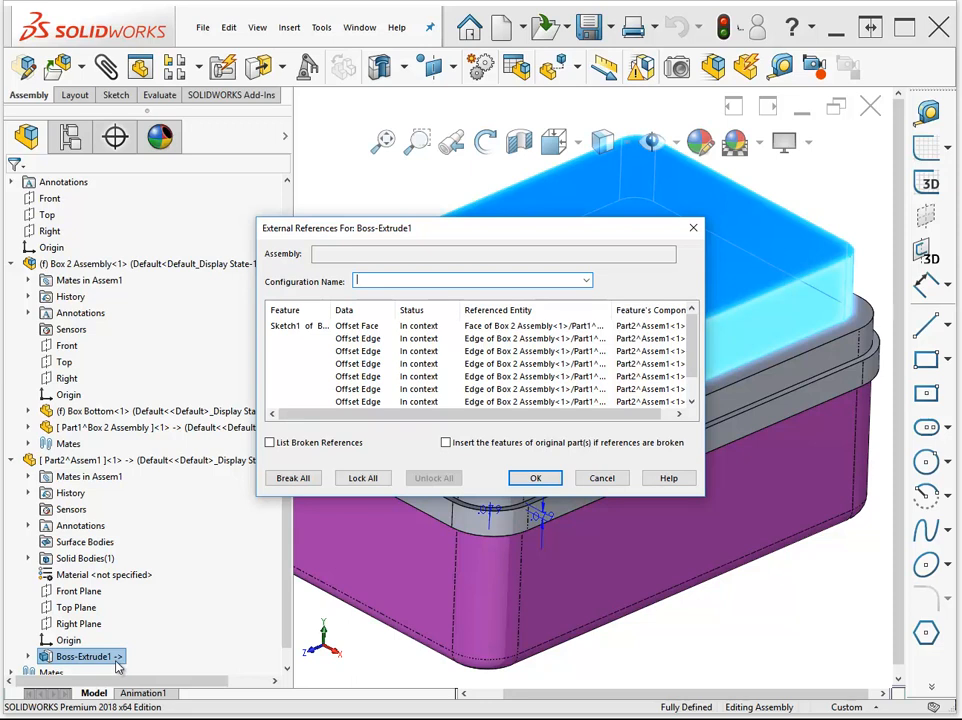
{"action": "left_click", "coordinate": [688, 228]}
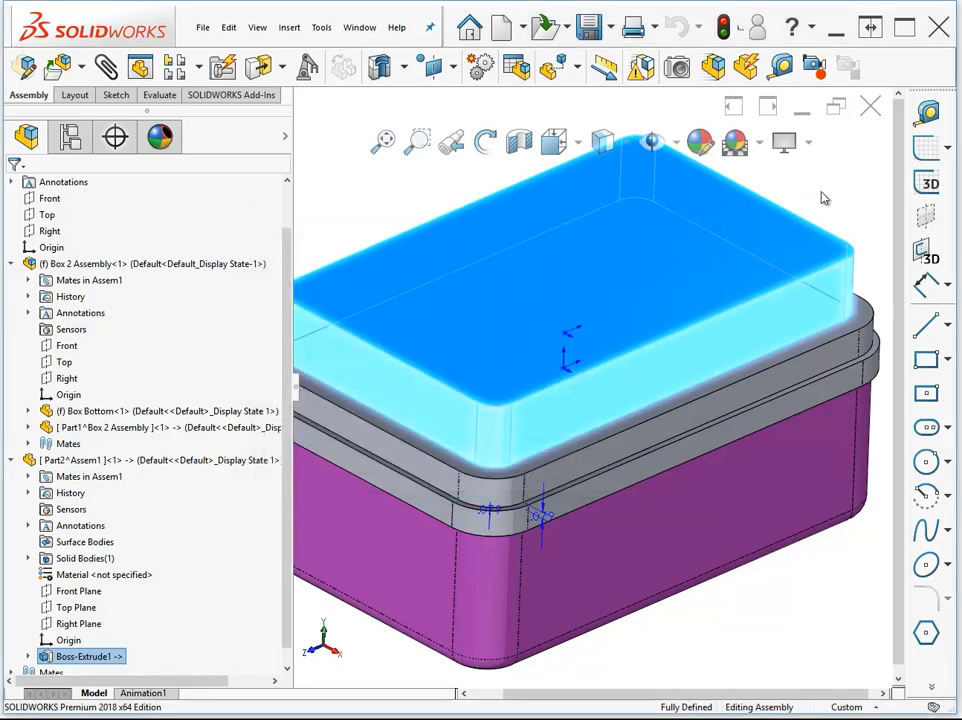
{"action": "left_click", "coordinate": [829, 197]}
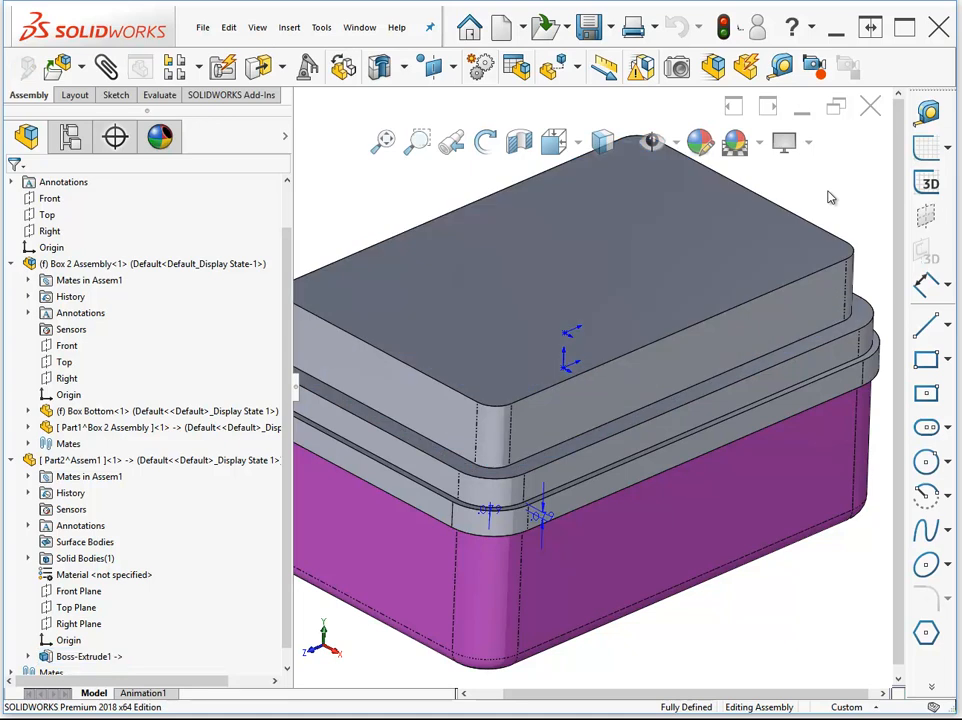